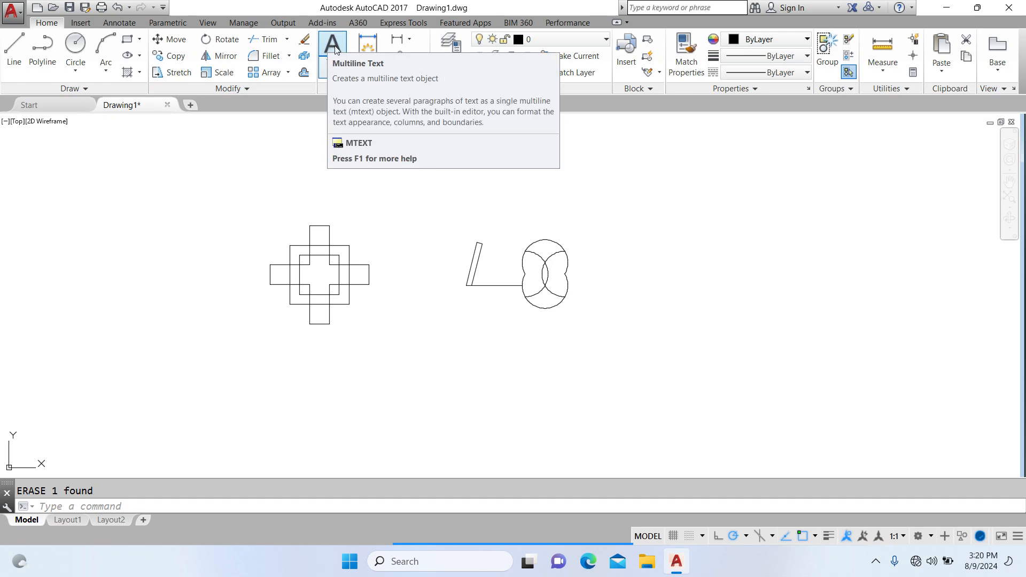
{"action": "left_click", "coordinate": [333, 47]}
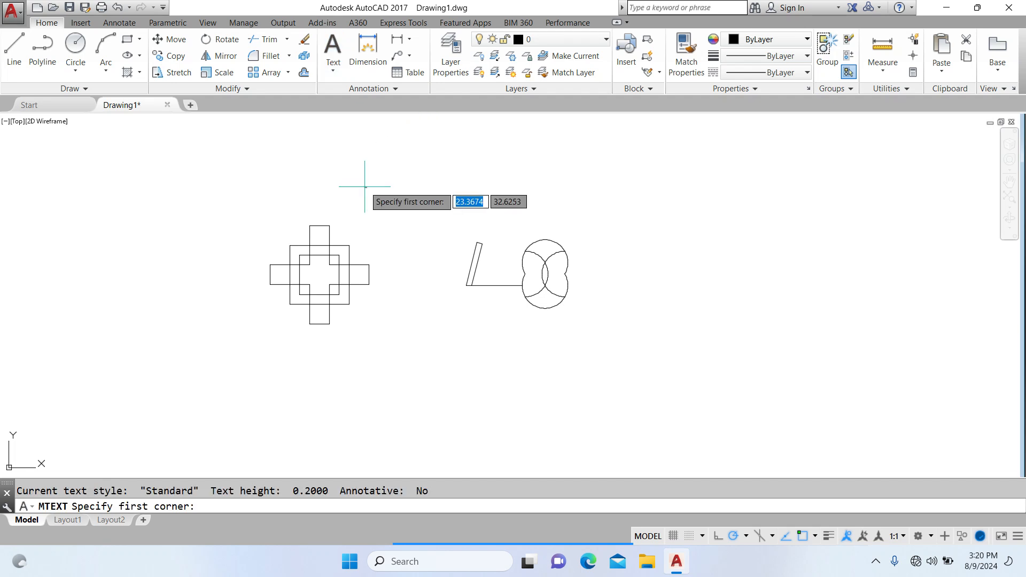
{"action": "key", "text": "Escape"}
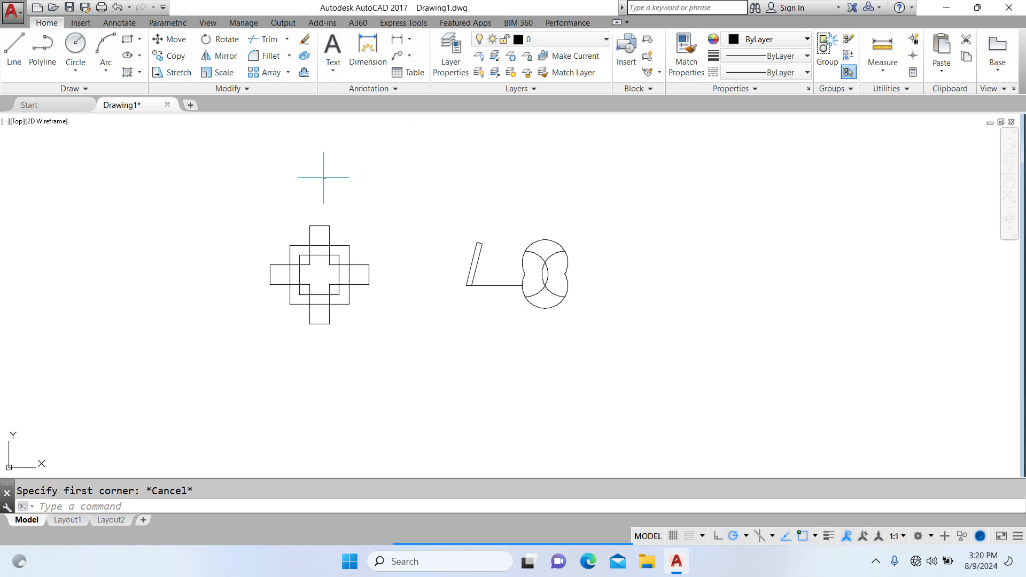
{"action": "key", "text": "Return"}
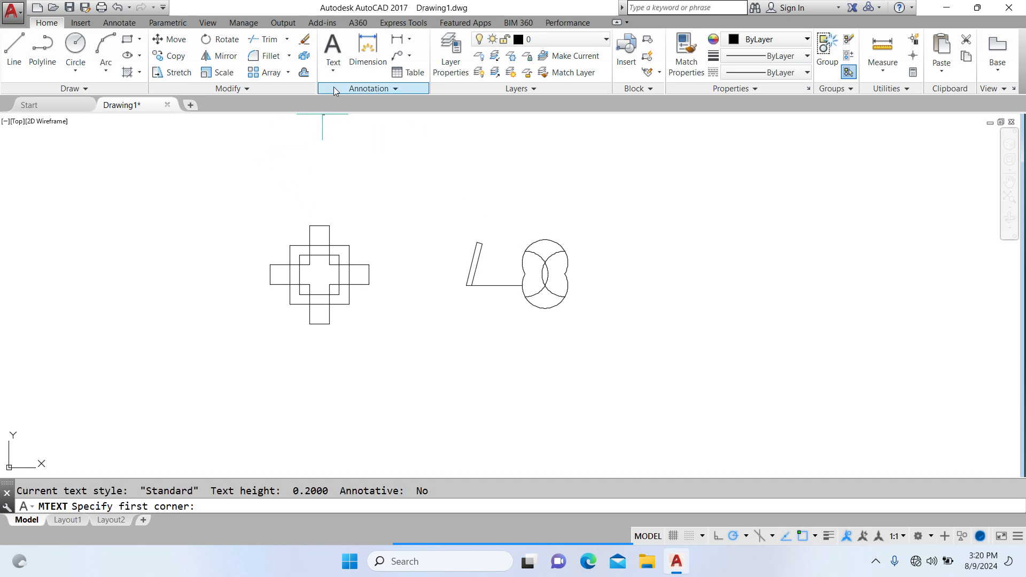
{"action": "key", "text": "Escape"}
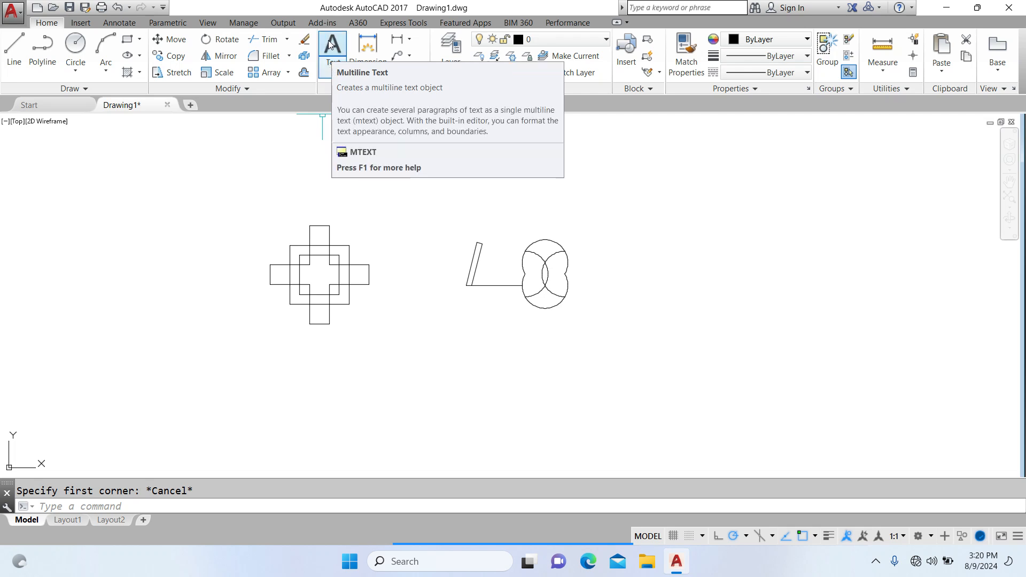
{"action": "left_click", "coordinate": [330, 69]}
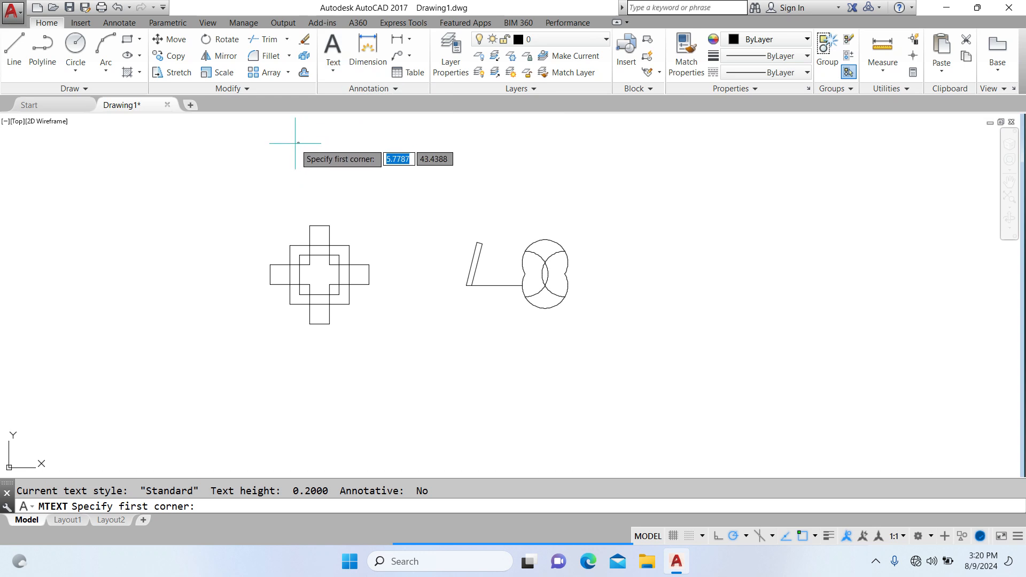
{"action": "key", "text": "Escape"}
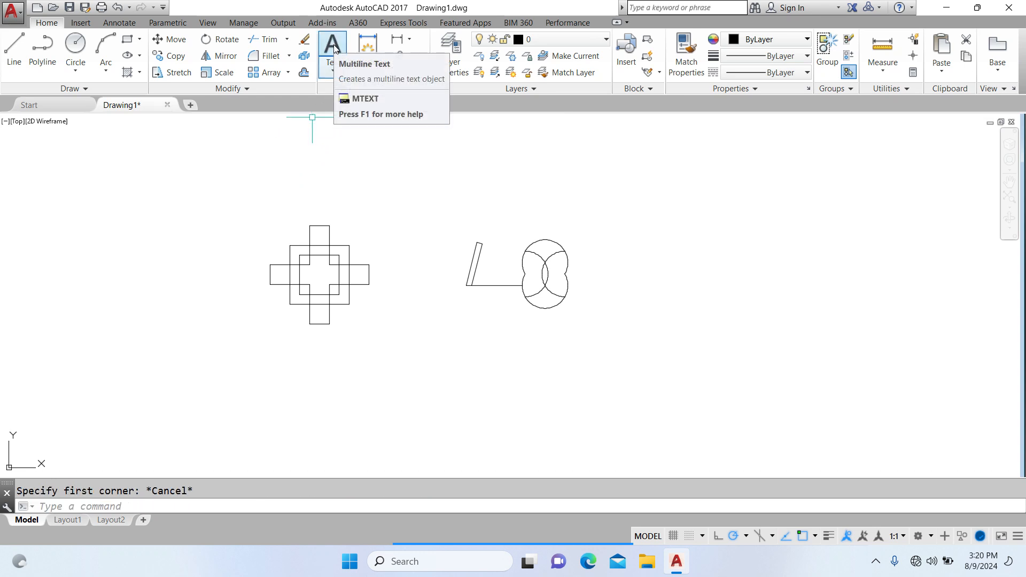
Create a multiline text reading "civil work" above the cross-shaped figure.
{"action": "left_click", "coordinate": [334, 70]}
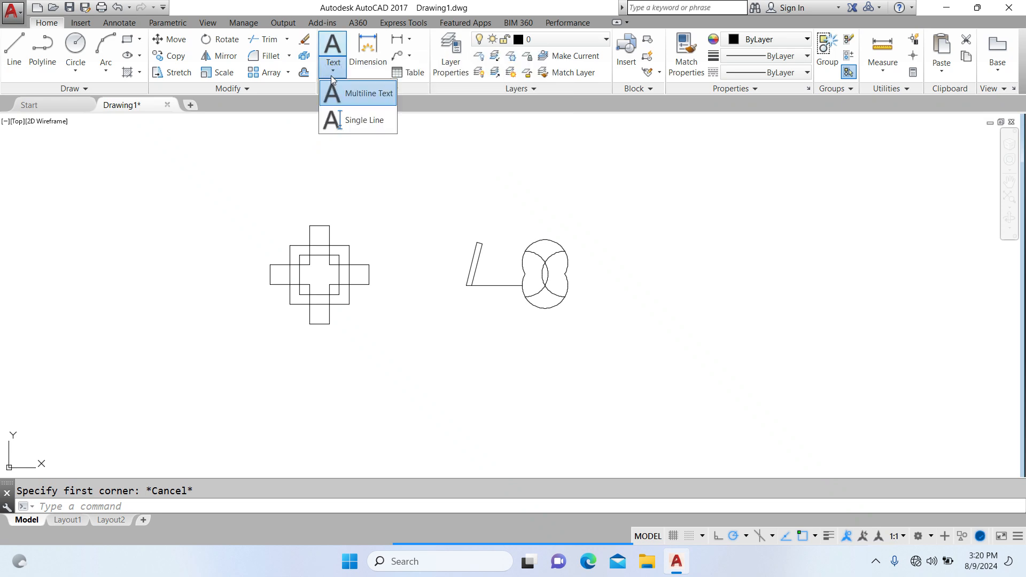
{"action": "left_click", "coordinate": [353, 98]}
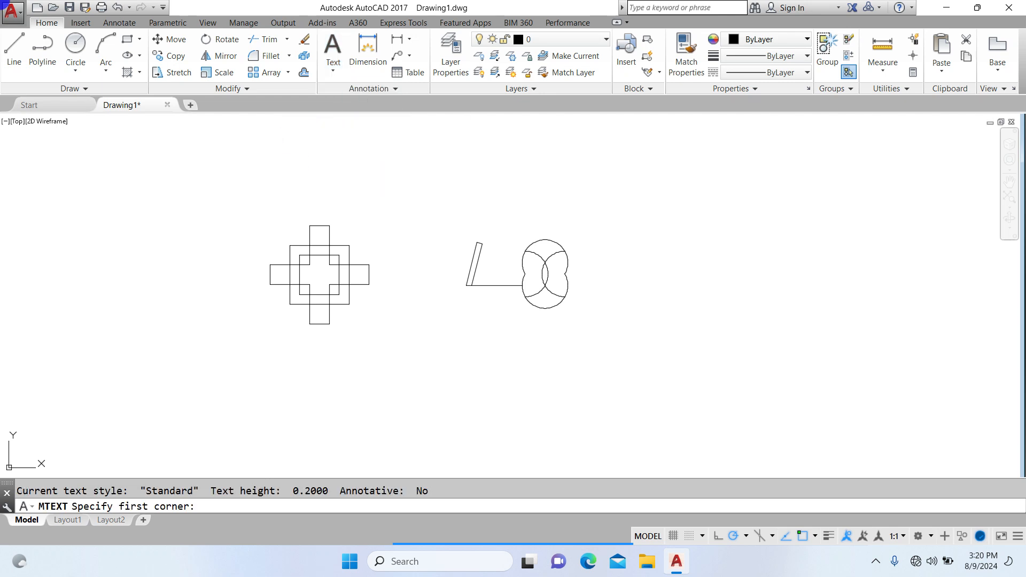
{"action": "left_click", "coordinate": [282, 168]}
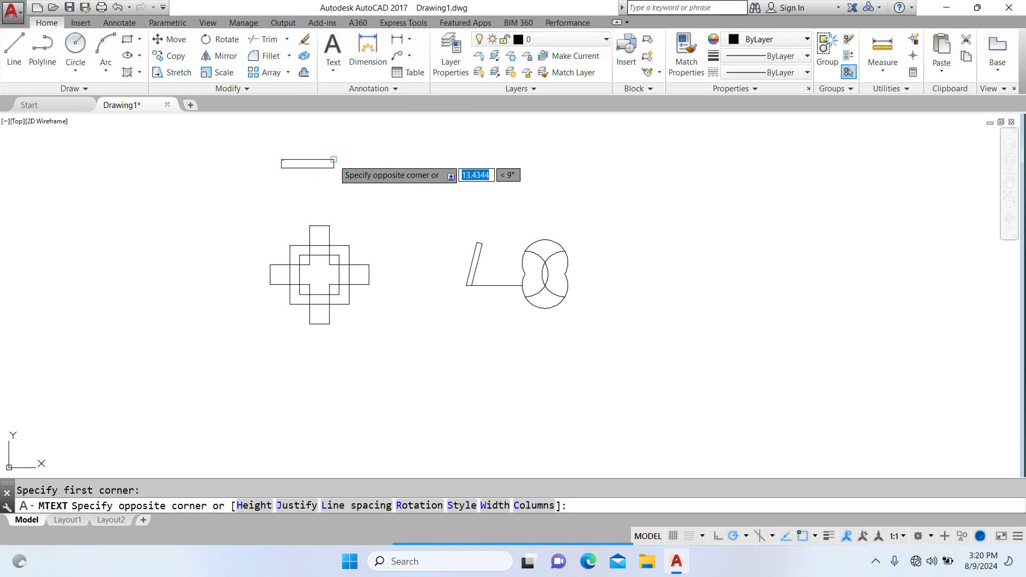
{"action": "left_click", "coordinate": [359, 154]}
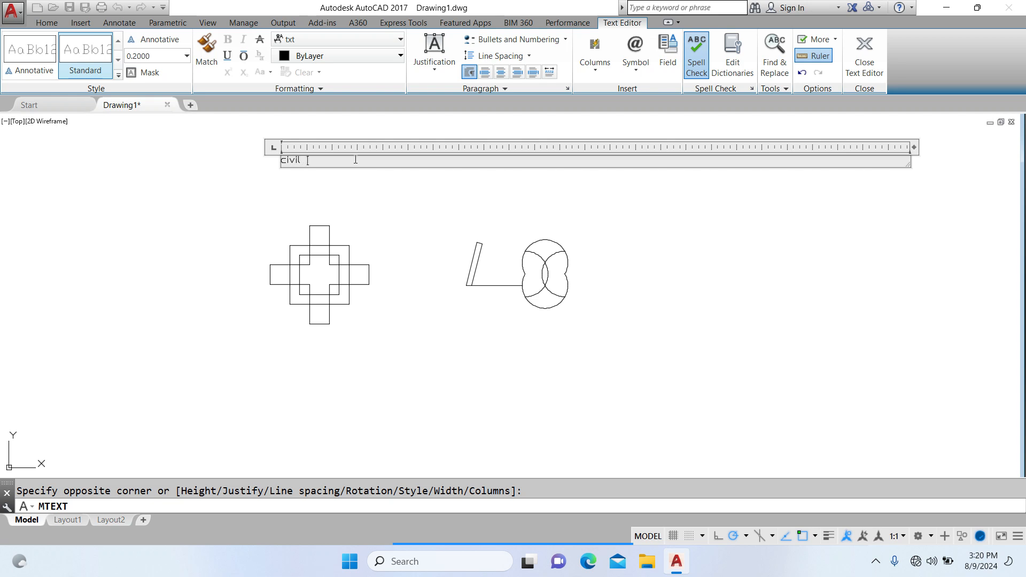
{"action": "key", "text": "Return"}
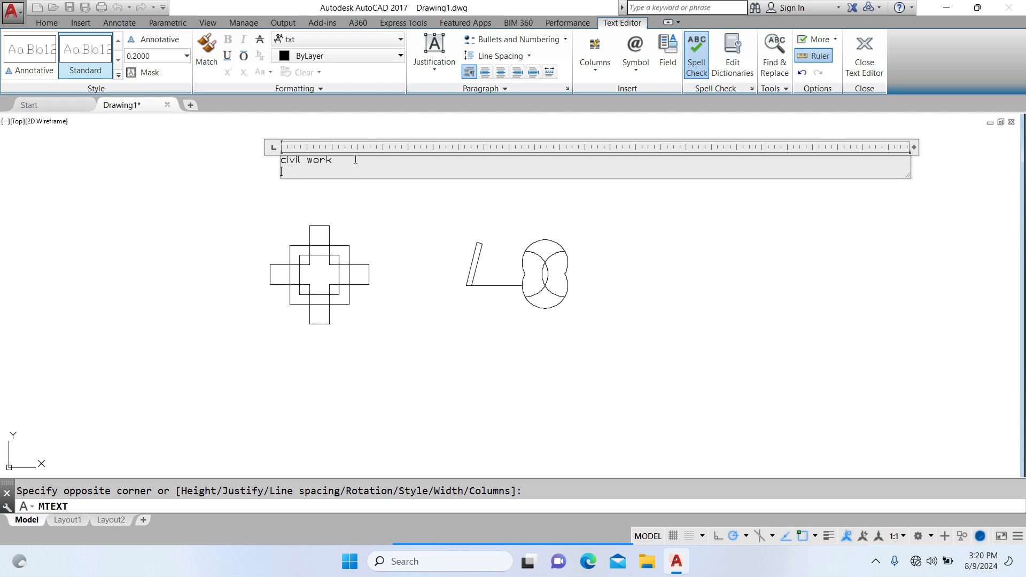
{"action": "left_click", "coordinate": [366, 198]}
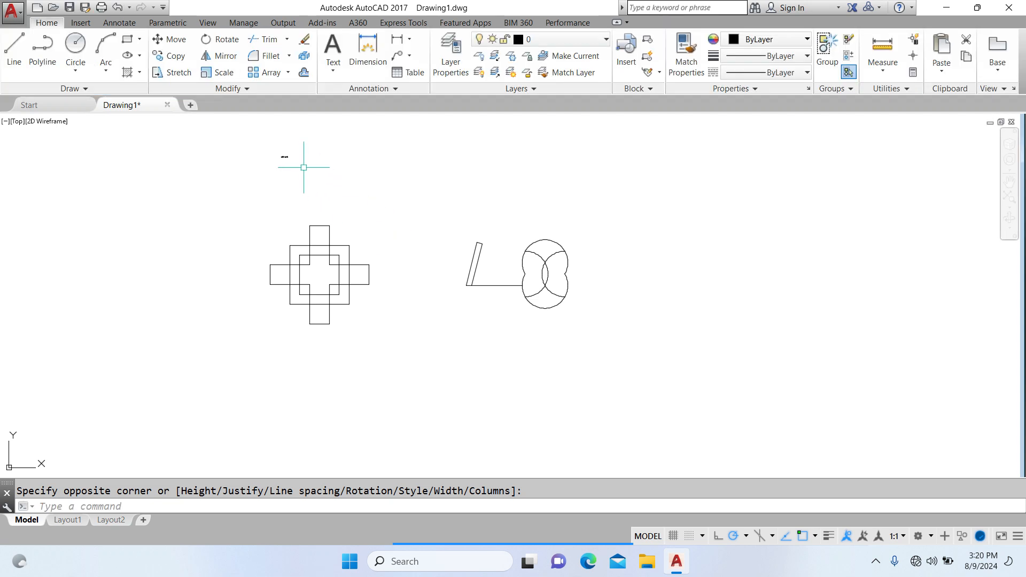
Set the text height of the multiline "civil work" text to 2 in its properties.
{"action": "left_click", "coordinate": [278, 154]}
{"action": "left_click", "coordinate": [280, 155]}
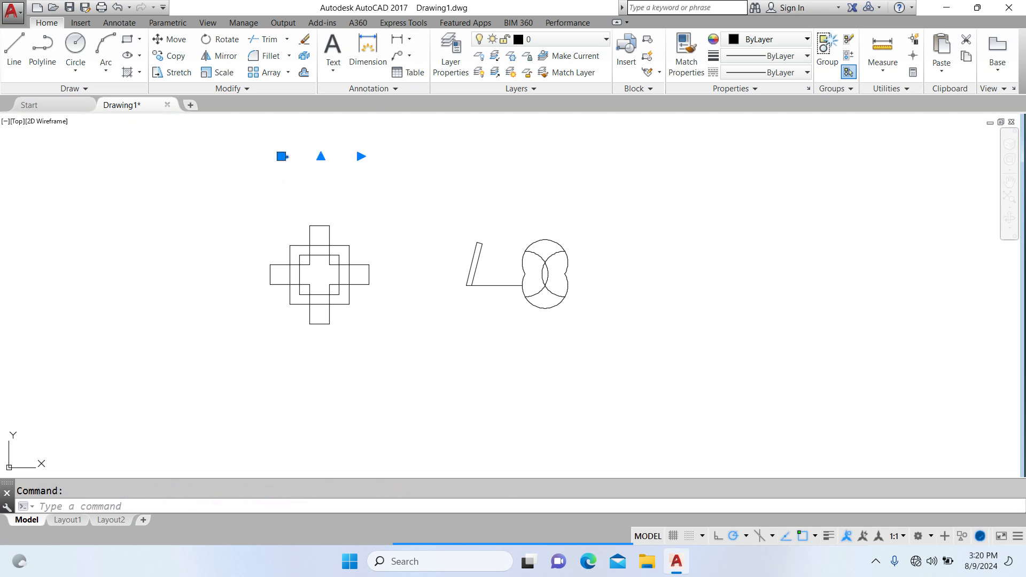
{"action": "key", "text": "ctrl+1"}
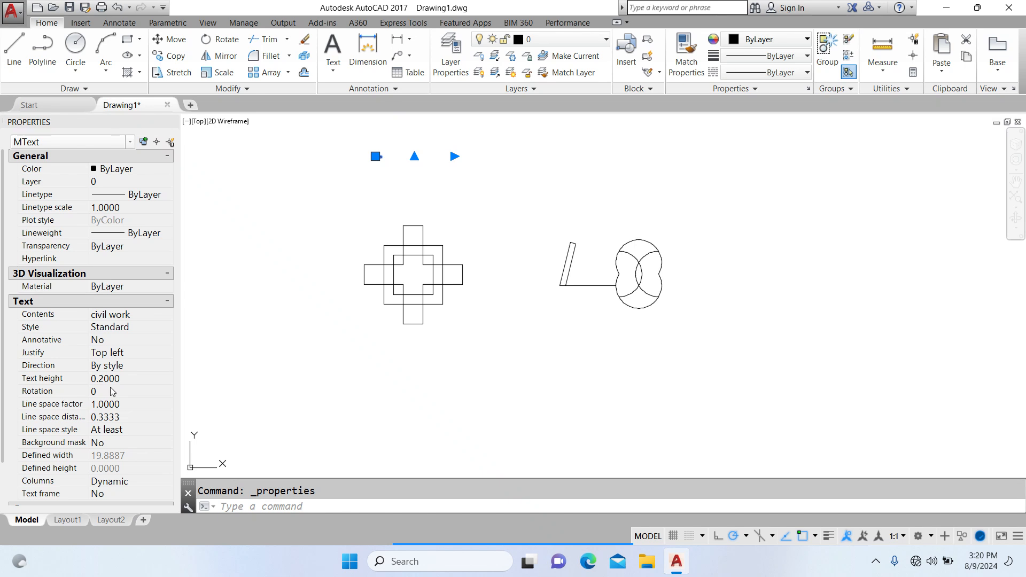
{"action": "left_click", "coordinate": [123, 378]}
{"action": "type", "text": "5"}
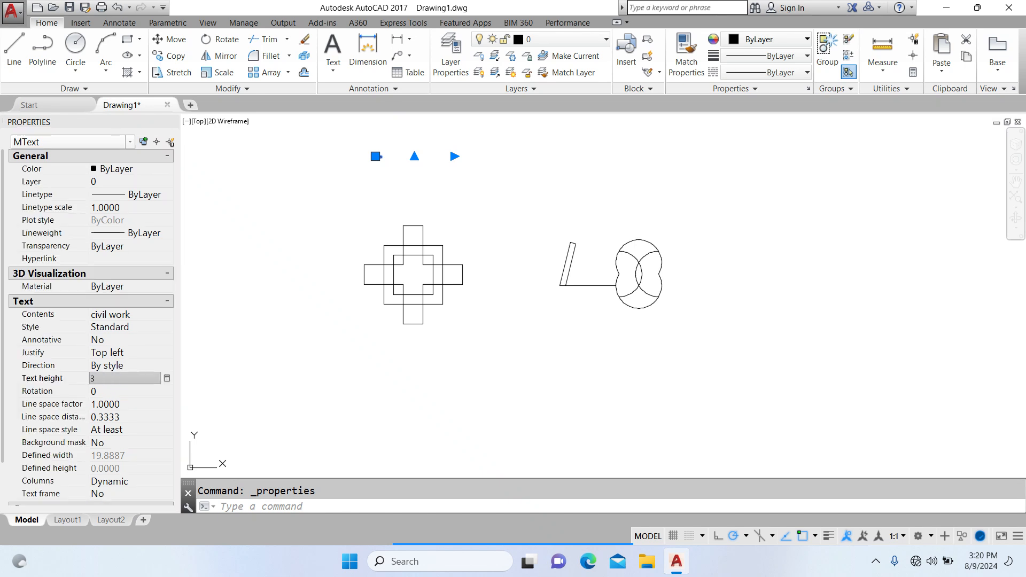
{"action": "key", "text": "Return"}
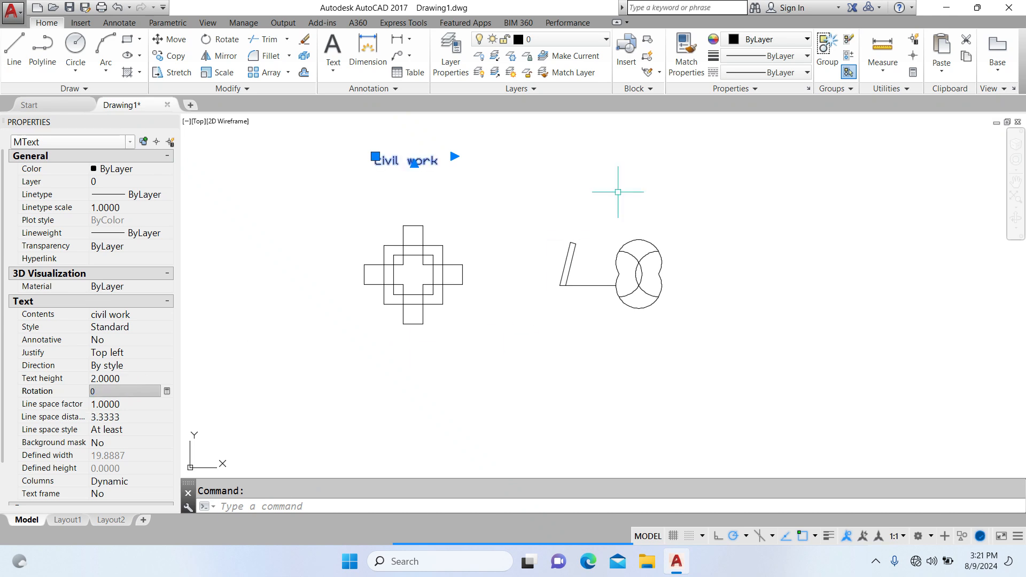
{"action": "key", "text": "Escape"}
{"action": "key", "text": "ctrl+1"}
{"action": "scroll", "coordinate": [340, 158], "scroll_direction": "up", "scroll_amount": 2}
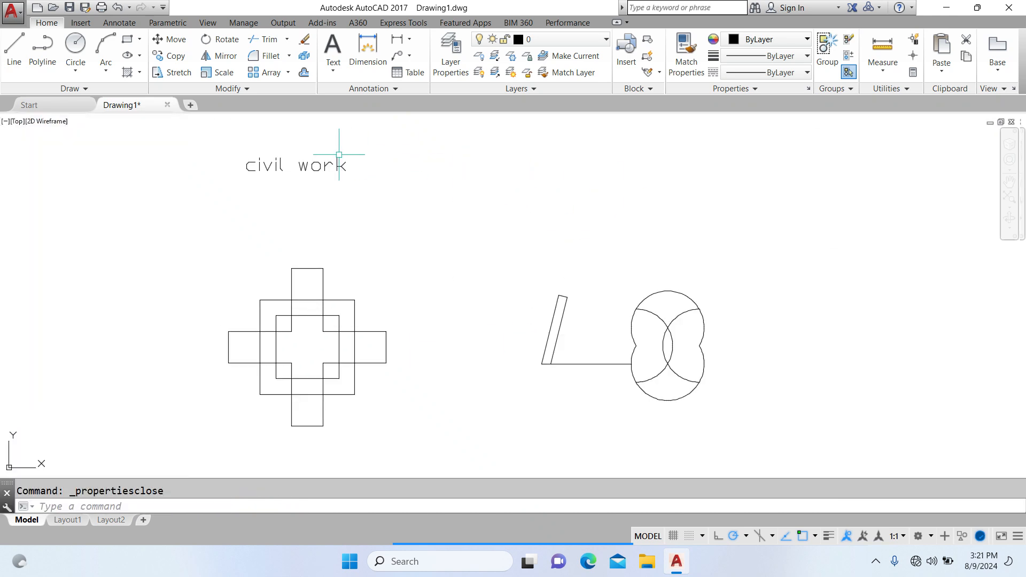
{"action": "left_click", "coordinate": [288, 160]}
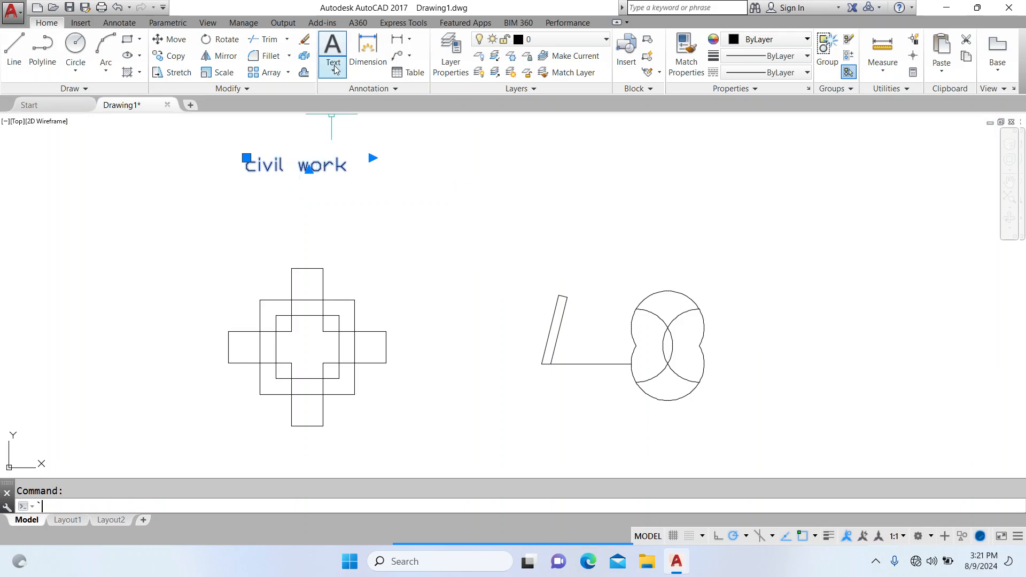
{"action": "key", "text": "Escape"}
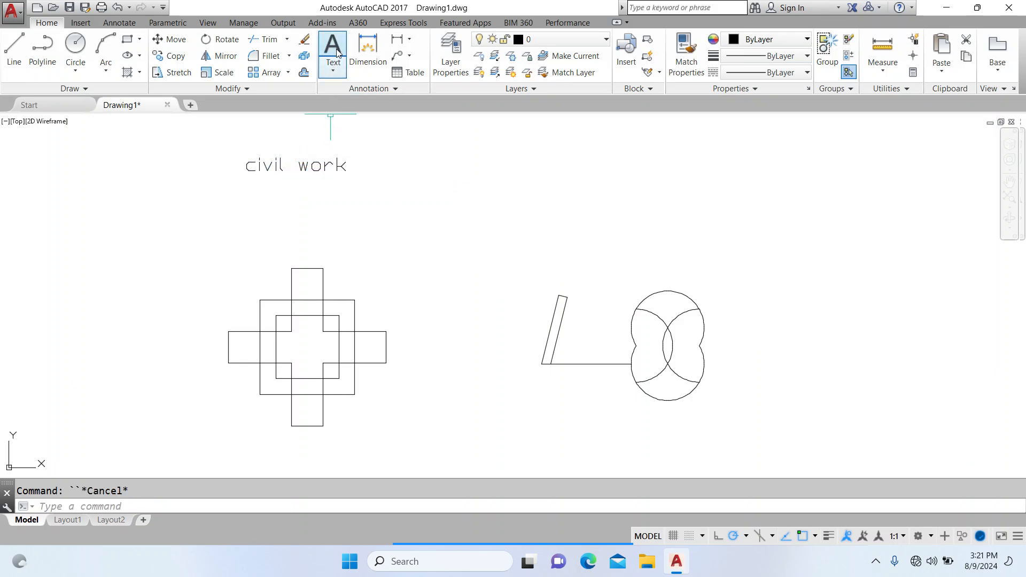
Add a single-line text "civil work" just below the multiline text, with height 1 and a rotation angle of 45 degrees.
{"action": "left_click", "coordinate": [333, 68]}
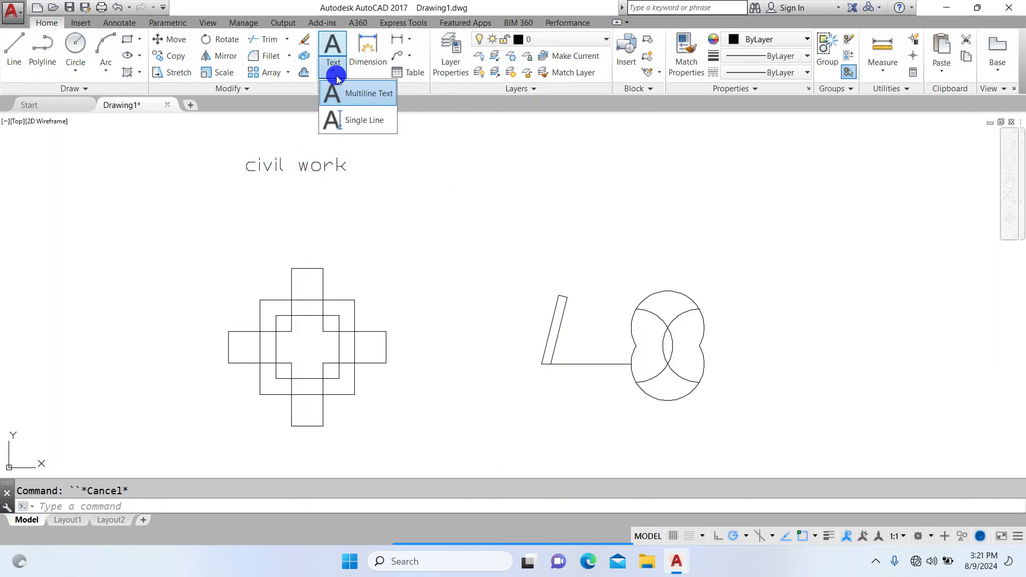
{"action": "left_click", "coordinate": [360, 131]}
{"action": "scroll", "coordinate": [255, 202], "scroll_direction": "up", "scroll_amount": 2}
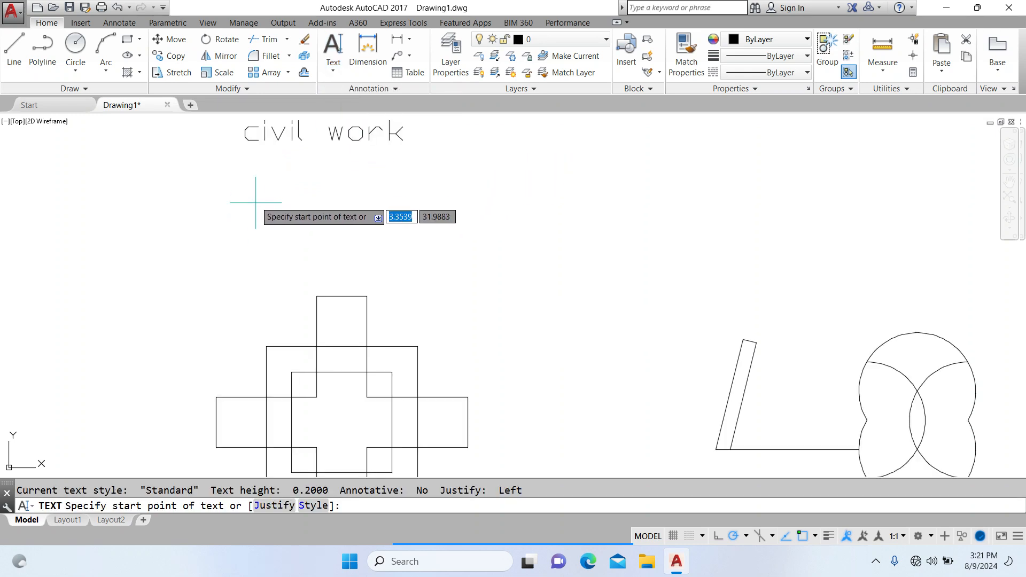
{"action": "left_click", "coordinate": [259, 179]}
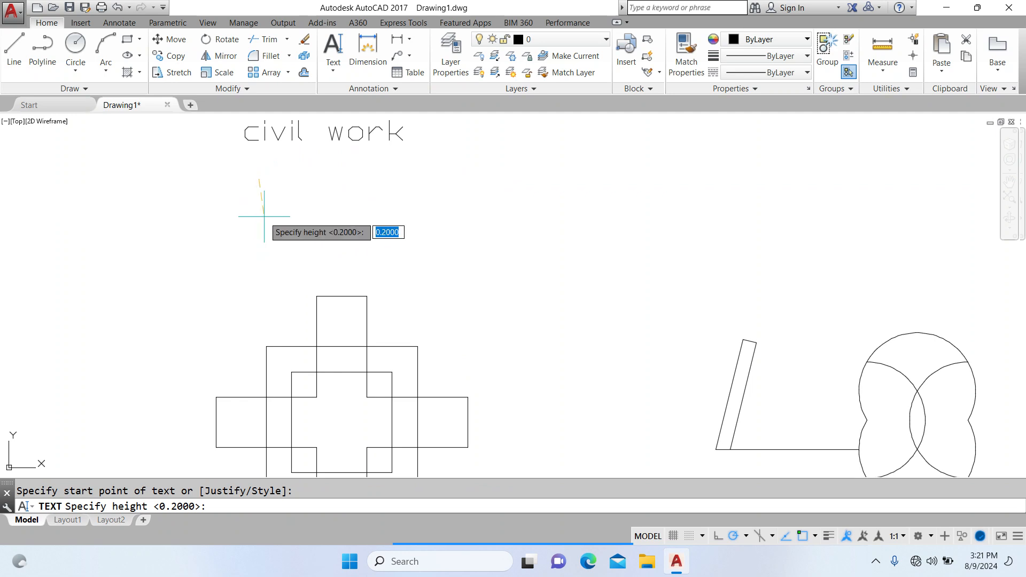
{"action": "type", "text": "1"}
{"action": "key", "text": "Return"}
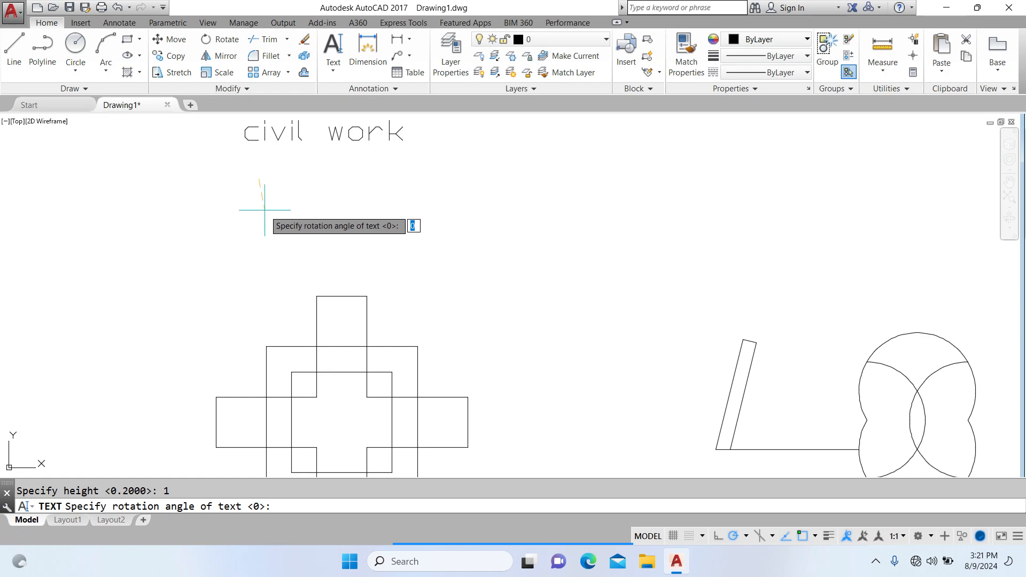
{"action": "type", "text": "45"}
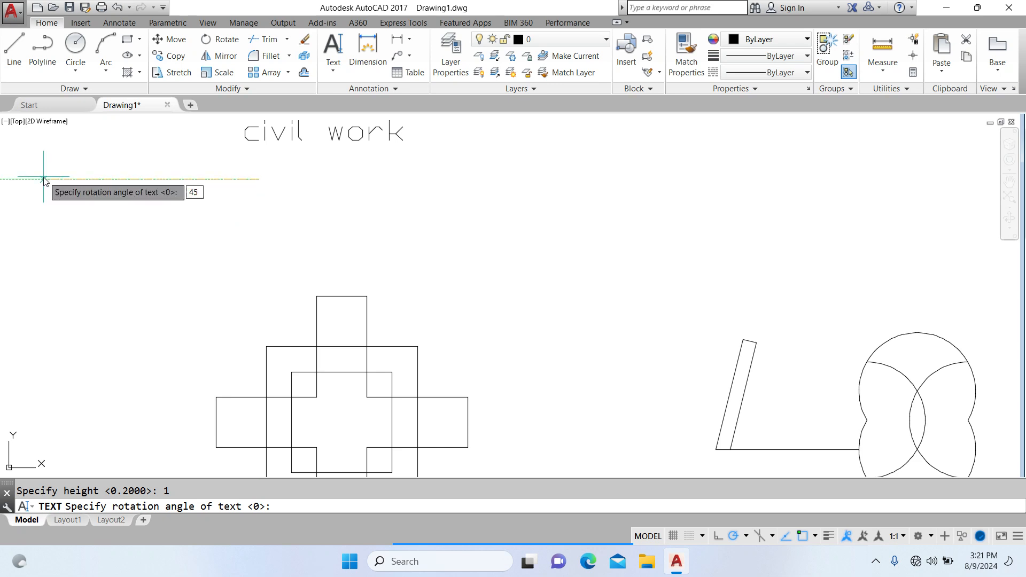
{"action": "key", "text": "Return"}
{"action": "scroll", "coordinate": [269, 177], "scroll_direction": "up", "scroll_amount": 6}
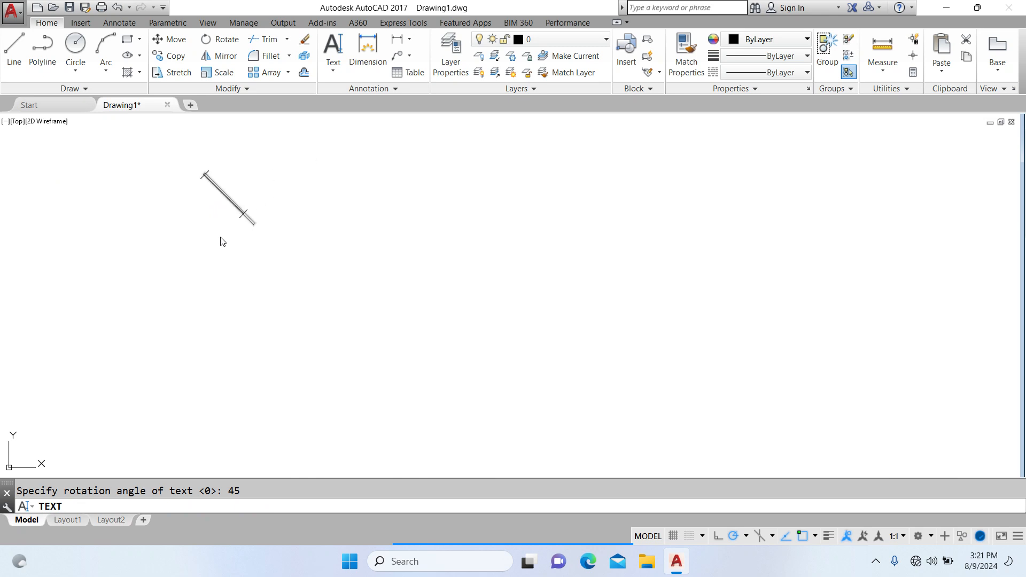
{"action": "type", "text": "civil "}
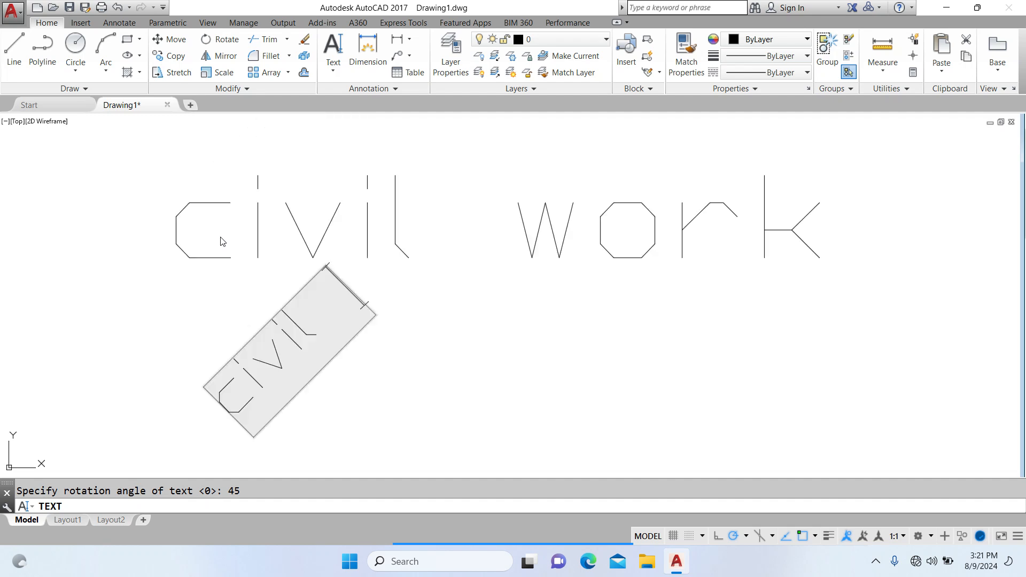
{"action": "type", "text": "work"}
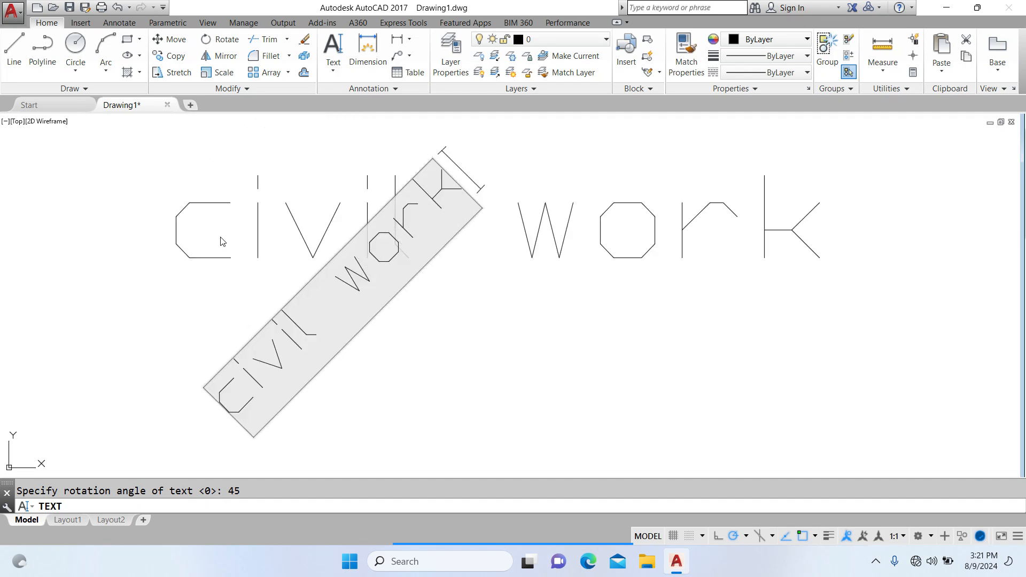
{"action": "key", "text": "Return"}
{"action": "left_click", "coordinate": [596, 350]}
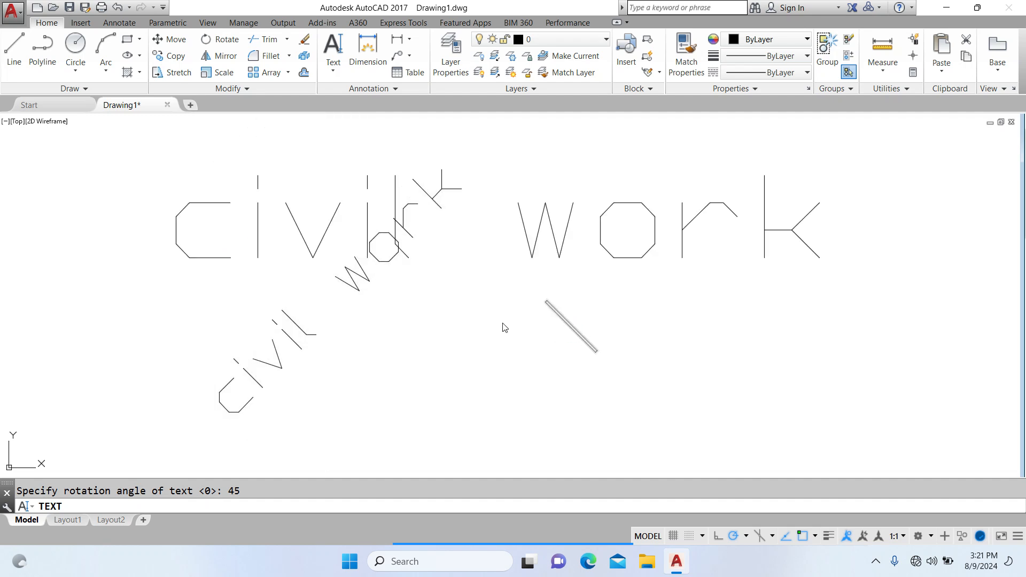
{"action": "key", "text": "Escape"}
Move the rotated "civil work" text clear of the horizontal one, to its right.
{"action": "scroll", "coordinate": [267, 273], "scroll_direction": "down", "scroll_amount": 4}
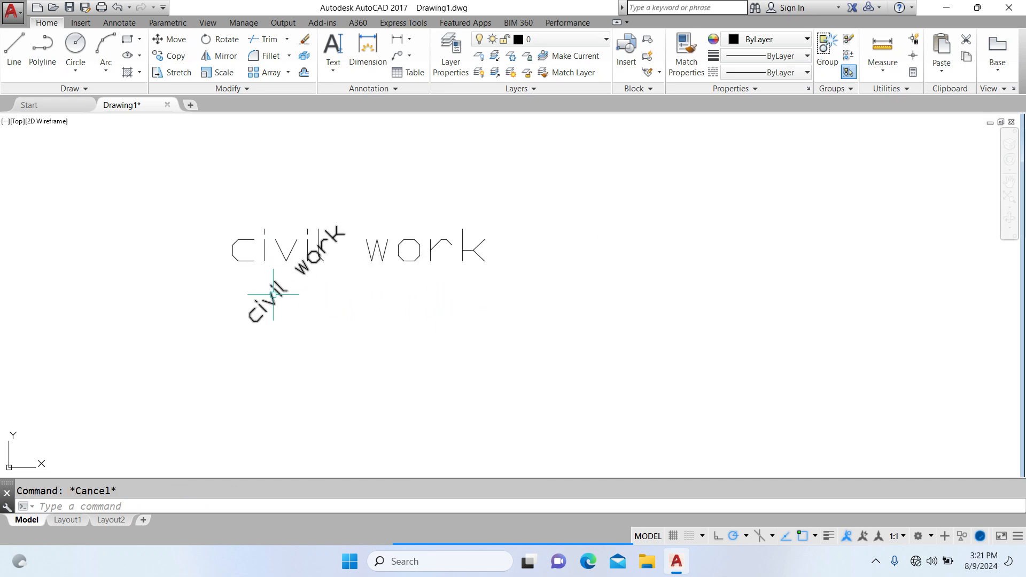
{"action": "left_click", "coordinate": [282, 293]}
{"action": "type", "text": "m"}
{"action": "key", "text": "Return"}
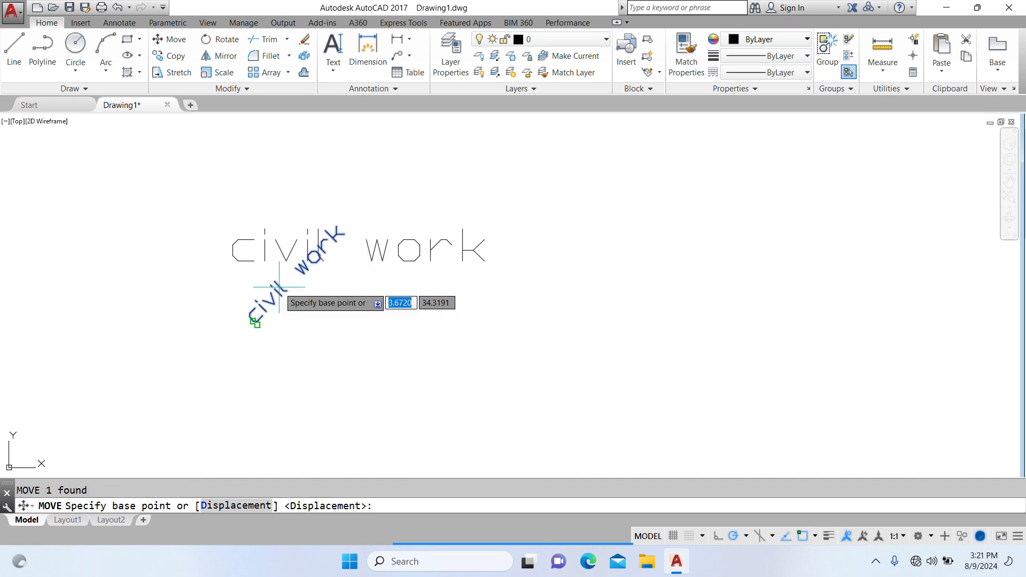
{"action": "left_click", "coordinate": [264, 295]}
{"action": "left_click", "coordinate": [550, 298]}
{"action": "key", "text": "Escape"}
Examine the rotated single-line text and the horizontal multiline text, selecting each to compare their grips.
{"action": "scroll", "coordinate": [577, 284], "scroll_direction": "up", "scroll_amount": 6}
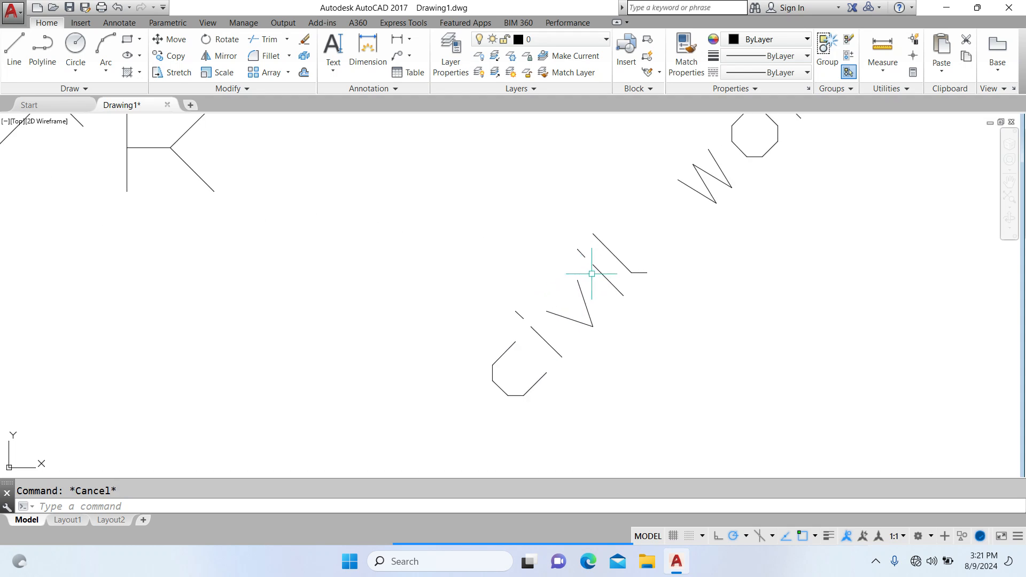
{"action": "left_click", "coordinate": [591, 272]}
{"action": "left_click", "coordinate": [571, 274]}
{"action": "scroll", "coordinate": [551, 286], "scroll_direction": "down", "scroll_amount": 4}
{"action": "scroll", "coordinate": [529, 294], "scroll_direction": "down", "scroll_amount": 2}
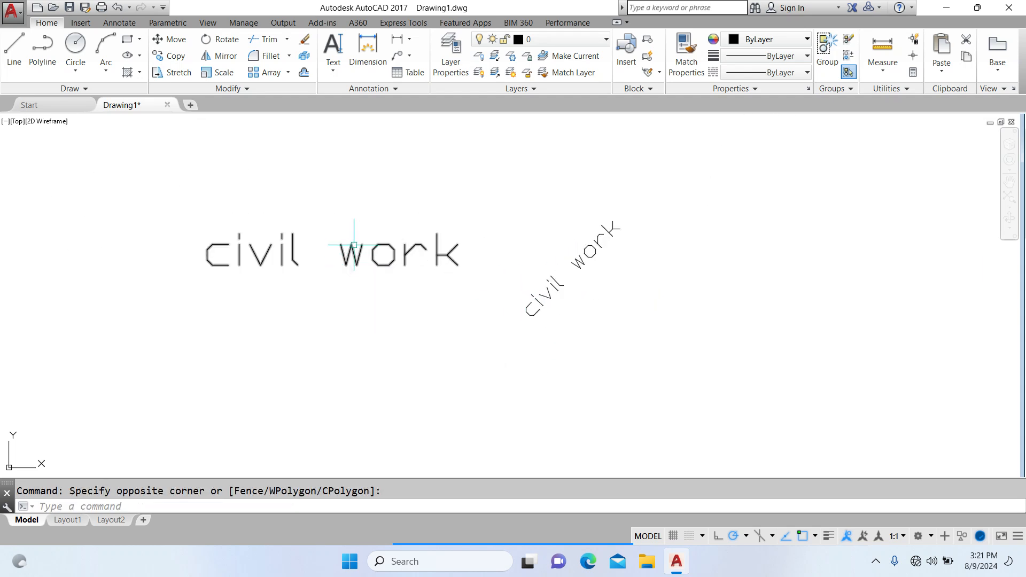
{"action": "left_click", "coordinate": [545, 296]}
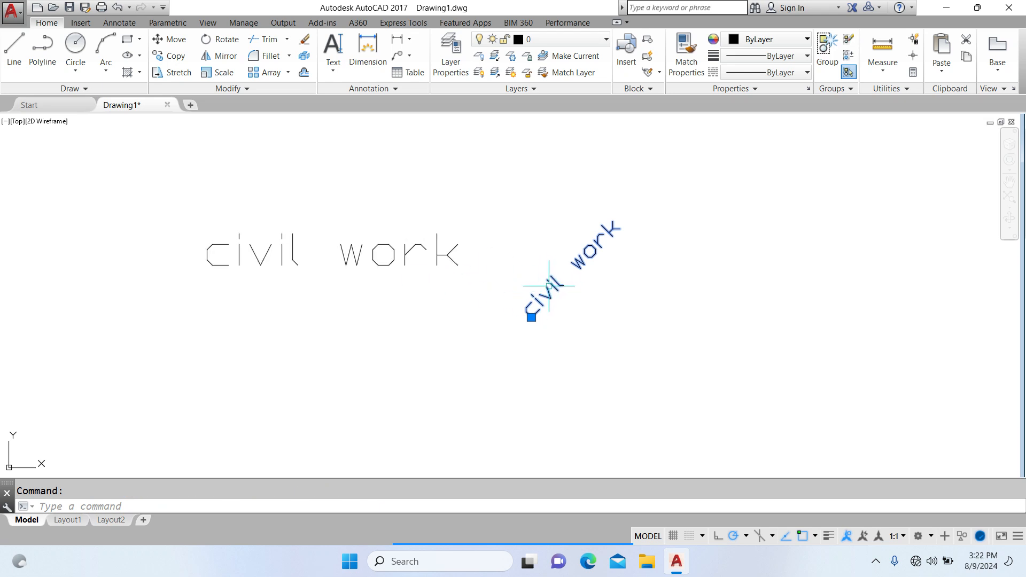
{"action": "key", "text": "Escape"}
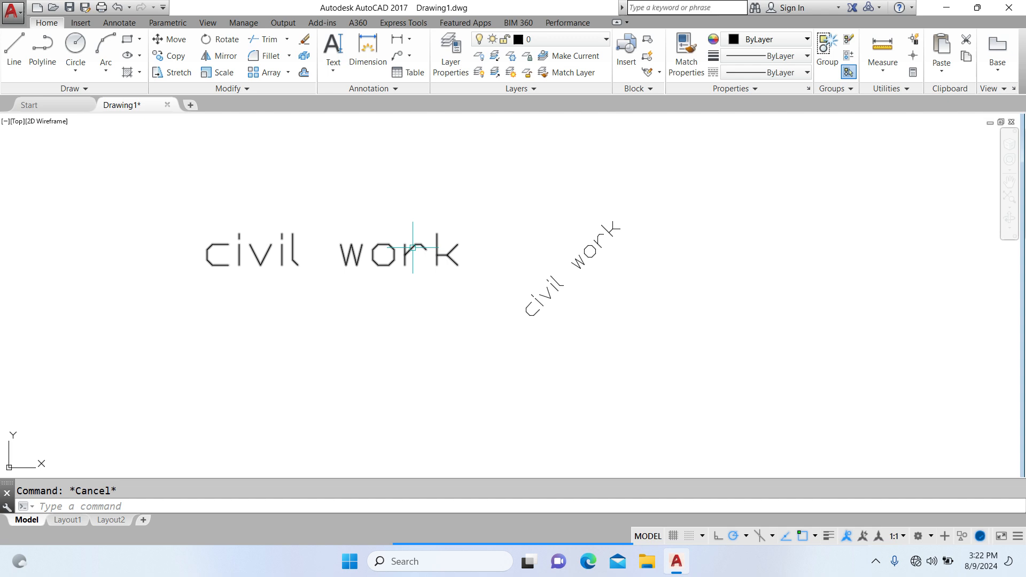
{"action": "left_click", "coordinate": [413, 248]}
{"action": "left_click", "coordinate": [409, 250]}
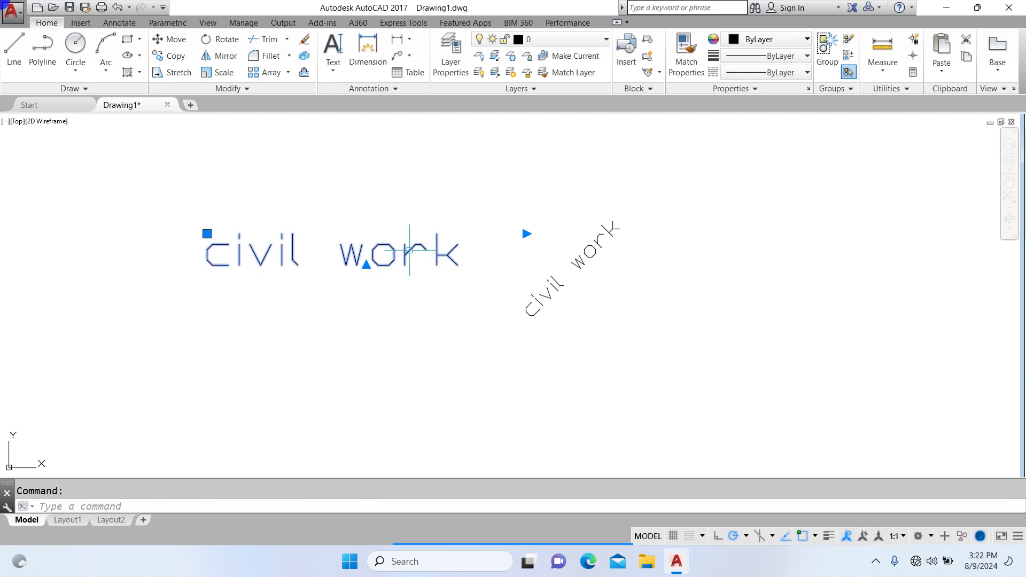
Open the horizontal multiline "civil work" text in the text editor and close it again.
{"action": "double_click", "coordinate": [409, 250]}
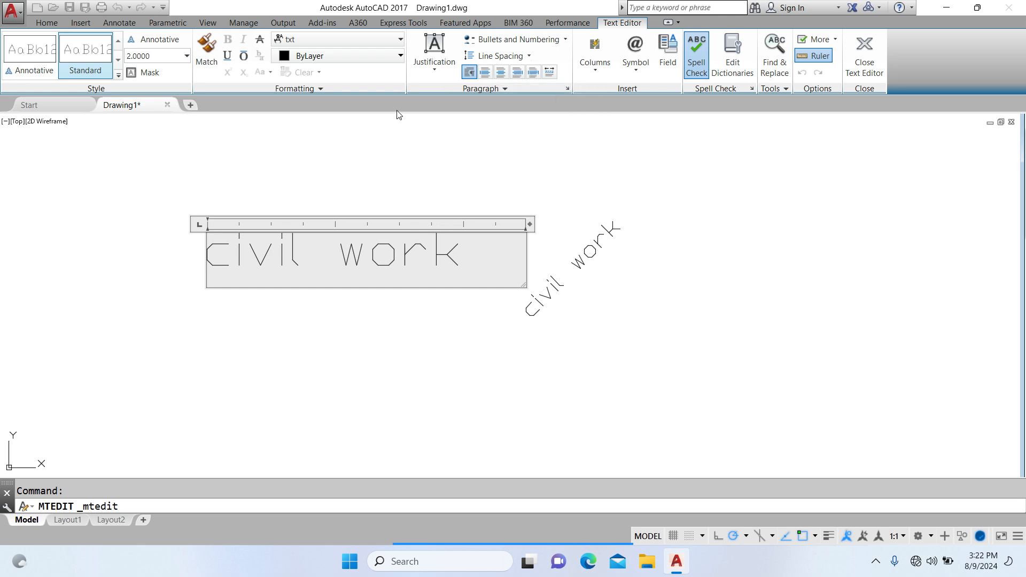
{"action": "left_click", "coordinate": [444, 186]}
{"action": "scroll", "coordinate": [347, 207], "scroll_direction": "down", "scroll_amount": 4}
{"action": "mouse_move", "coordinate": [504, 263]}
{"action": "middle_mouse_down"}
{"action": "mouse_move", "coordinate": [371, 187]}
{"action": "mouse_move", "coordinate": [252, 183]}
{"action": "middle_mouse_up"}
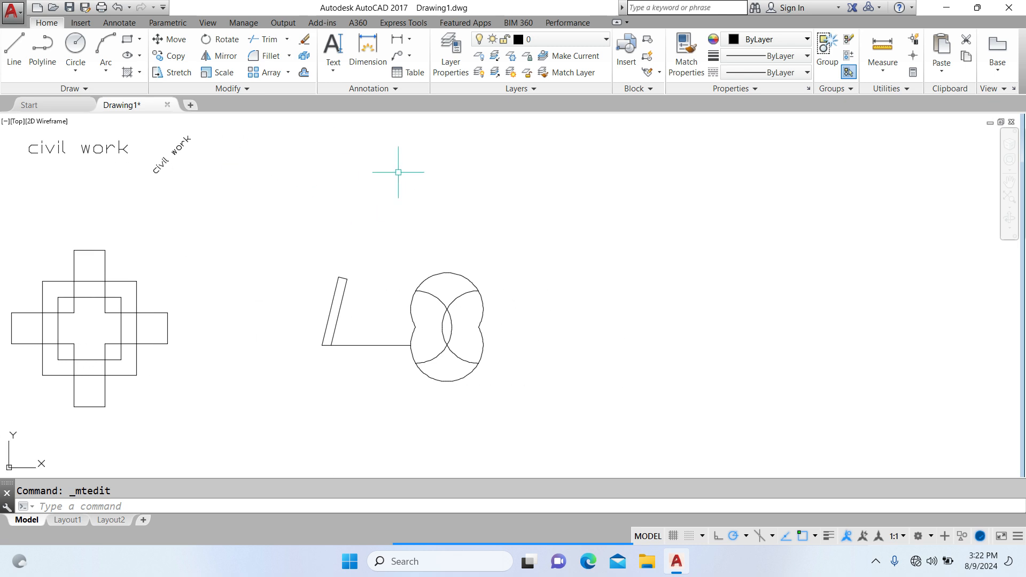
{"action": "mouse_move", "coordinate": [399, 172]}
{"action": "middle_mouse_down"}
{"action": "mouse_move", "coordinate": [341, 153]}
{"action": "mouse_move", "coordinate": [444, 140]}
{"action": "middle_mouse_up"}
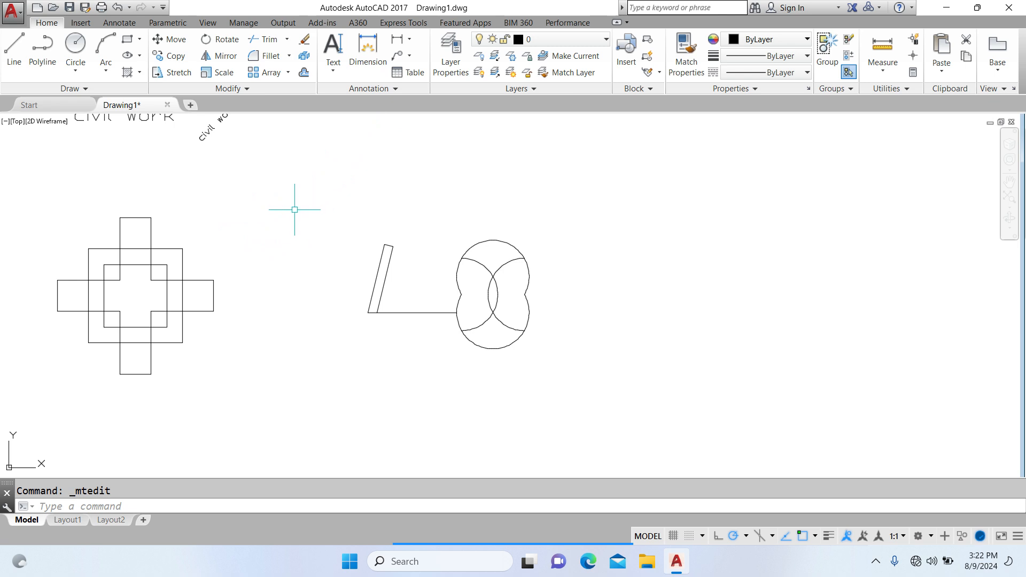
{"action": "left_click", "coordinate": [367, 57]}
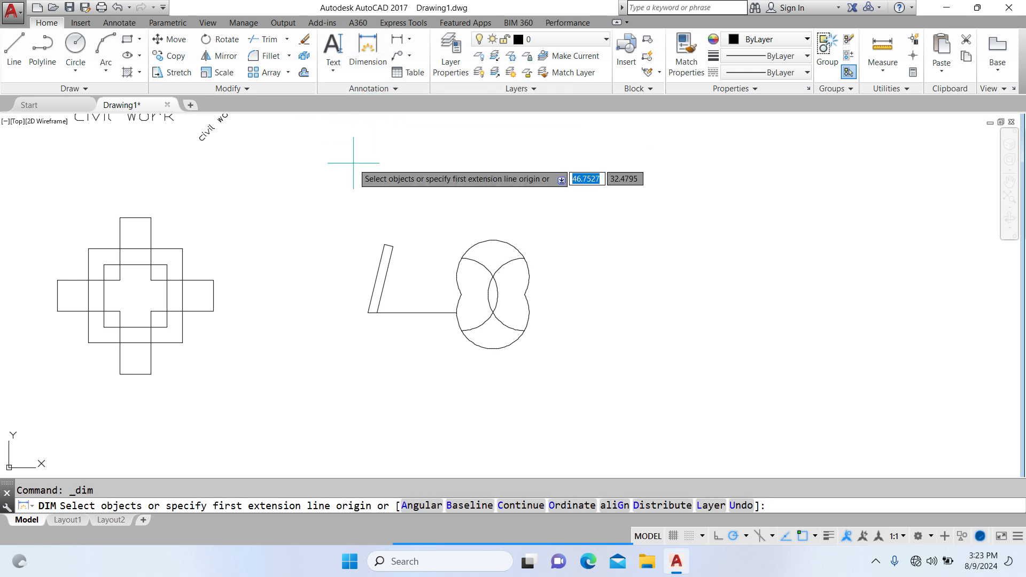
{"action": "key", "text": "Escape"}
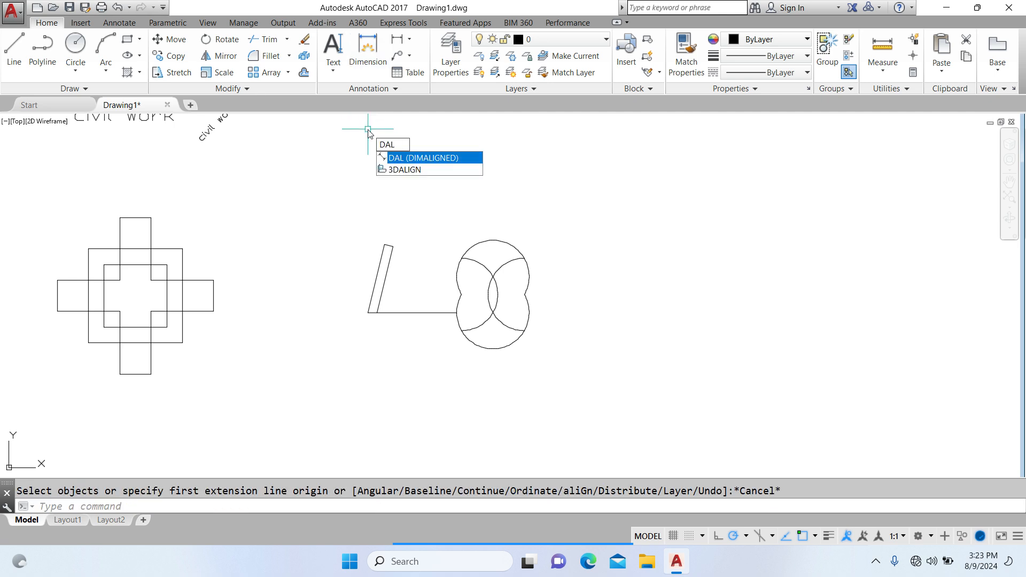
{"action": "key", "text": "Return"}
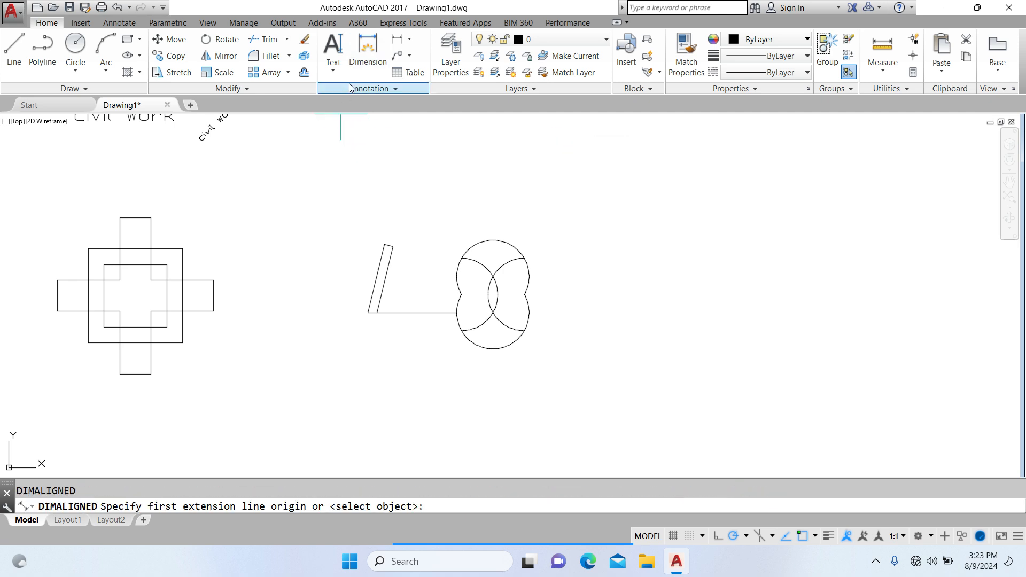
{"action": "key", "text": "Escape"}
{"action": "left_click", "coordinate": [372, 55]}
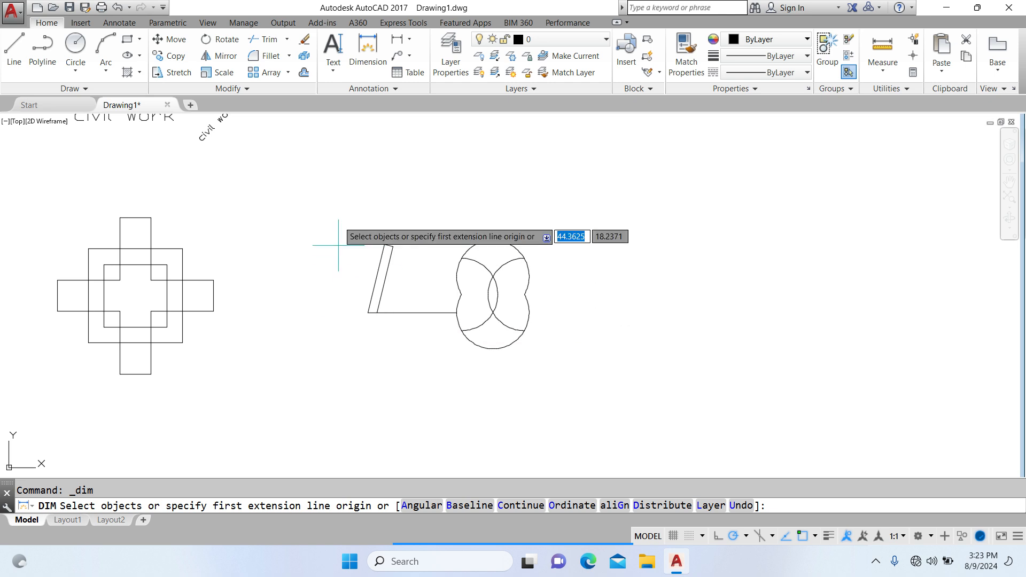
{"action": "left_click", "coordinate": [351, 181]}
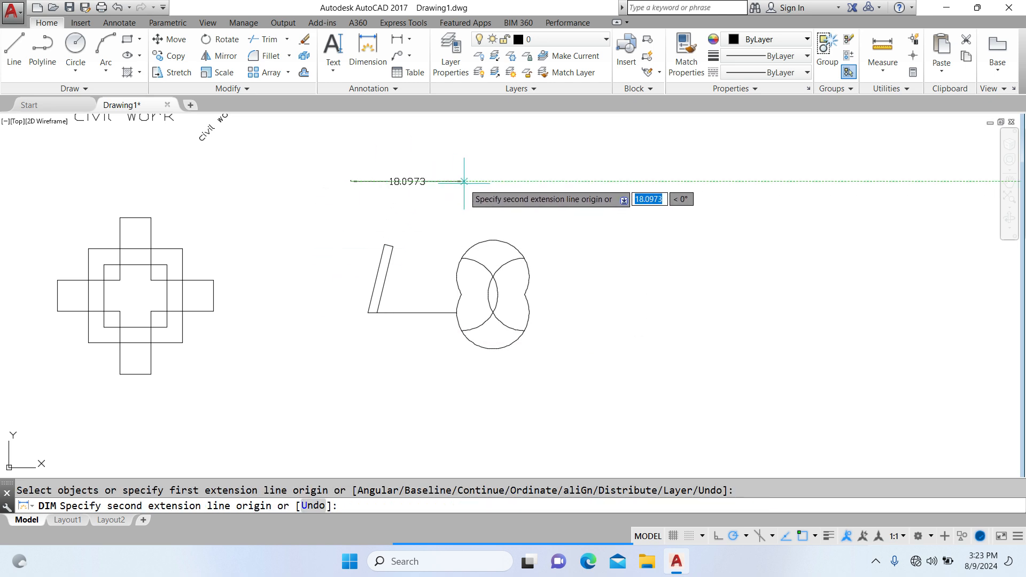
{"action": "key", "text": "Escape"}
Dimension the cross's left arm along its top edge, from its outer corner to the larger square's left side, placed above the arm.
{"action": "middle_click_drag", "start_coordinate": [149, 257], "coordinate": [355, 196]}
{"action": "scroll", "coordinate": [294, 203], "scroll_direction": "up", "scroll_amount": 2}
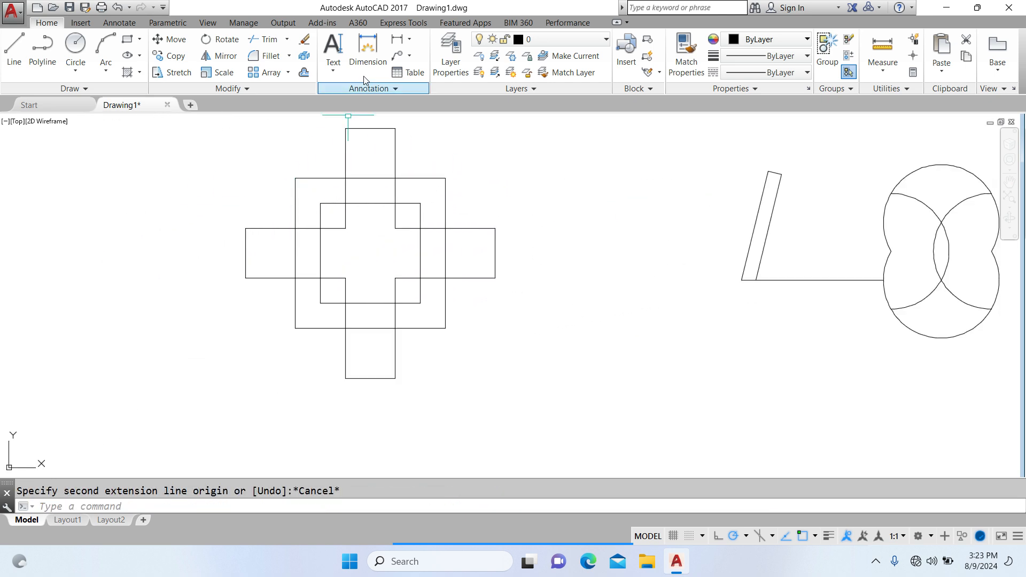
{"action": "left_click", "coordinate": [368, 51]}
{"action": "left_click", "coordinate": [246, 228]}
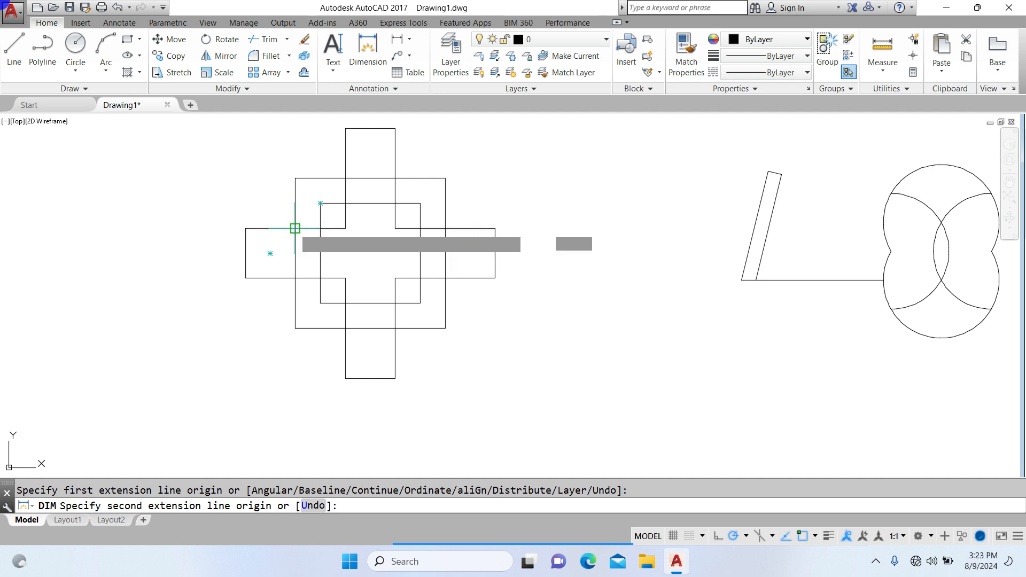
{"action": "left_click", "coordinate": [295, 228]}
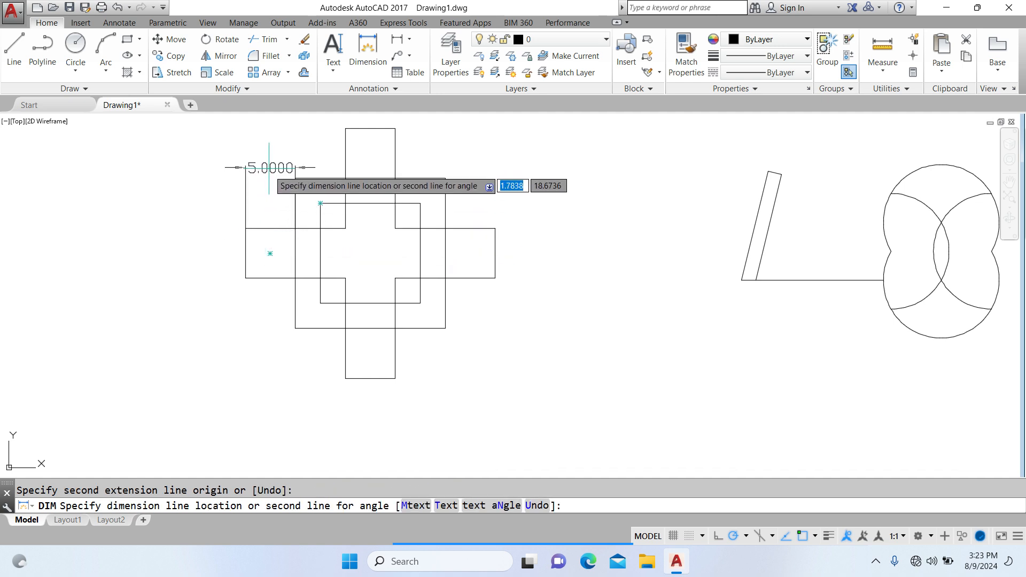
{"action": "left_click", "coordinate": [300, 201]}
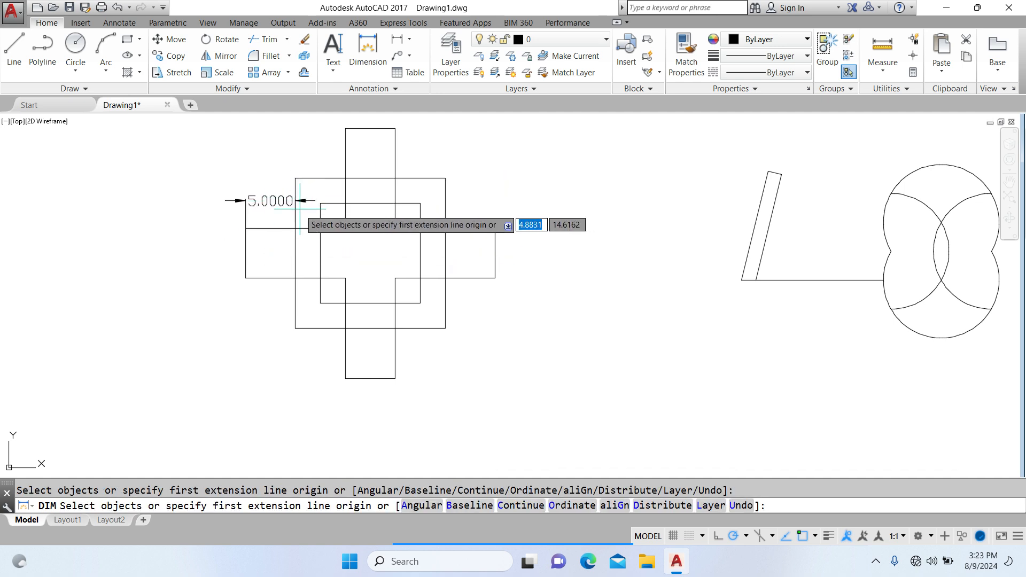
{"action": "key", "text": "Escape"}
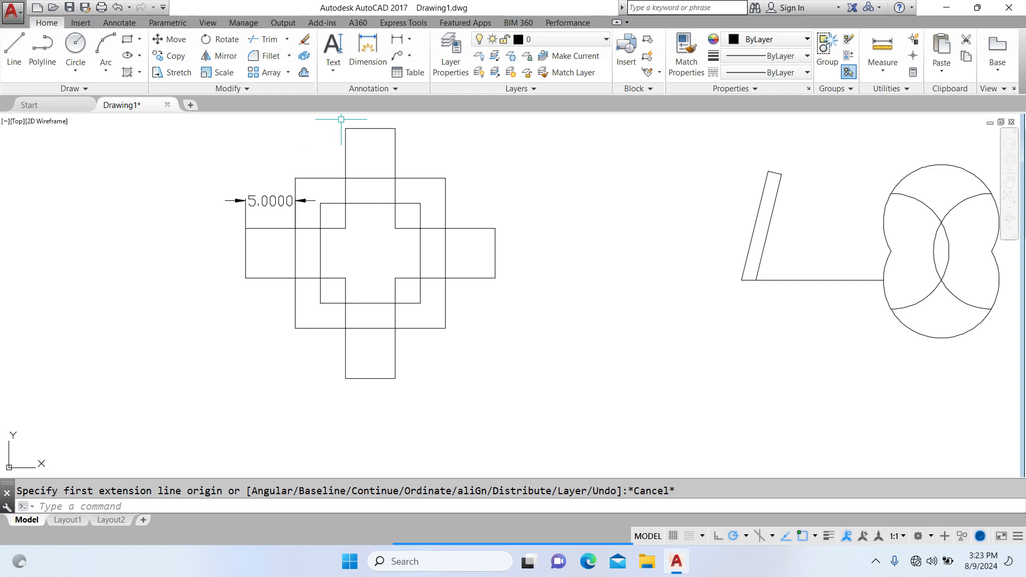
Try an angular dimension between the larger square's left side and the bottom edge of the cross's left arm.
{"action": "left_click", "coordinate": [367, 57]}
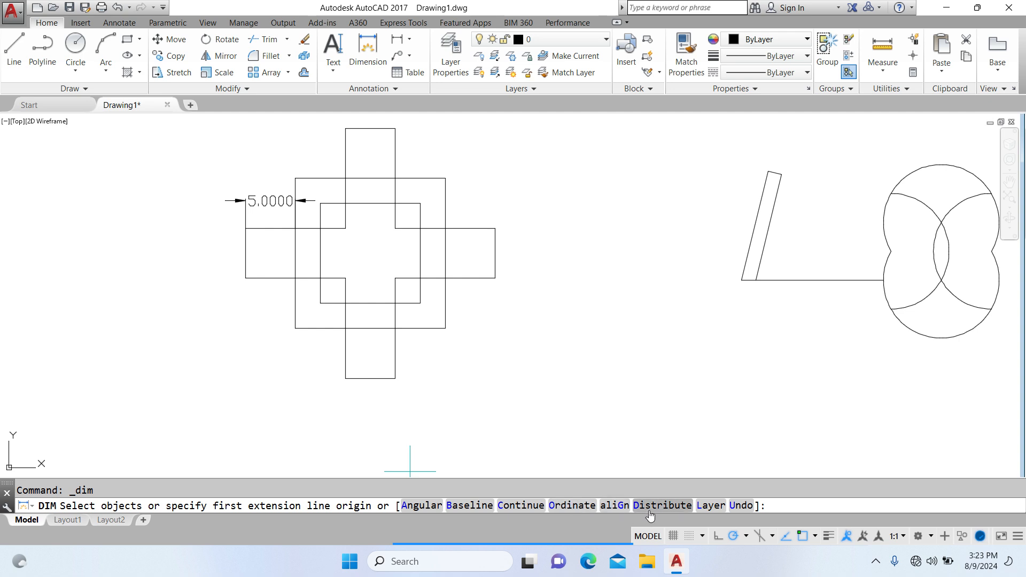
{"action": "left_click", "coordinate": [414, 505]}
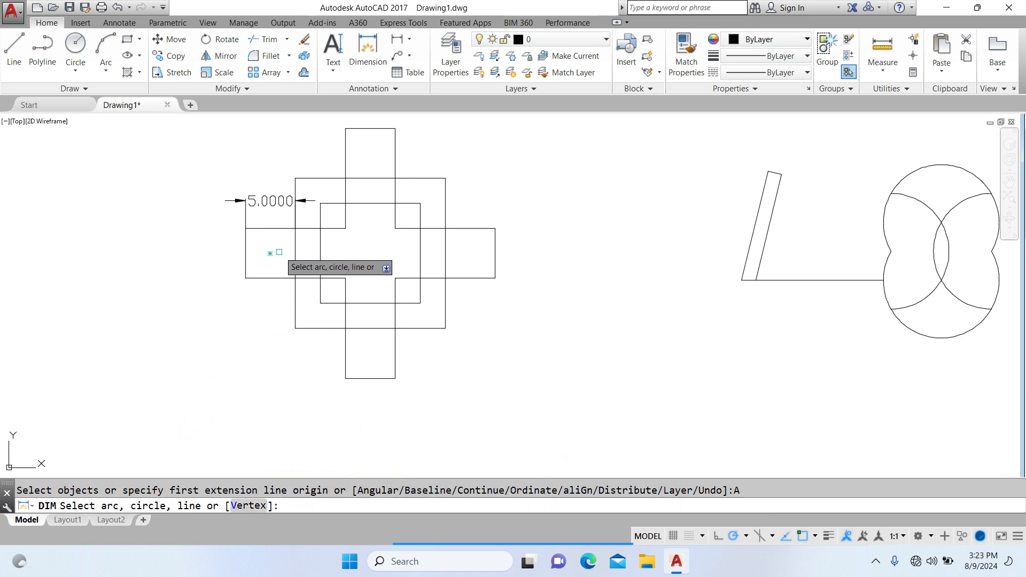
{"action": "scroll", "coordinate": [298, 262], "scroll_direction": "up", "scroll_amount": 2}
{"action": "left_click", "coordinate": [303, 255]}
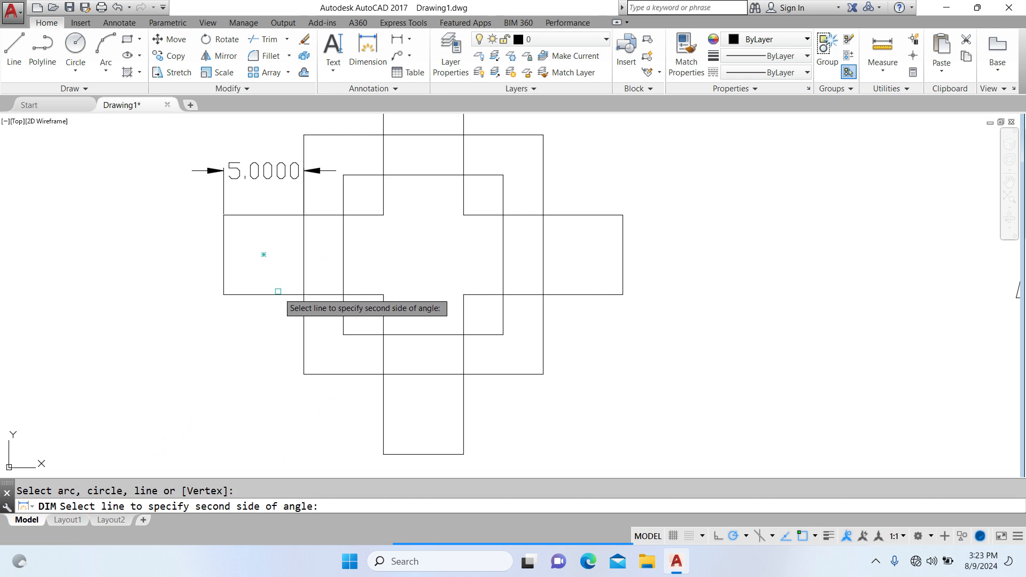
{"action": "left_click", "coordinate": [270, 295]}
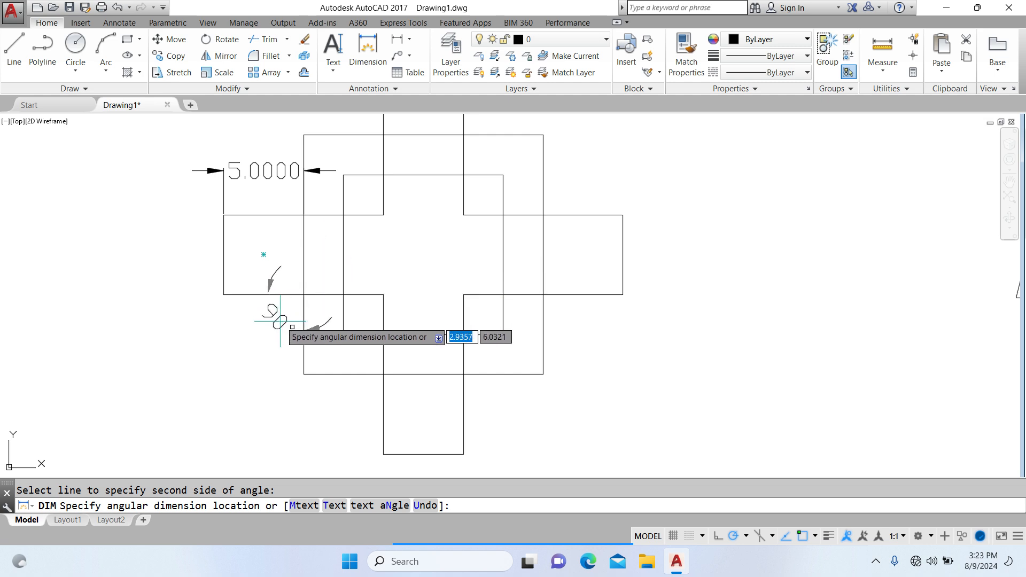
{"action": "key", "text": "Escape"}
{"action": "key", "text": "Escape"}
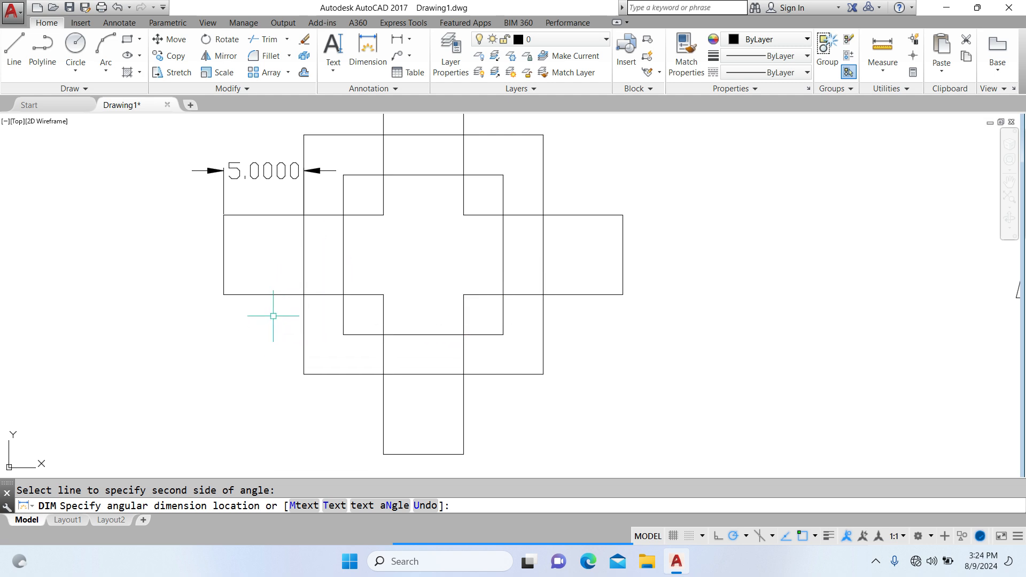
Try to create a baseline dimension using the horizontal line between the slanted bar and the figure-eight shape.
{"action": "left_click", "coordinate": [366, 49]}
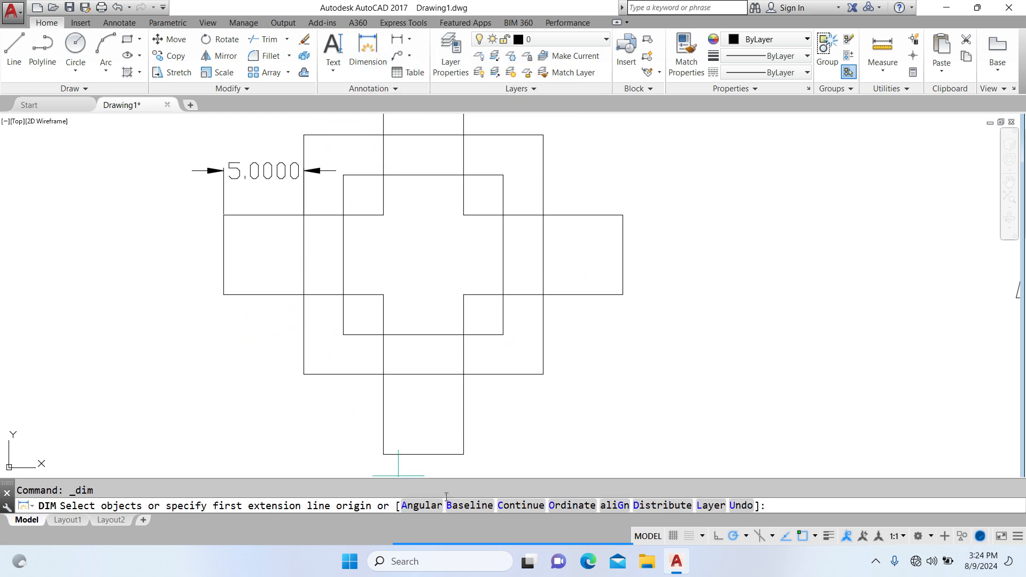
{"action": "left_click", "coordinate": [469, 500]}
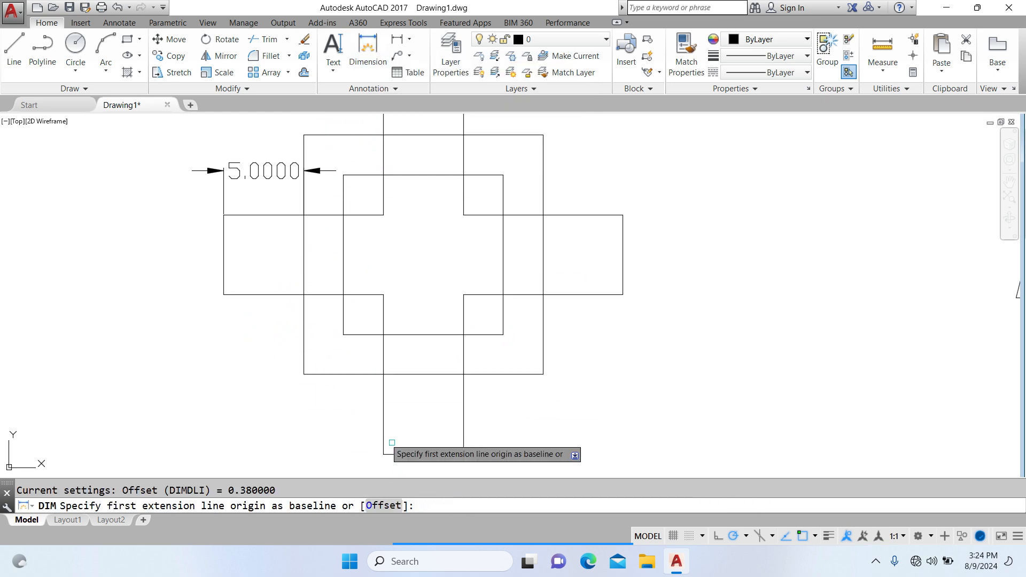
{"action": "scroll", "coordinate": [213, 389], "scroll_direction": "down", "scroll_amount": 4}
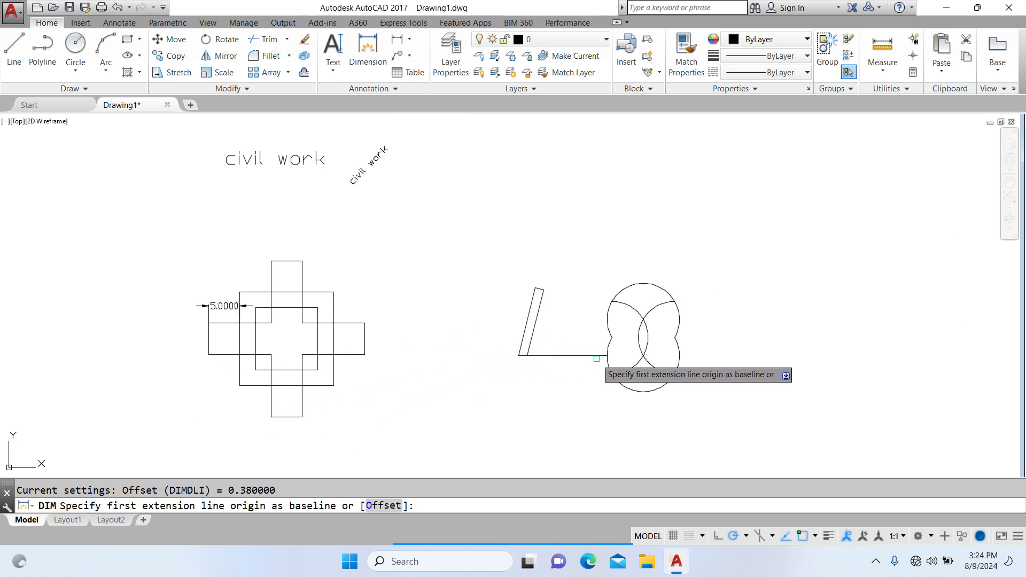
{"action": "scroll", "coordinate": [570, 350], "scroll_direction": "up", "scroll_amount": 4}
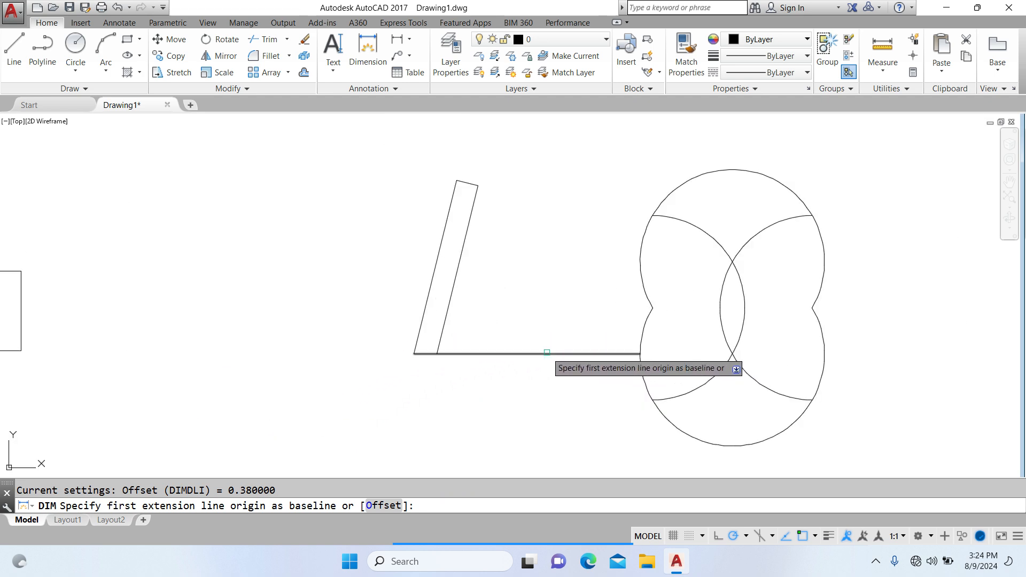
{"action": "left_click", "coordinate": [546, 352]}
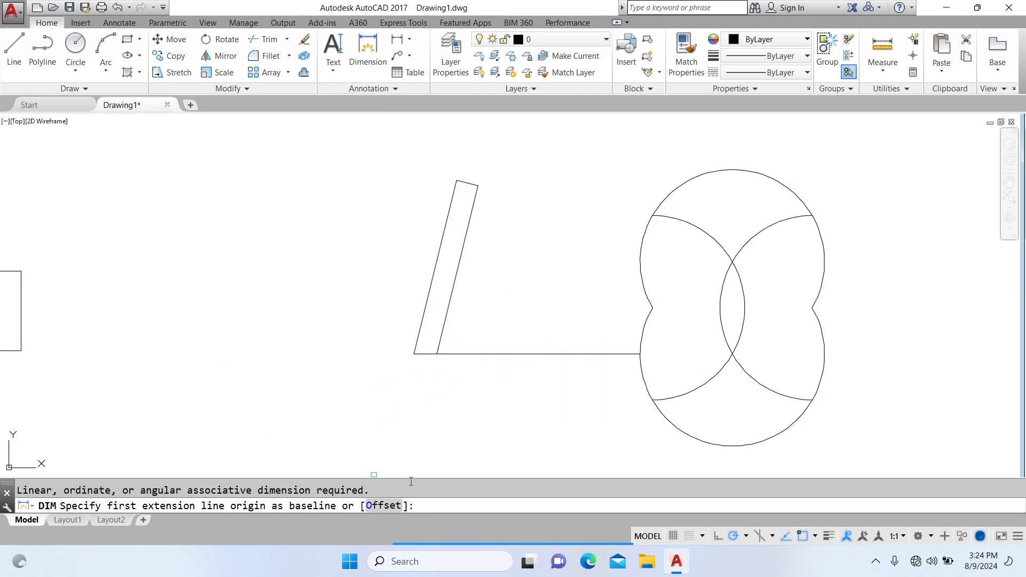
Set the baseline dimension offset to 1 and retry the horizontal line as the baseline.
{"action": "left_click", "coordinate": [393, 507]}
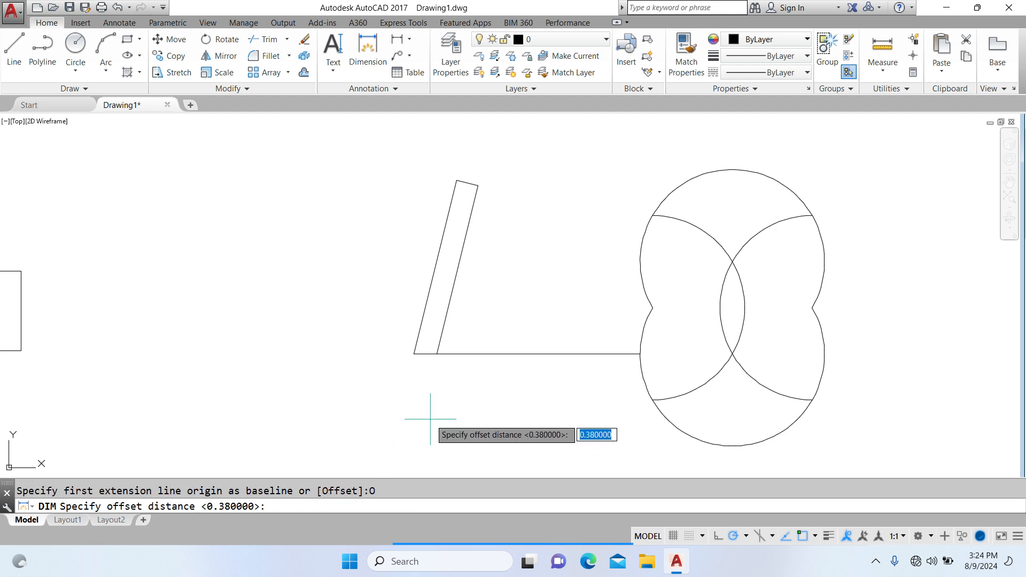
{"action": "type", "text": "1"}
{"action": "key", "text": "Return"}
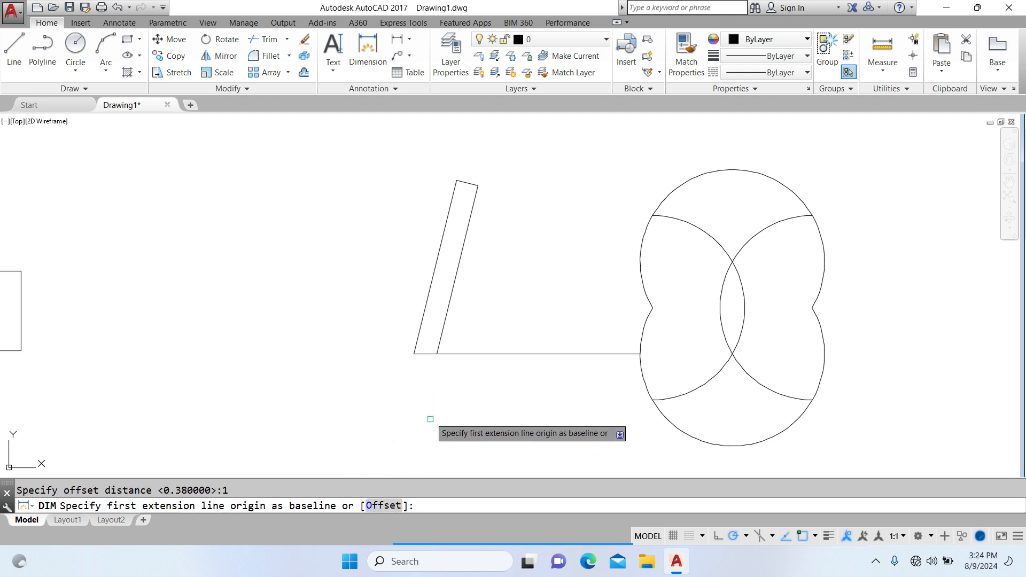
{"action": "left_click", "coordinate": [470, 353]}
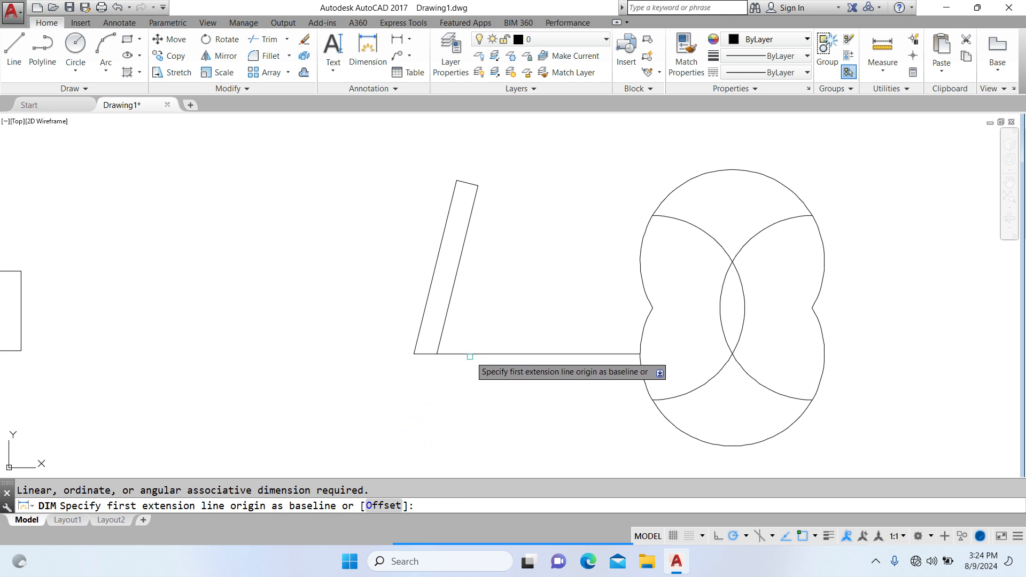
Enter the baseline offset of 1 again, try the horizontal line once more and leave the dimension command.
{"action": "left_click", "coordinate": [381, 506]}
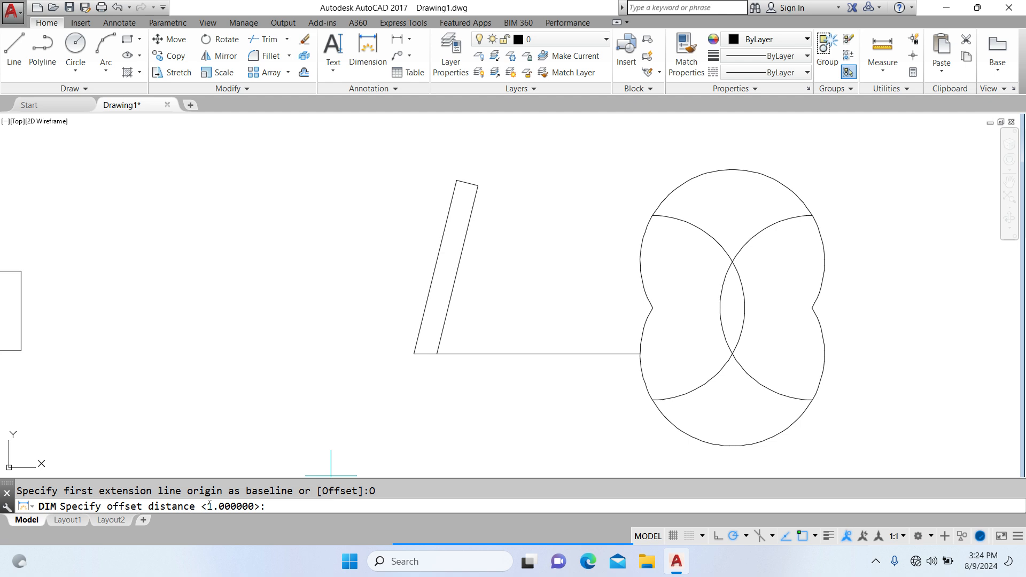
{"action": "type", "text": "1"}
{"action": "key", "text": "Return"}
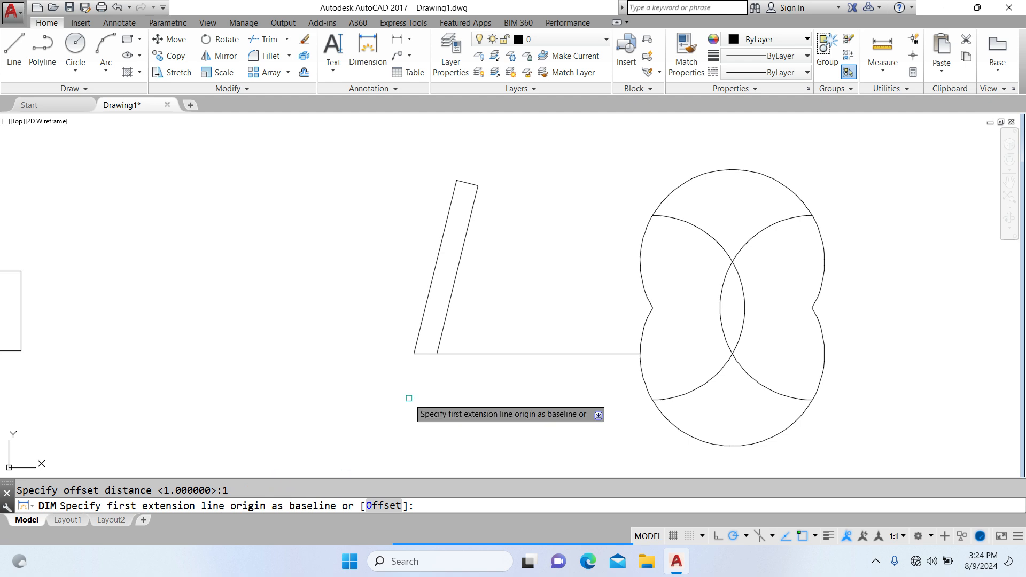
{"action": "left_click", "coordinate": [445, 353]}
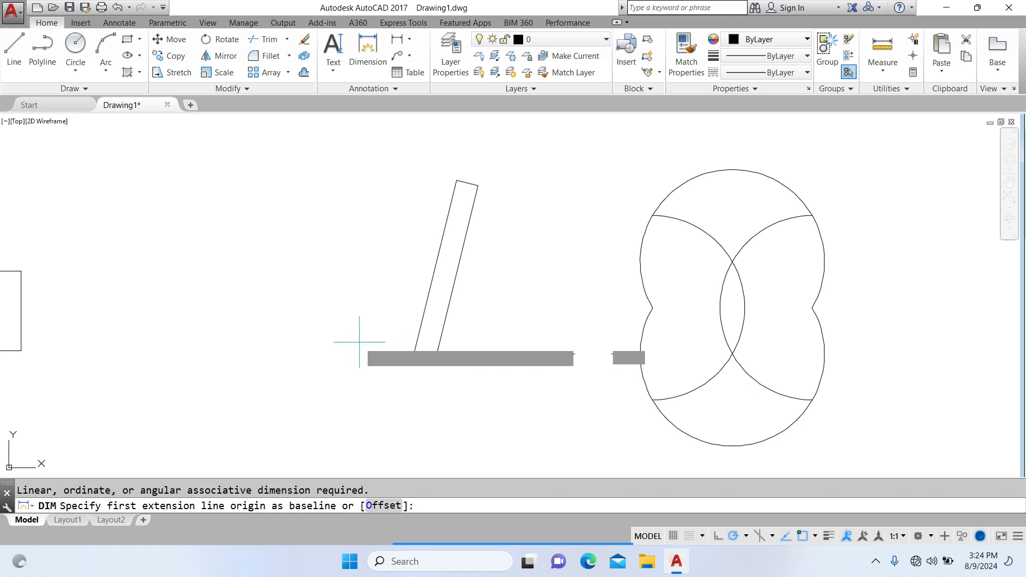
{"action": "key", "text": "Escape"}
{"action": "key", "text": "Escape"}
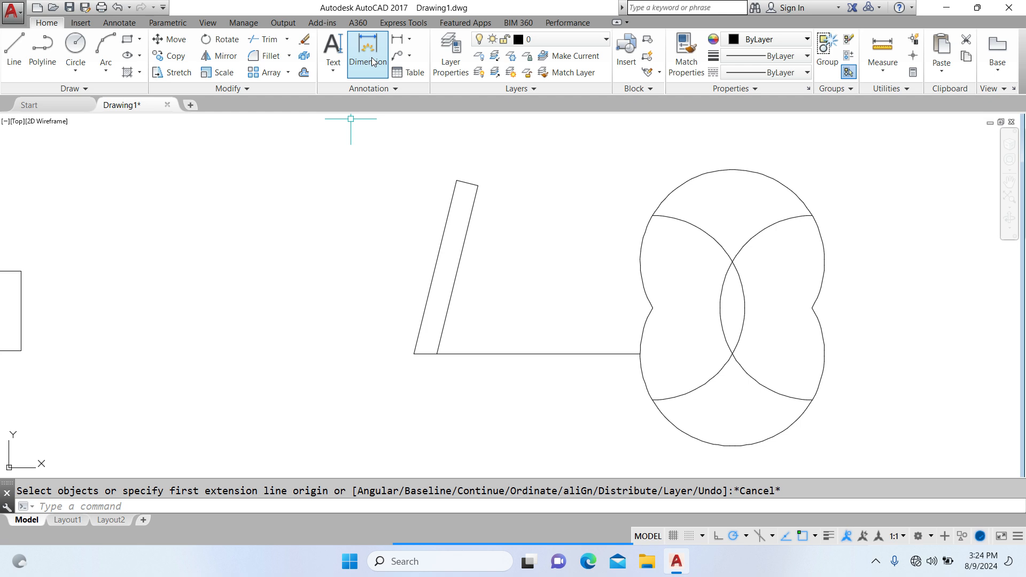
Add an aligned dimension below the horizontal line, from the slanted bar's lower-left corner to the figure-eight outline.
{"action": "key", "text": "Escape"}
{"action": "type", "text": "da"}
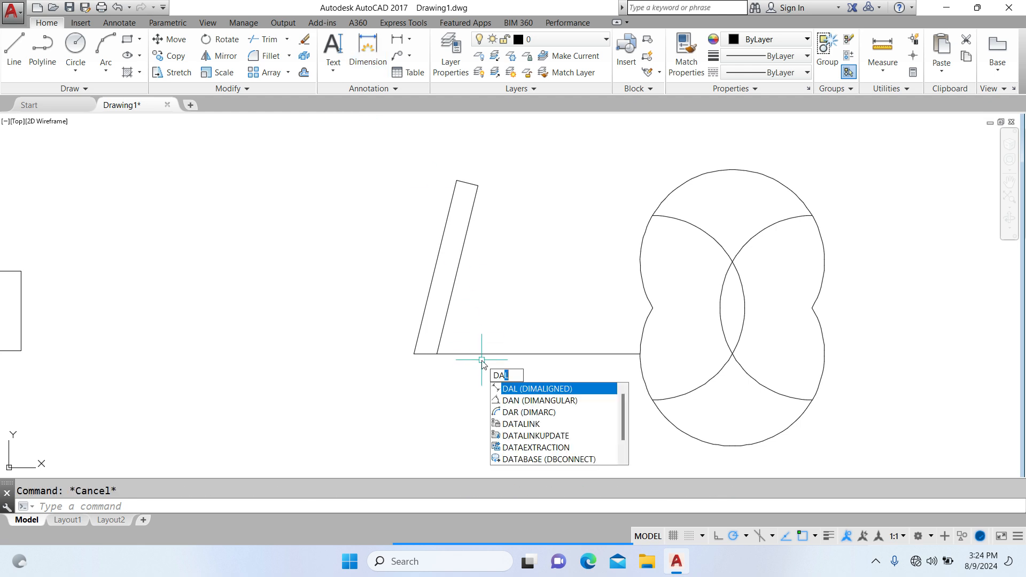
{"action": "key", "text": "Return"}
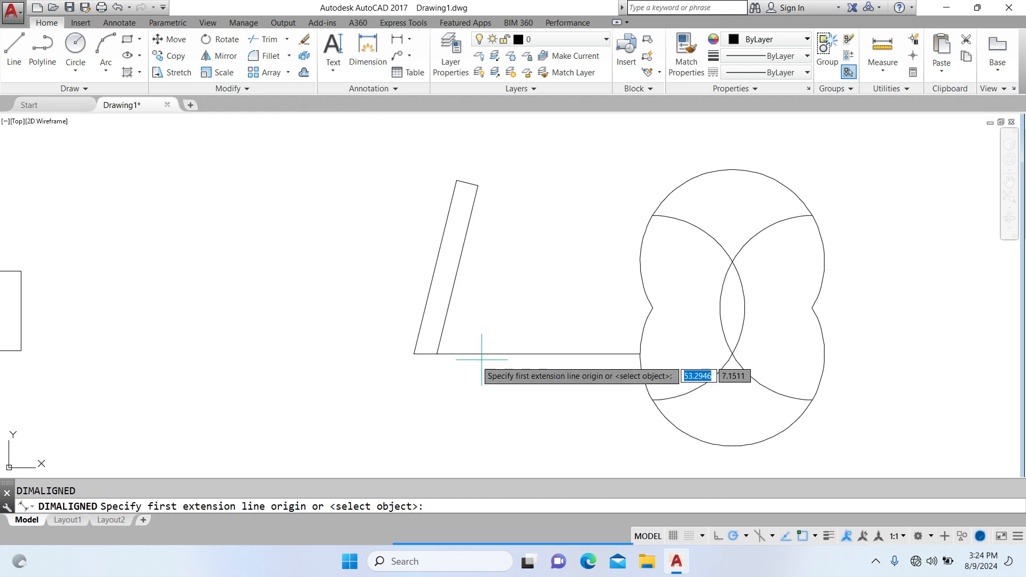
{"action": "left_click", "coordinate": [414, 353]}
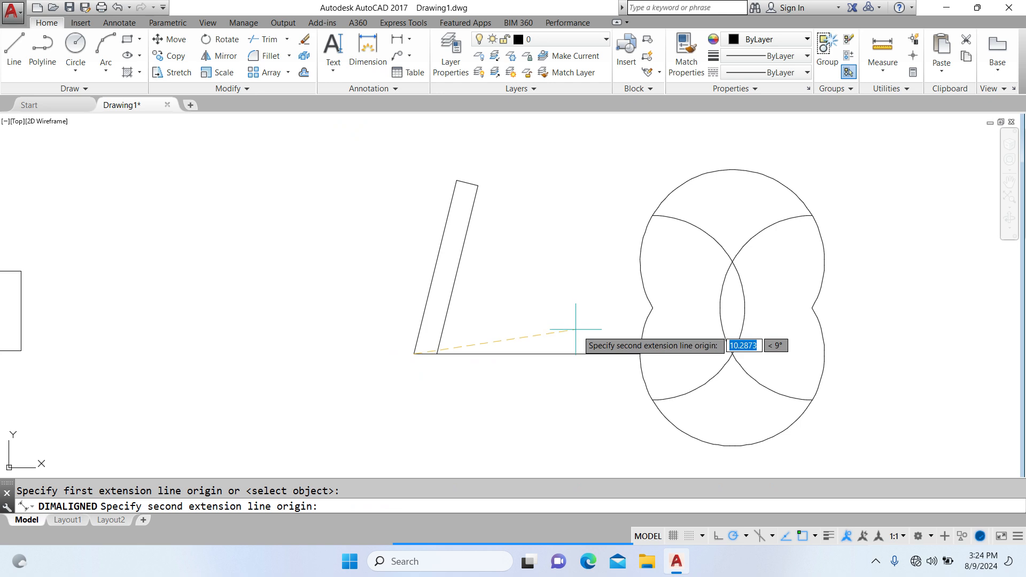
{"action": "left_click", "coordinate": [640, 354]}
{"action": "left_click", "coordinate": [580, 391]}
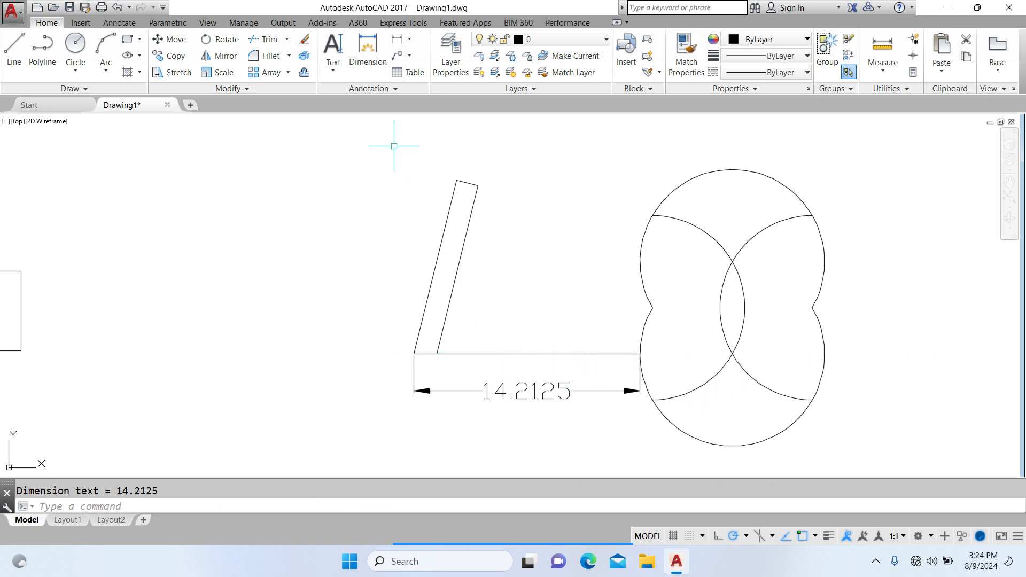
Start a baseline dimension from the existing dimension below the horizontal line and set its offset to 0.5.
{"action": "left_click", "coordinate": [368, 53]}
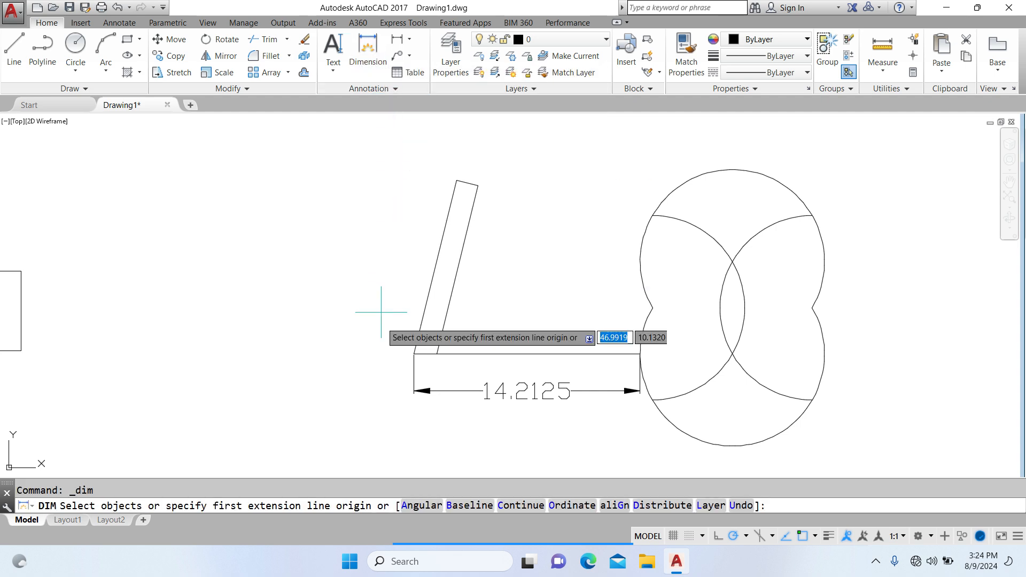
{"action": "left_click", "coordinate": [473, 506]}
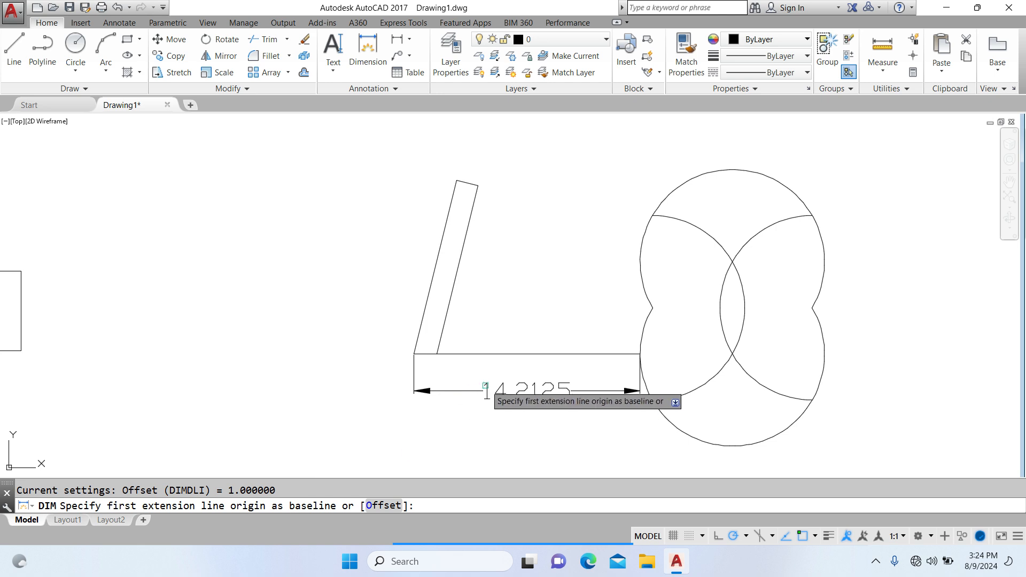
{"action": "left_click", "coordinate": [484, 384]}
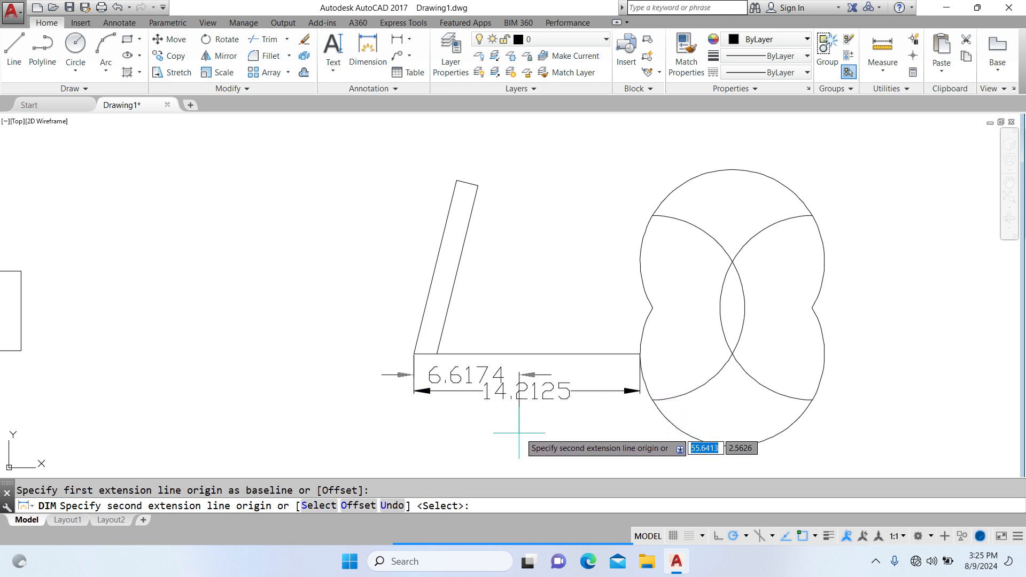
{"action": "left_click", "coordinate": [353, 505]}
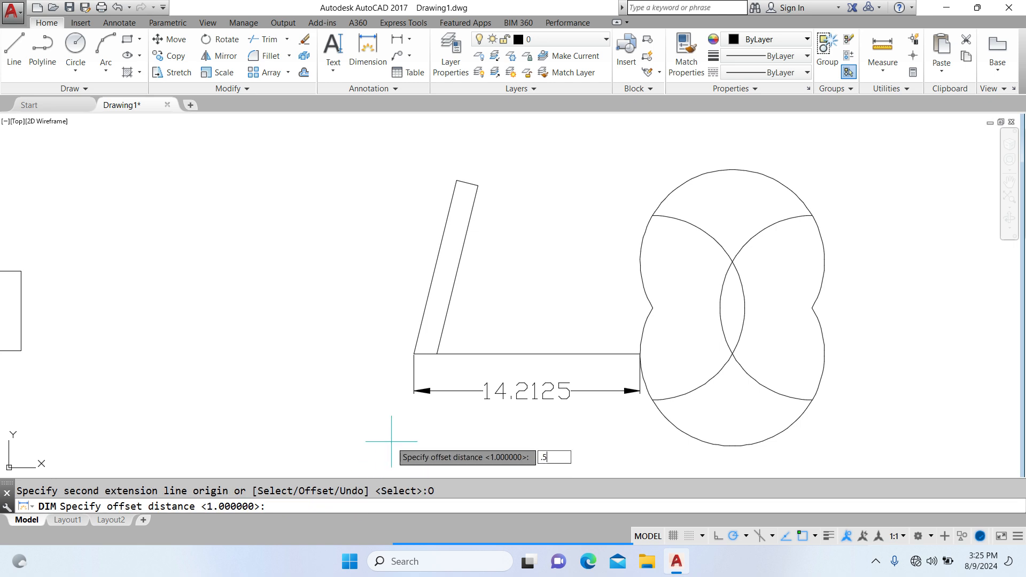
{"action": "key", "text": "Return"}
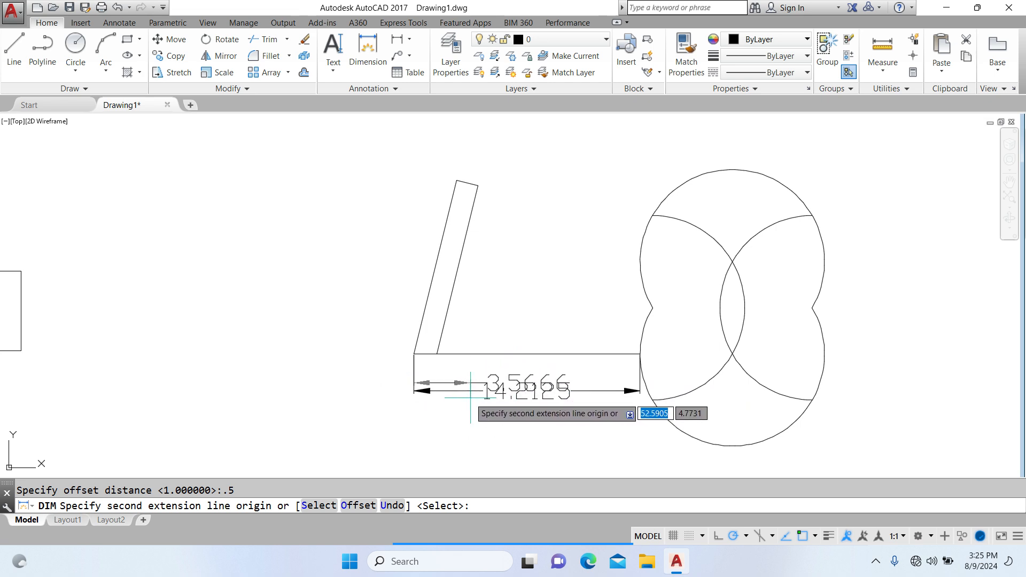
Set the baseline offset to 1 and cancel the command without placing a dimension.
{"action": "left_click", "coordinate": [358, 506]}
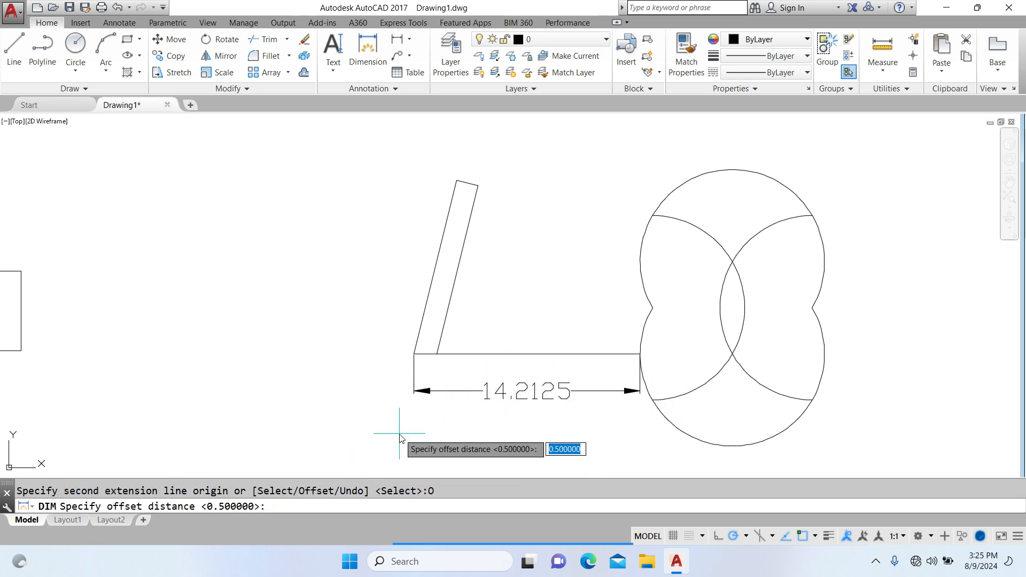
{"action": "type", "text": "1"}
{"action": "key", "text": "Return"}
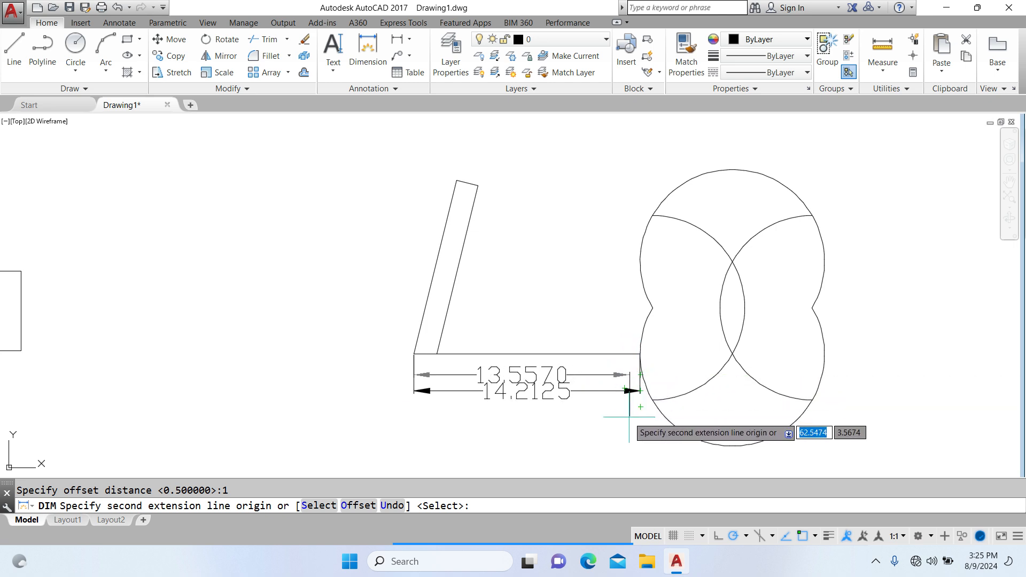
{"action": "right_click", "coordinate": [426, 359]}
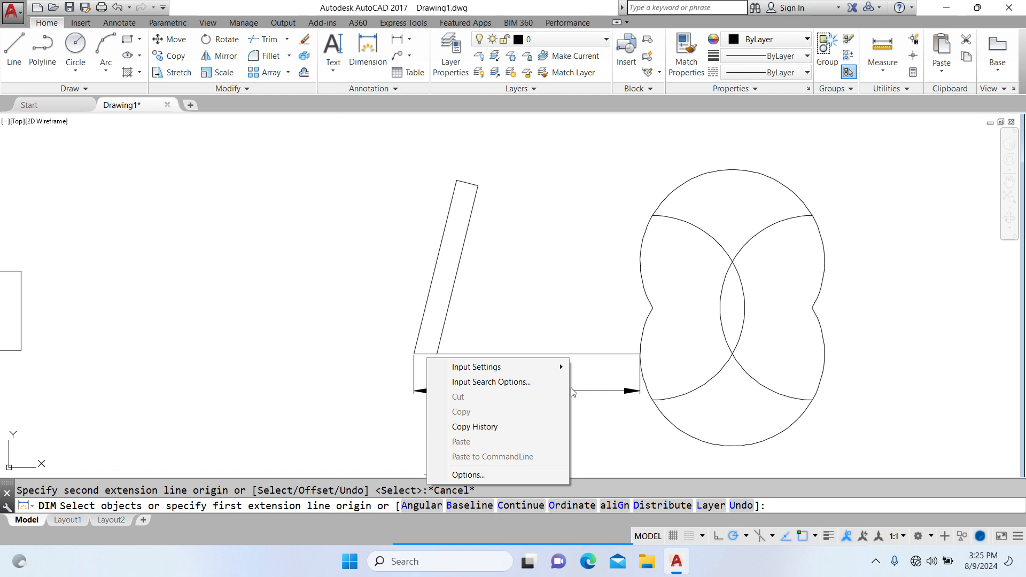
{"action": "key", "text": "Escape"}
{"action": "key", "text": "Escape"}
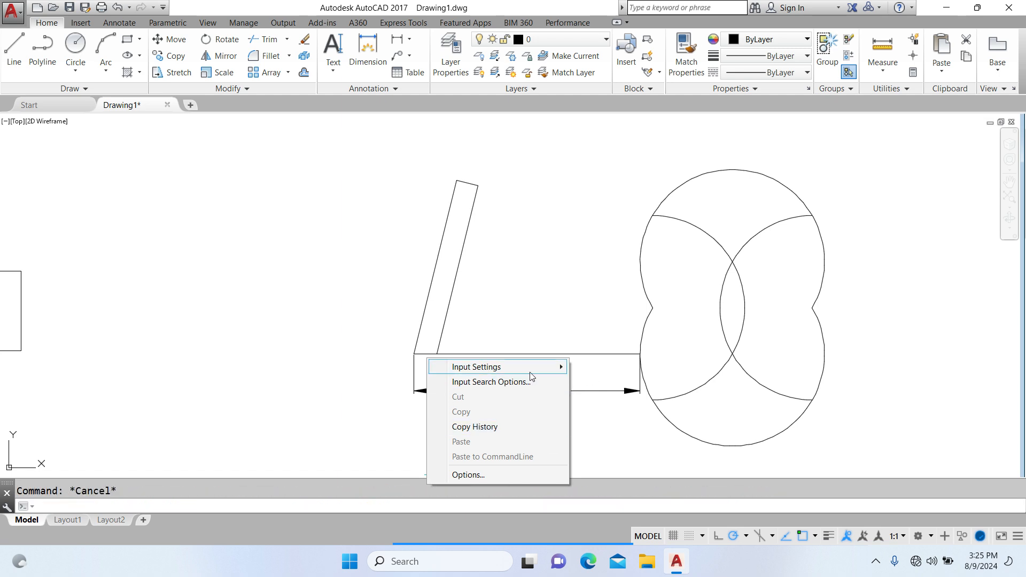
{"action": "left_click", "coordinate": [345, 470]}
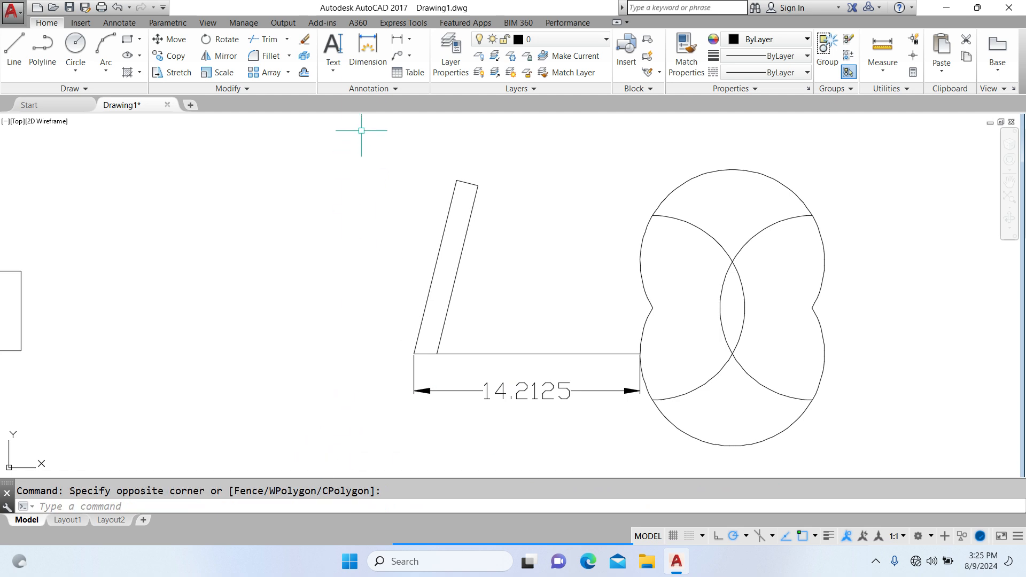
Restart a baseline dimension from the dimension below the horizontal line and set the offset distance to 1.25.
{"action": "left_click", "coordinate": [368, 49]}
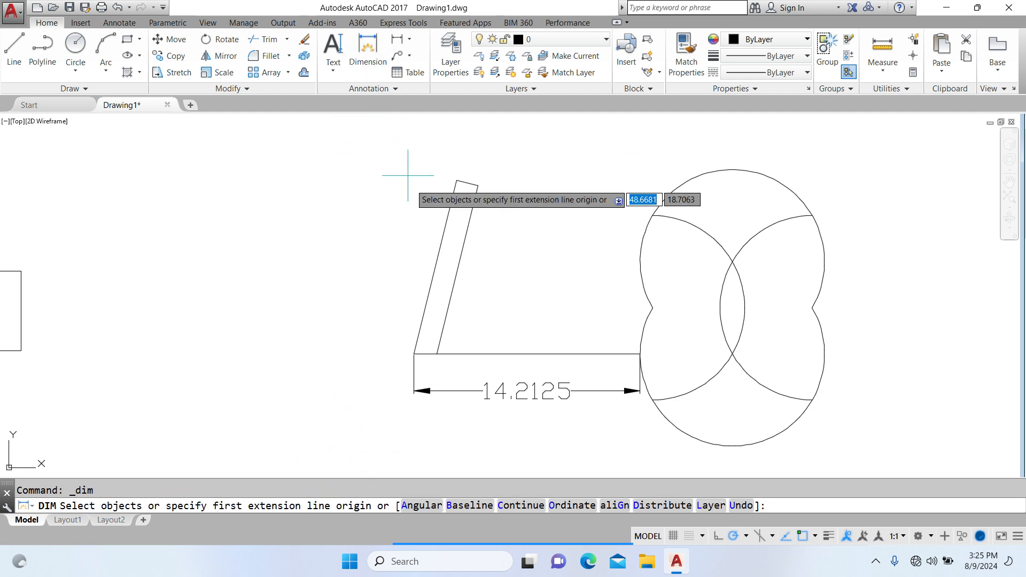
{"action": "left_click", "coordinate": [467, 506]}
{"action": "left_click", "coordinate": [500, 390]}
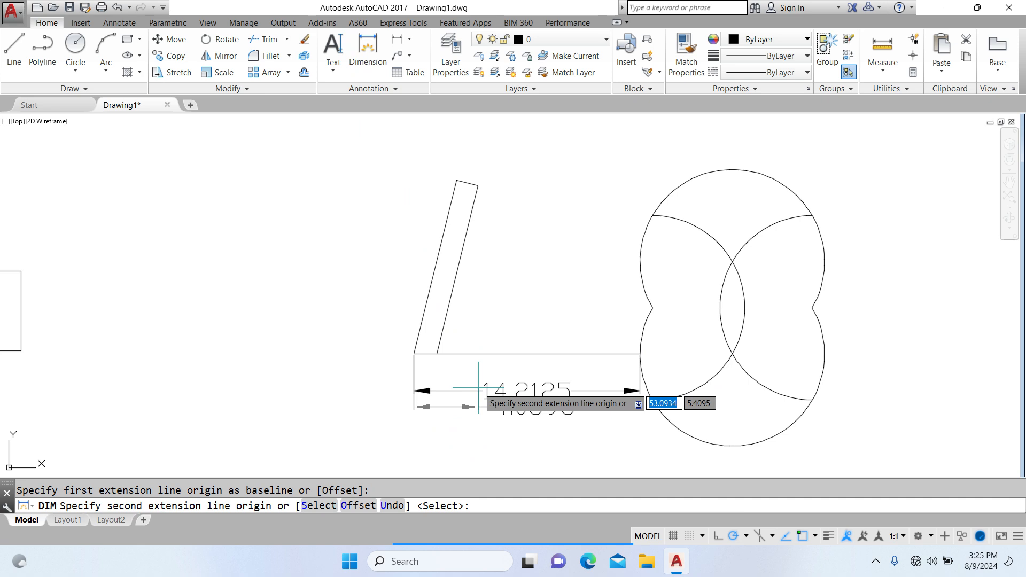
{"action": "type", "text": "O"}
{"action": "key", "text": "Return"}
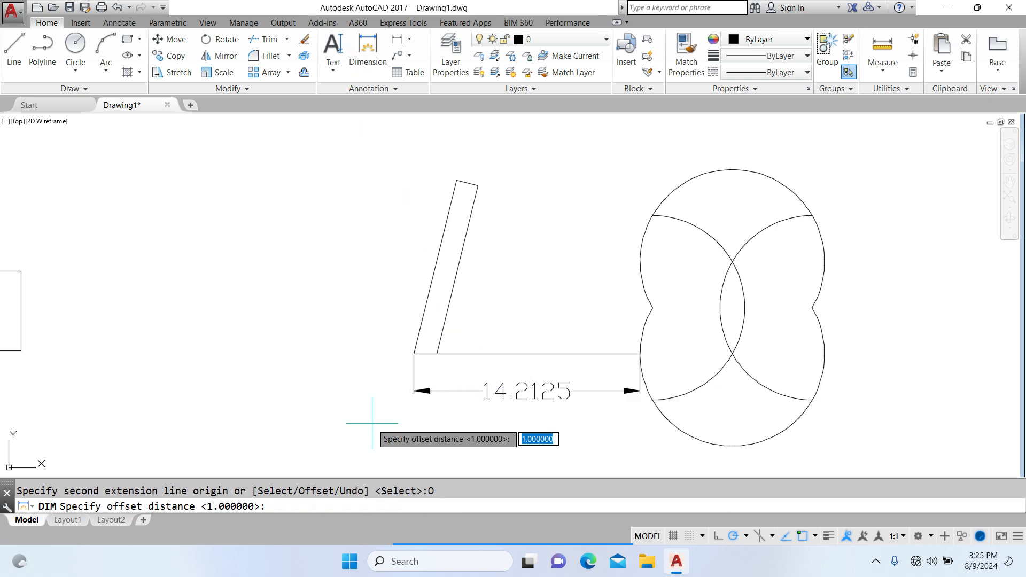
{"action": "key", "text": "Return"}
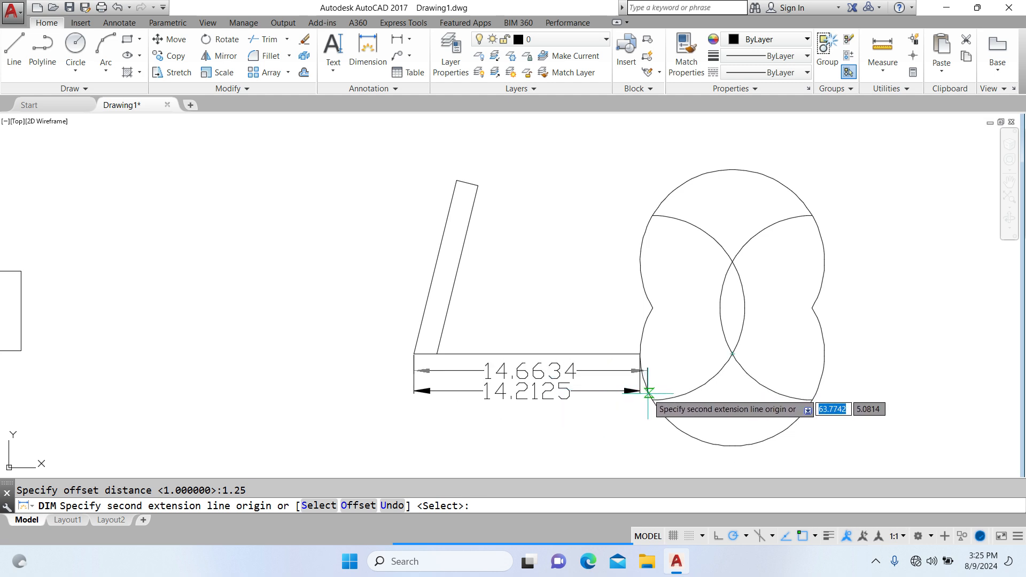
Place two baseline dimensions from the slanted bar's lower-left corner to the horizontal line's end at the figure-eight outline.
{"action": "left_click", "coordinate": [640, 354]}
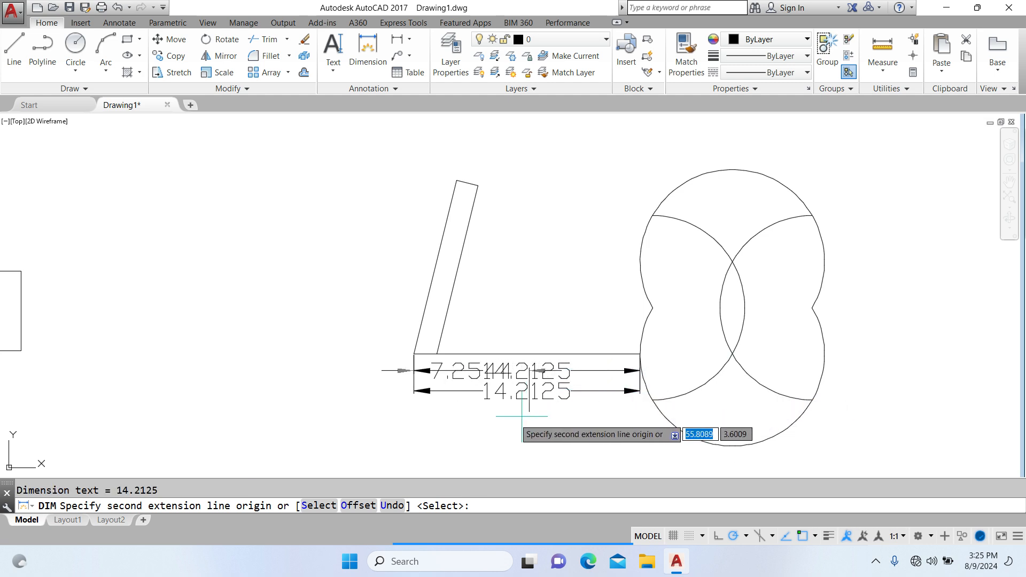
{"action": "left_click", "coordinate": [641, 354]}
{"action": "key", "text": "Escape"}
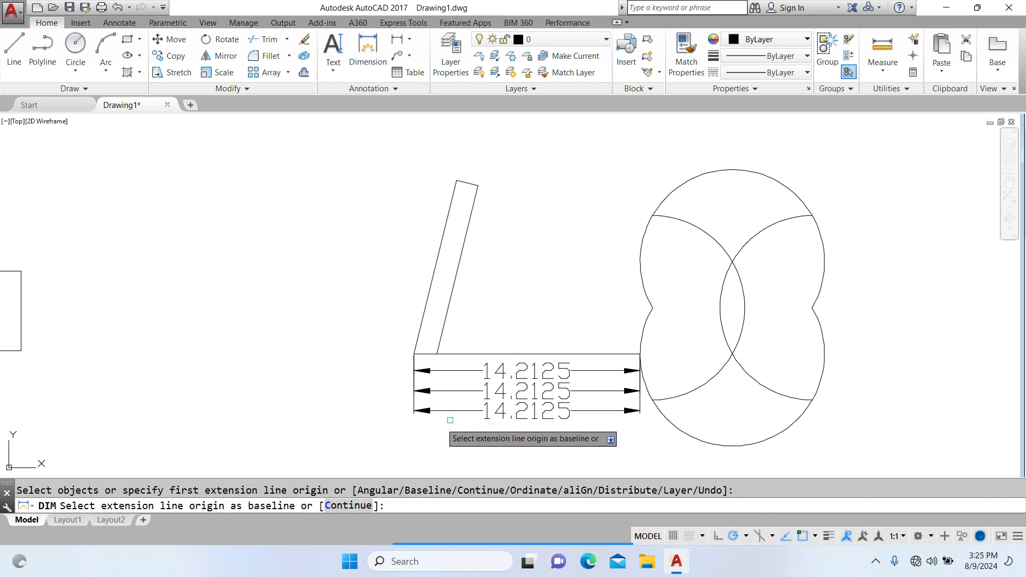
{"action": "key", "text": "Escape"}
{"action": "scroll", "coordinate": [511, 396], "scroll_direction": "up", "scroll_amount": 2}
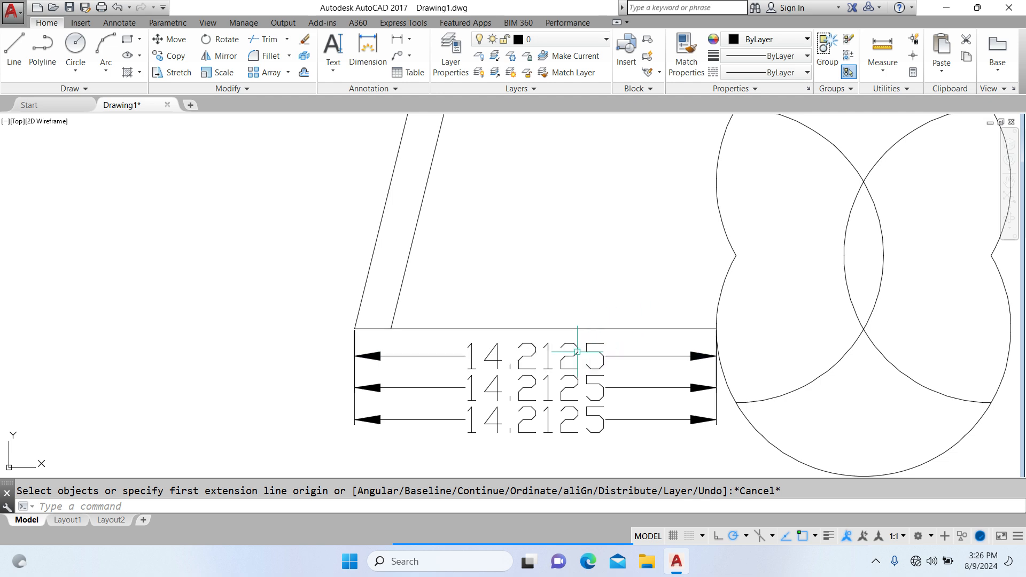
Try the Continue option of the Dimension command beside the stacked dimensions and cancel it.
{"action": "left_click", "coordinate": [358, 22]}
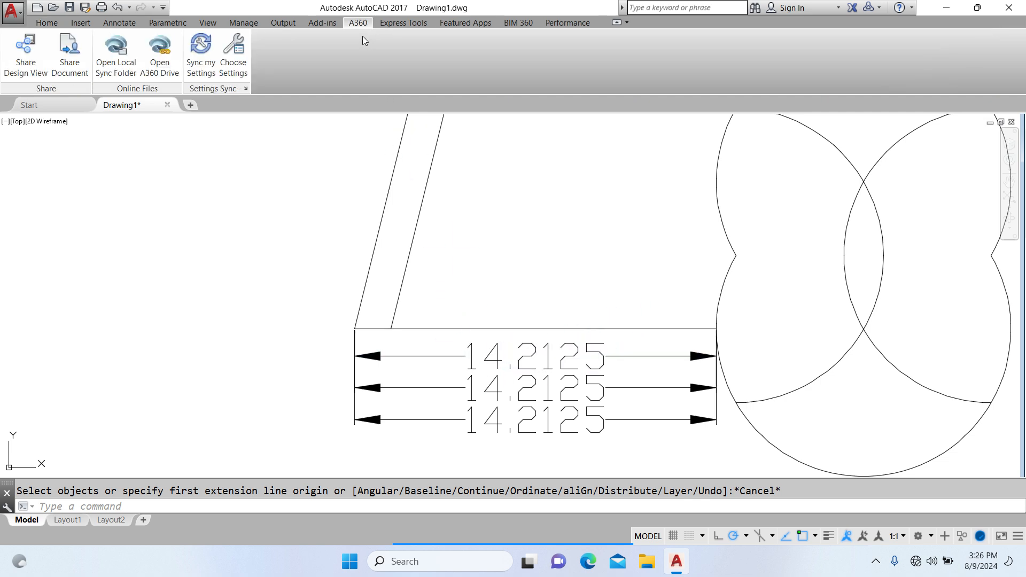
{"action": "left_click", "coordinate": [33, 24]}
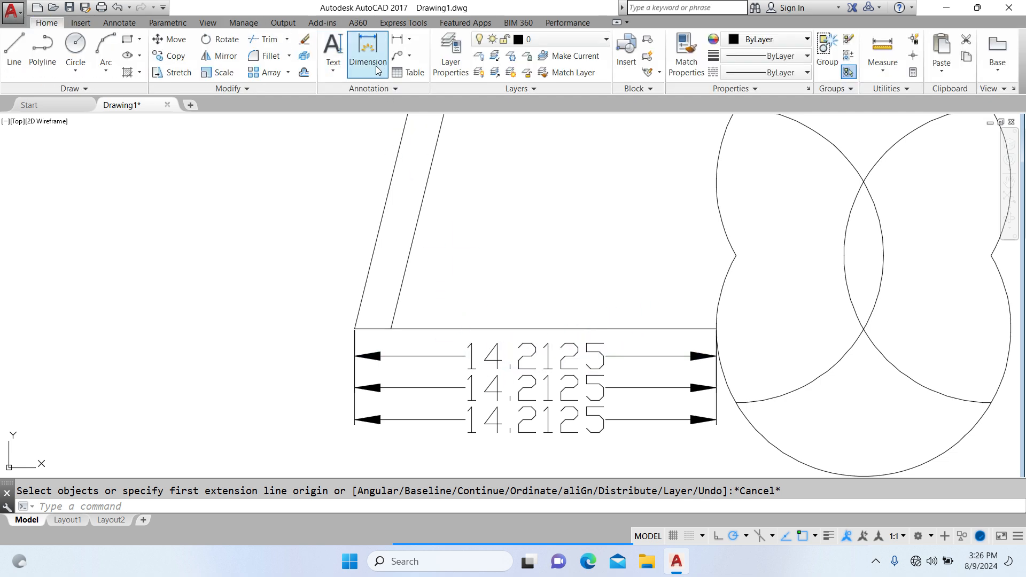
{"action": "left_click", "coordinate": [367, 51]}
{"action": "left_click", "coordinate": [448, 490]}
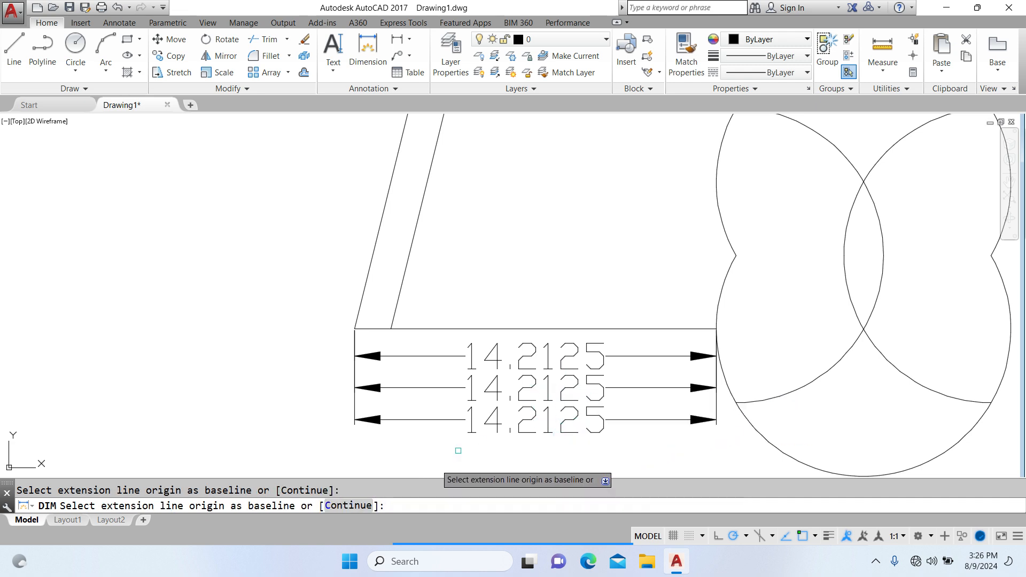
{"action": "left_click", "coordinate": [336, 506]}
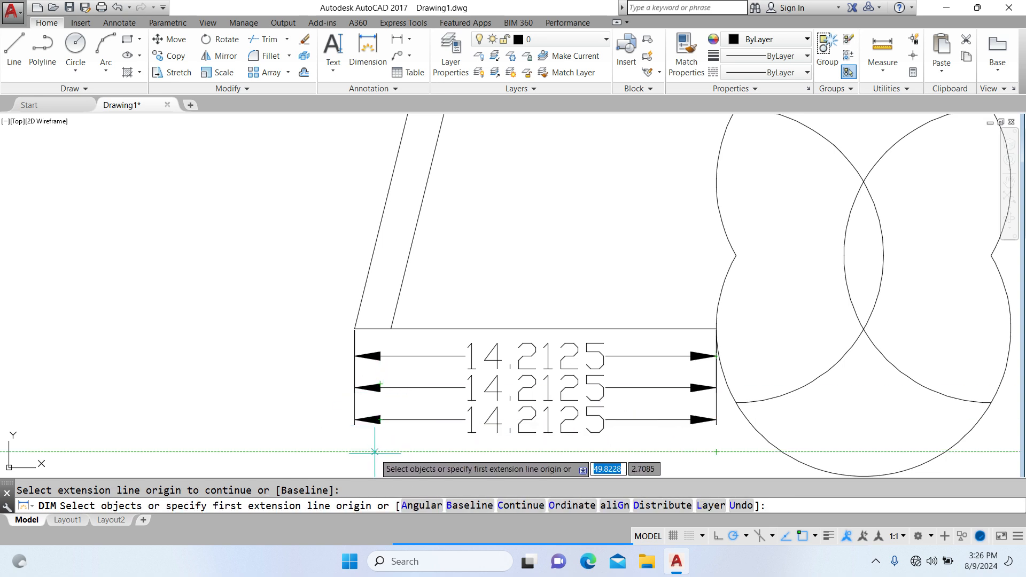
{"action": "key", "text": "Escape"}
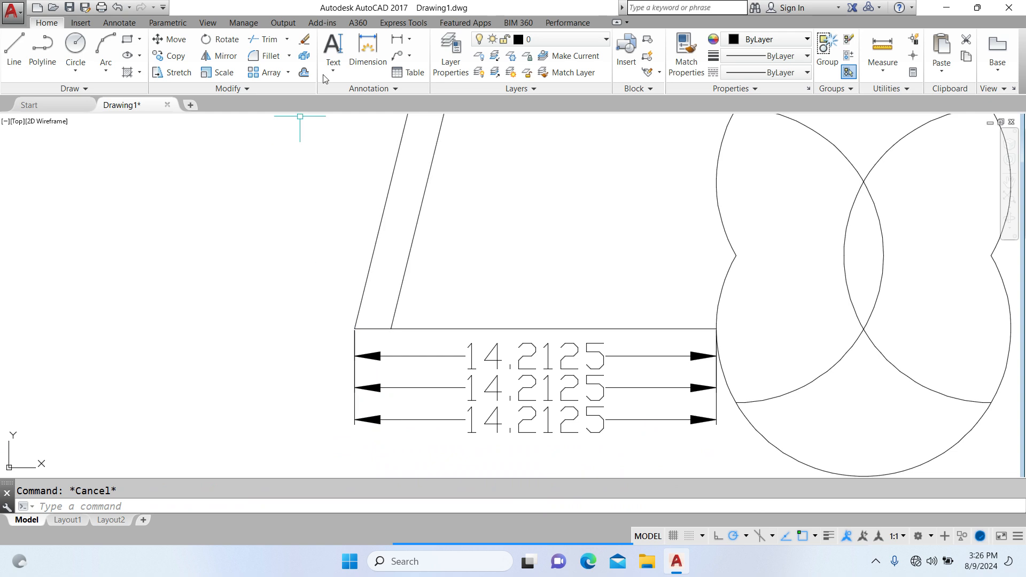
Add a baseline dimension about 5.25 long from the middle stacked dimension to a point on the horizontal line, and end the command.
{"action": "left_click", "coordinate": [368, 51]}
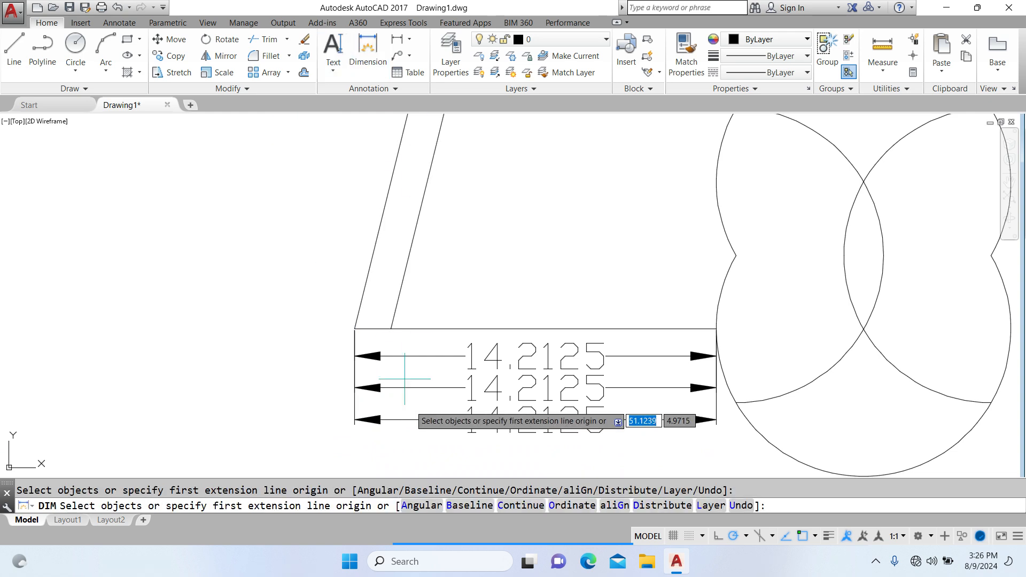
{"action": "left_click", "coordinate": [461, 506]}
{"action": "left_click", "coordinate": [415, 386]}
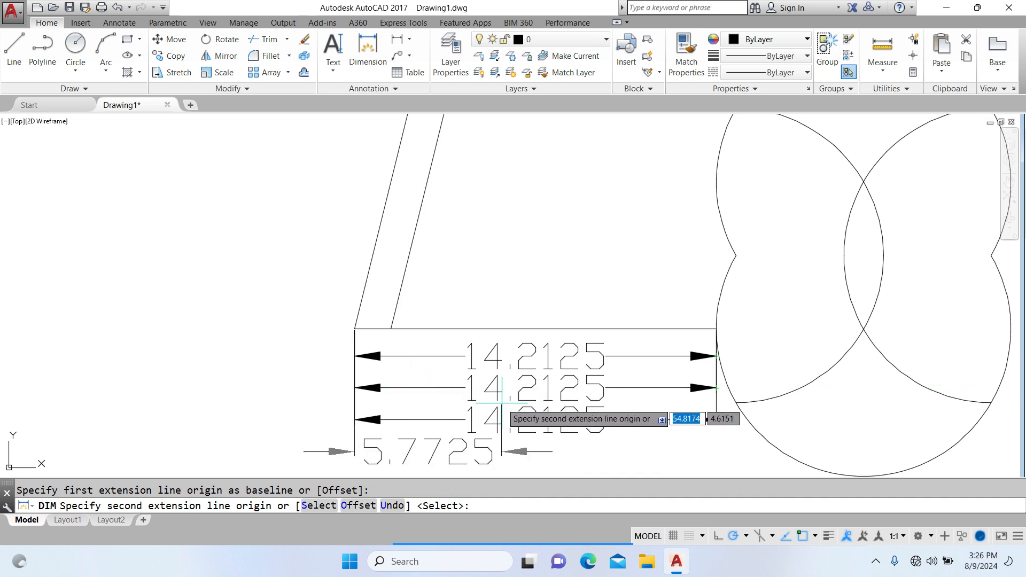
{"action": "left_click", "coordinate": [486, 332]}
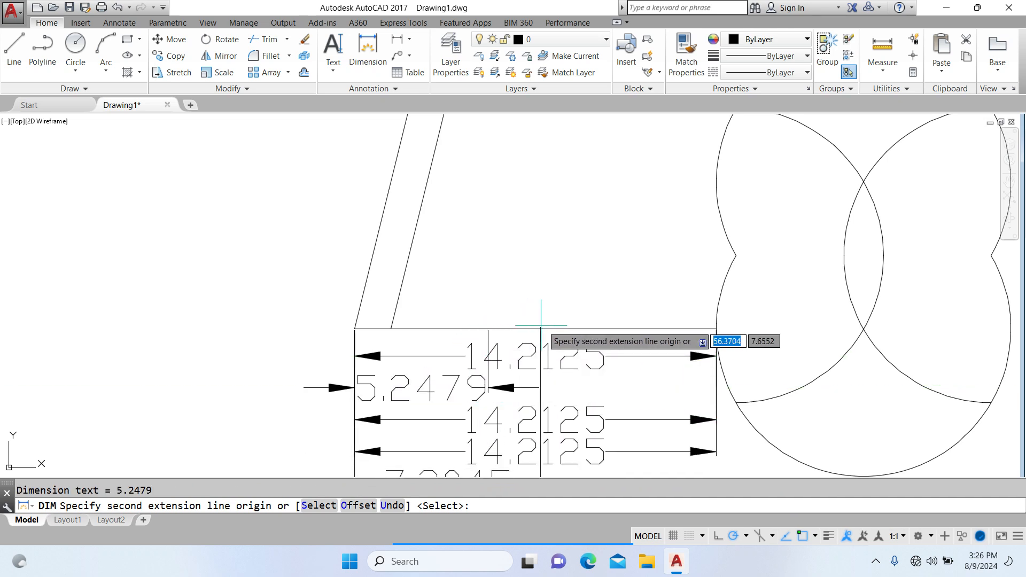
{"action": "key", "text": "Escape"}
{"action": "key", "text": "Return"}
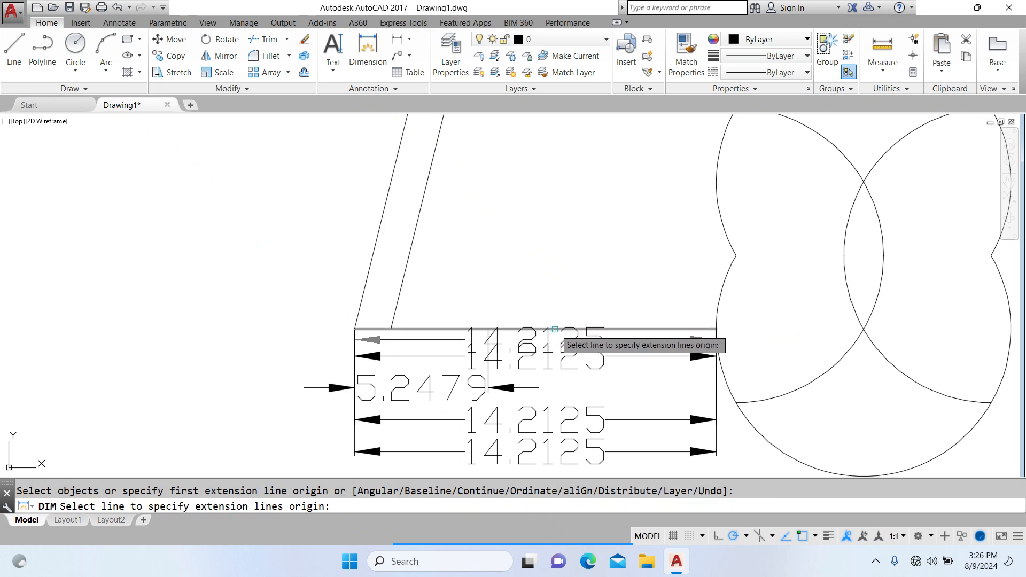
{"action": "key", "text": "Escape"}
{"action": "key", "text": "Escape"}
Place a horizontal linear dimension about 54.64 long between two free points in the empty area beside the figure-eight shape.
{"action": "scroll", "coordinate": [462, 303], "scroll_direction": "down", "scroll_amount": 8}
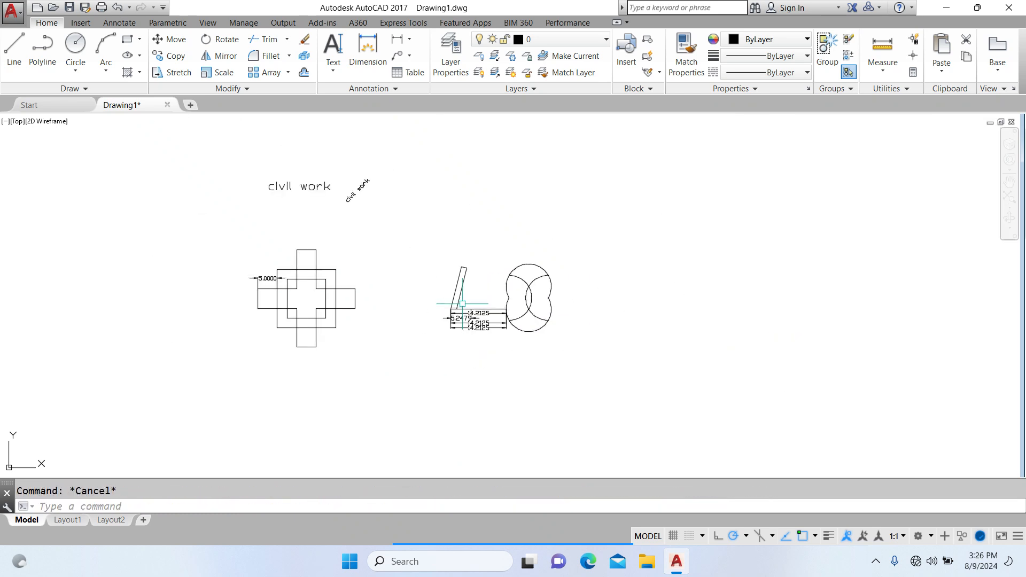
{"action": "mouse_move", "coordinate": [533, 337]}
{"action": "middle_mouse_down"}
{"action": "mouse_move", "coordinate": [443, 323]}
{"action": "mouse_move", "coordinate": [217, 340]}
{"action": "middle_mouse_up"}
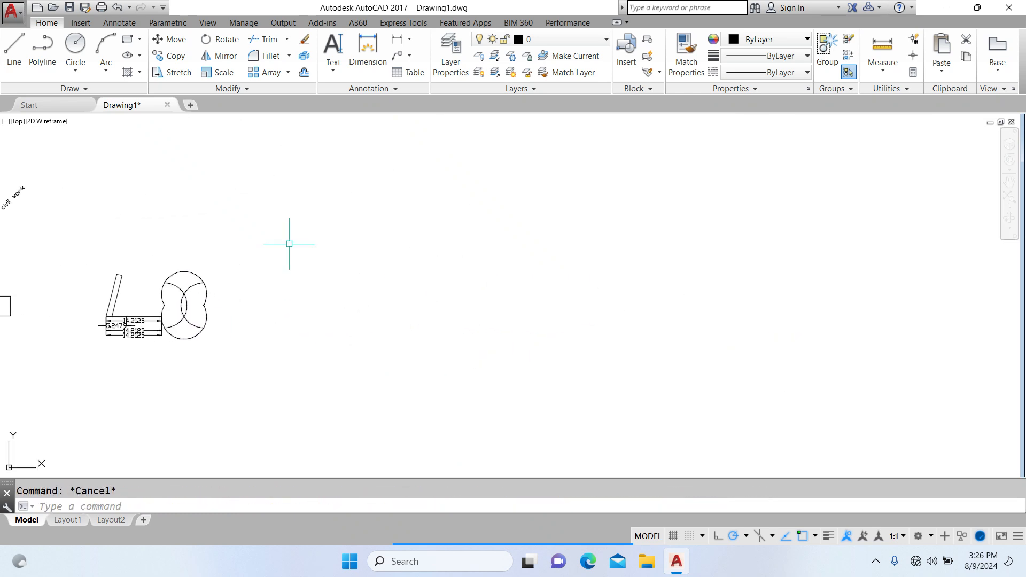
{"action": "left_click", "coordinate": [368, 49]}
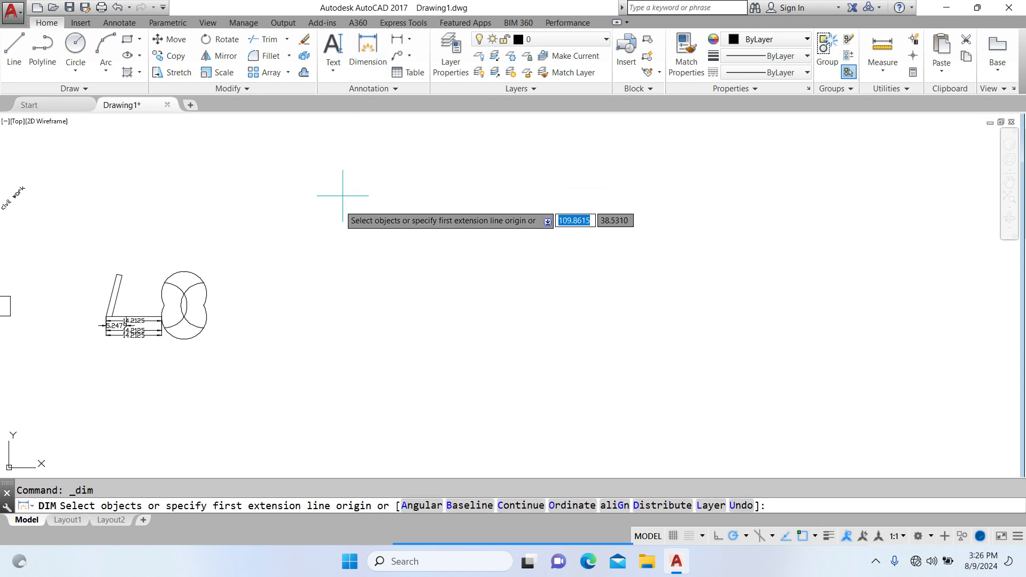
{"action": "left_click", "coordinate": [313, 278]}
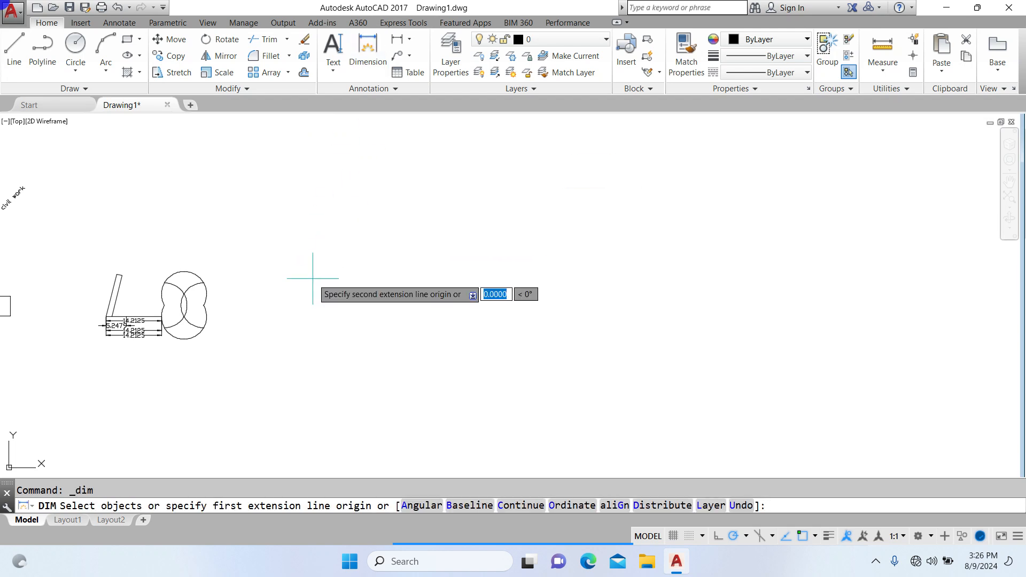
{"action": "left_click", "coordinate": [526, 278]}
{"action": "left_click", "coordinate": [427, 263]}
{"action": "scroll", "coordinate": [389, 256], "scroll_direction": "up", "scroll_amount": 2}
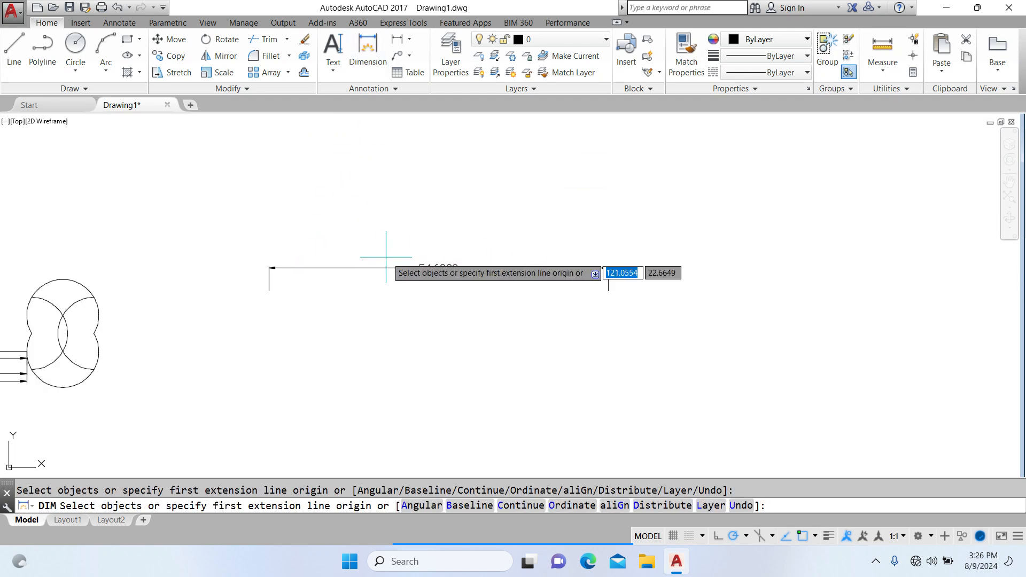
Try a baseline dimension from the free-standing 54.64 dimension with an offset picked between two points, and cancel it.
{"action": "left_click", "coordinate": [367, 49]}
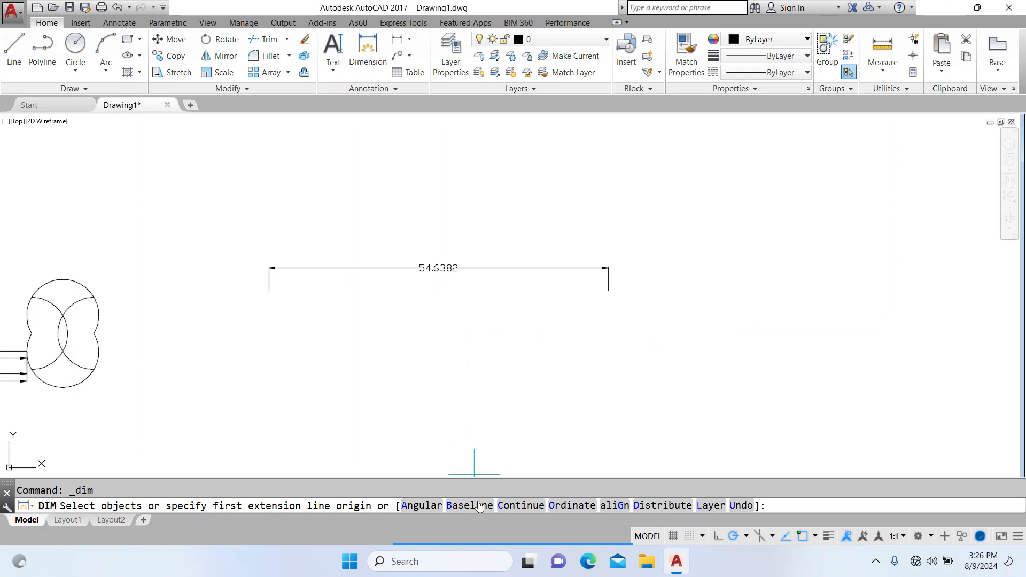
{"action": "left_click", "coordinate": [470, 506]}
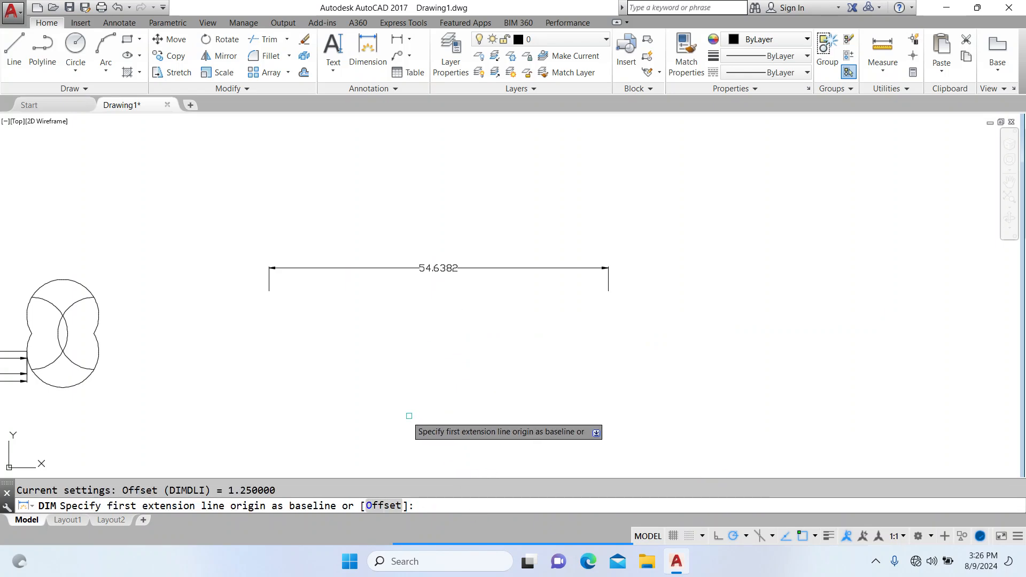
{"action": "left_click", "coordinate": [381, 510]}
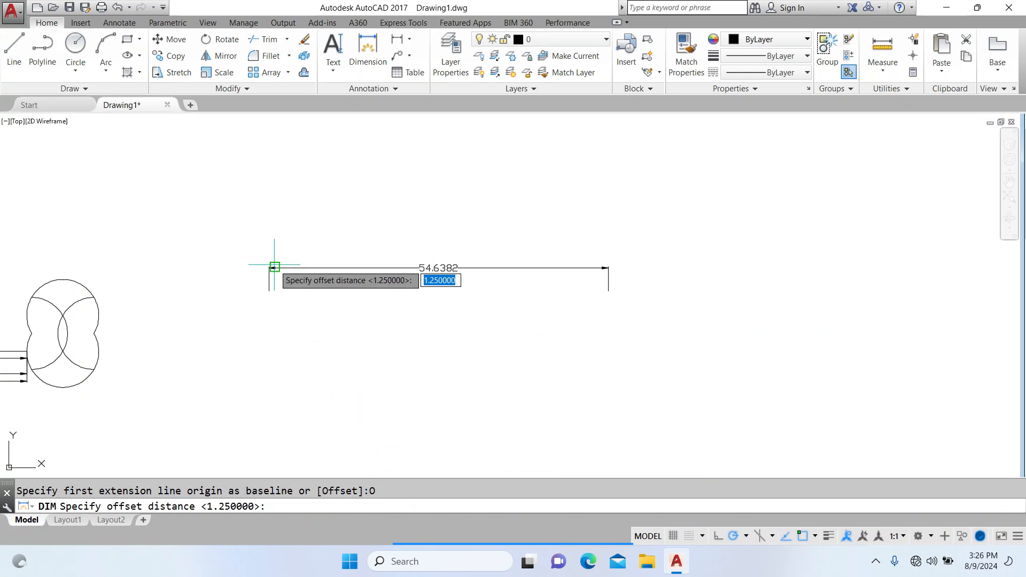
{"action": "left_click", "coordinate": [269, 295]}
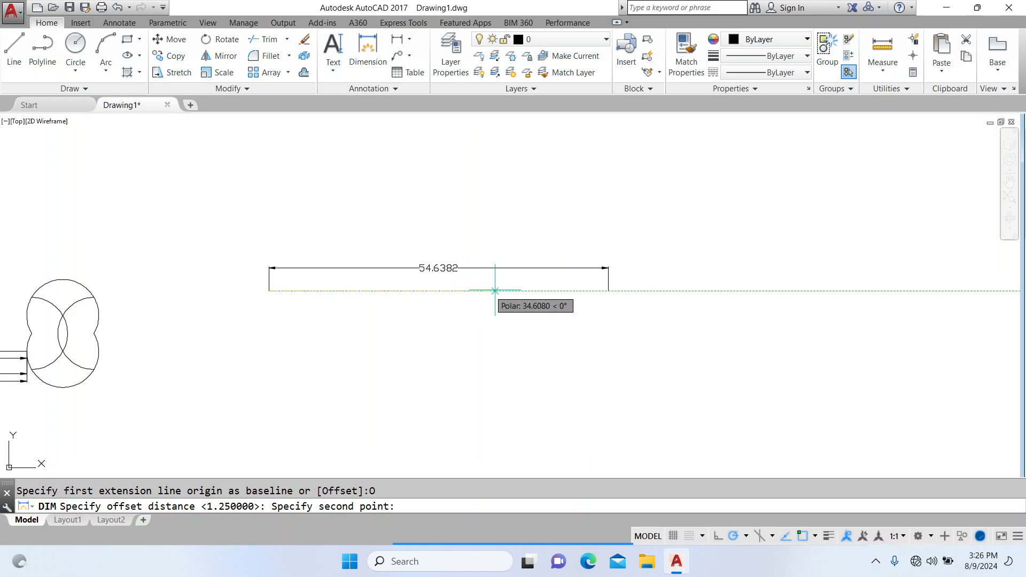
{"action": "left_click", "coordinate": [404, 291]}
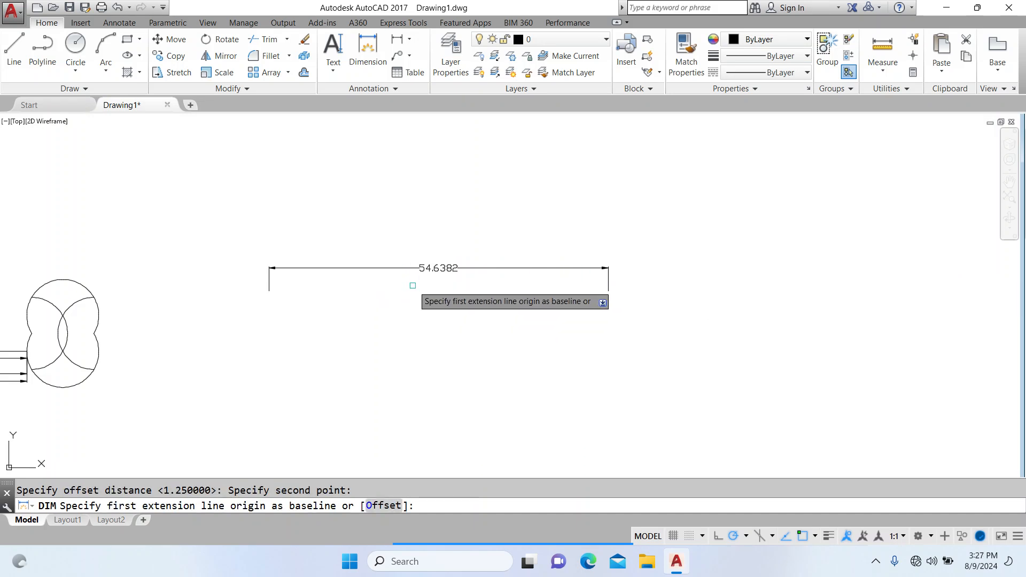
{"action": "left_click", "coordinate": [411, 268]}
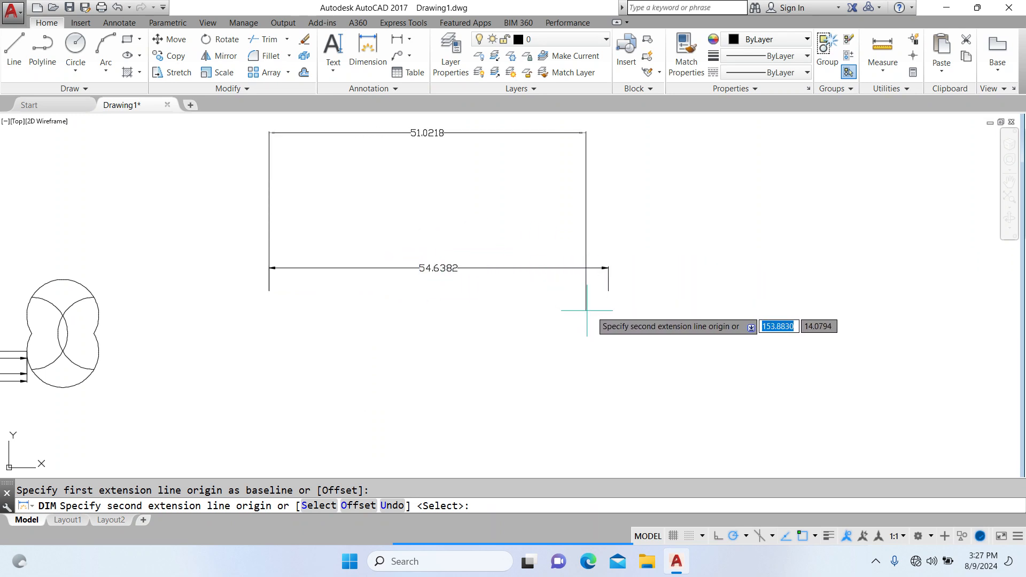
{"action": "key", "text": "Escape"}
{"action": "key", "text": "Escape"}
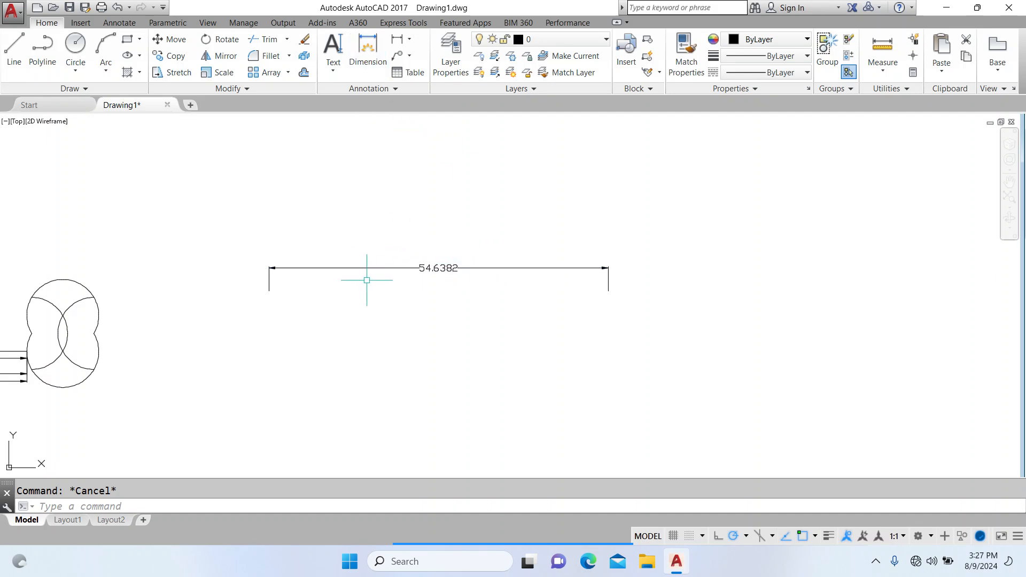
Start a baseline dimension from the left end of the free-standing 54.64 dimension and set the offset distance to 1.25.
{"action": "left_click", "coordinate": [369, 51]}
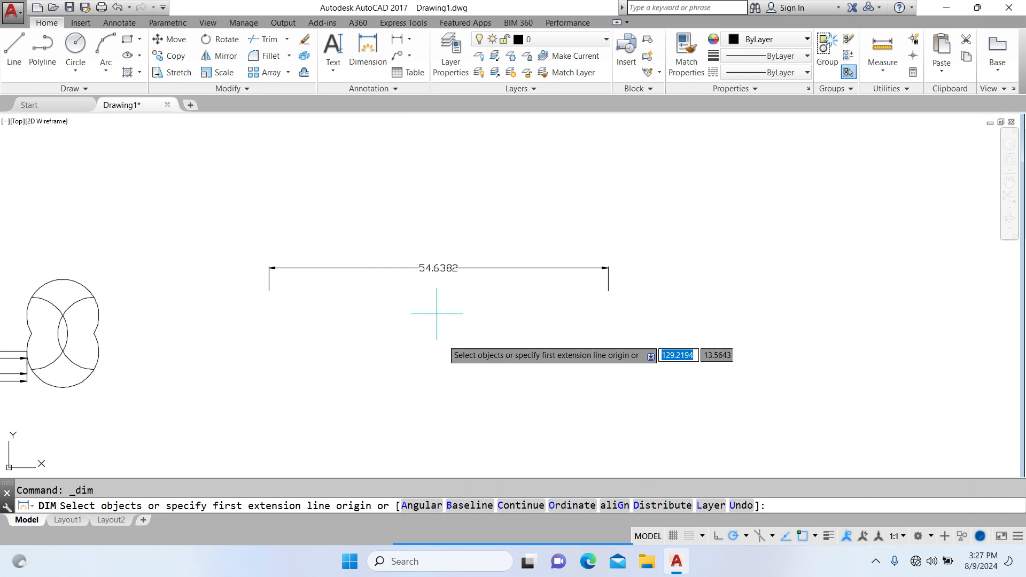
{"action": "left_click", "coordinate": [465, 505]}
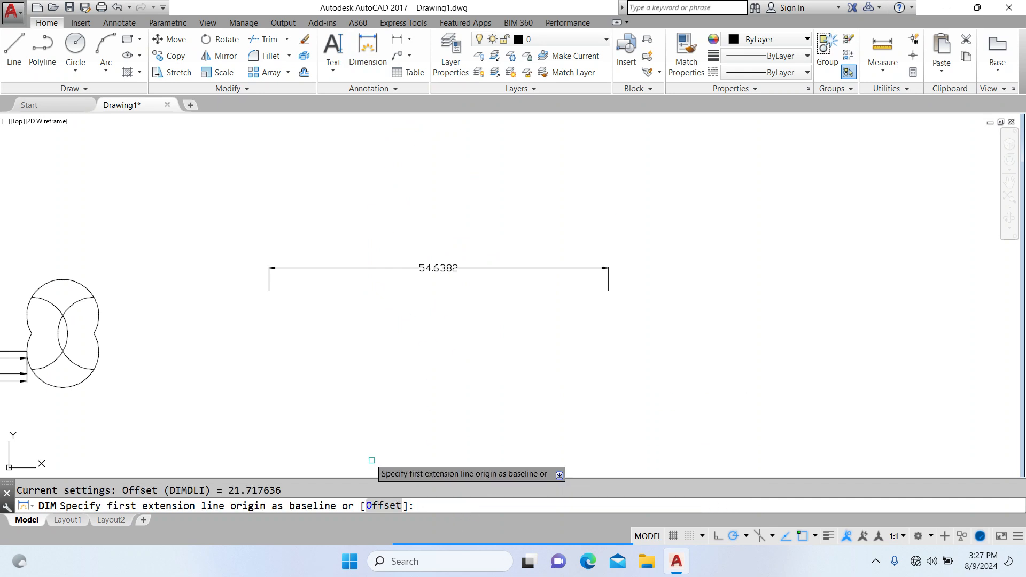
{"action": "left_click", "coordinate": [360, 268]}
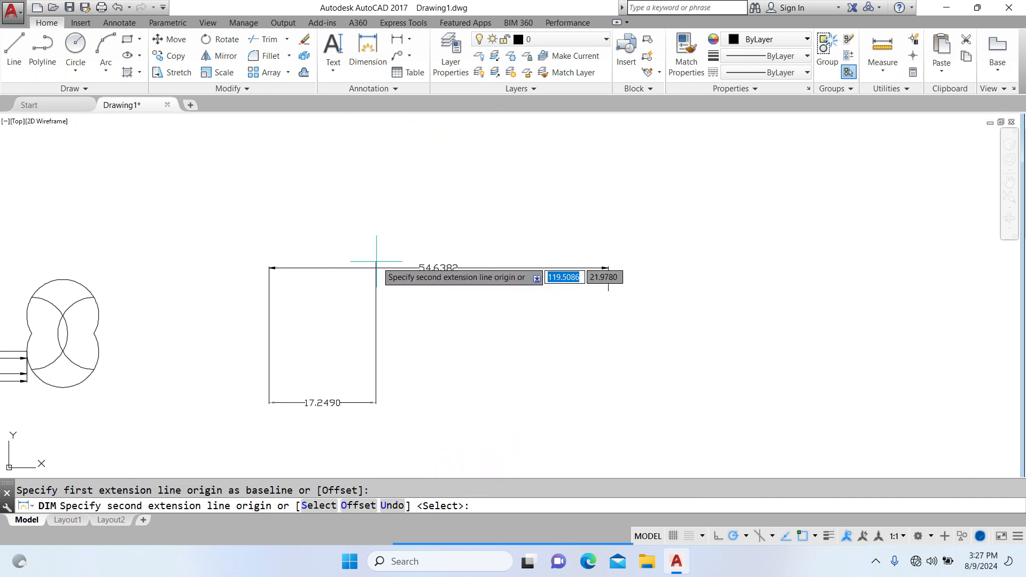
{"action": "left_click", "coordinate": [354, 506]}
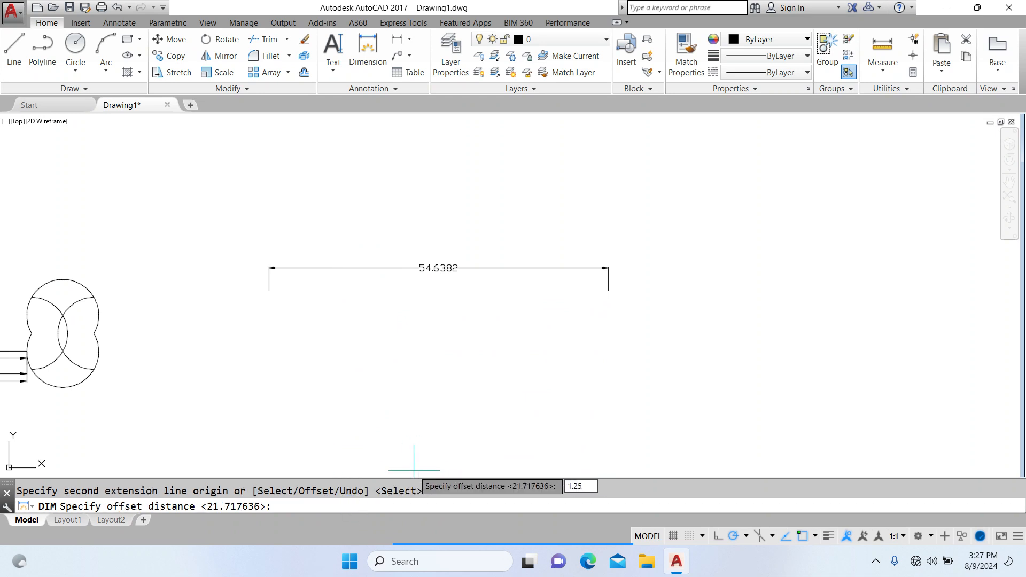
{"action": "key", "text": "Return"}
Place three baseline dimensions about 20.78, 37.95 and 49.27 long to free points along the 54.64 dimension, and end the command.
{"action": "scroll", "coordinate": [406, 279], "scroll_direction": "up", "scroll_amount": 3}
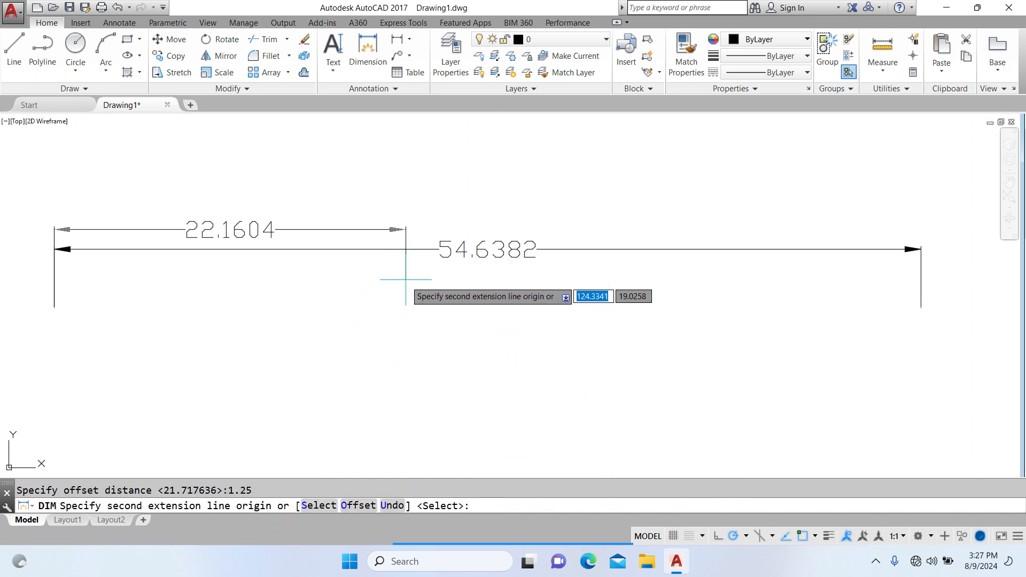
{"action": "left_click", "coordinate": [384, 309]}
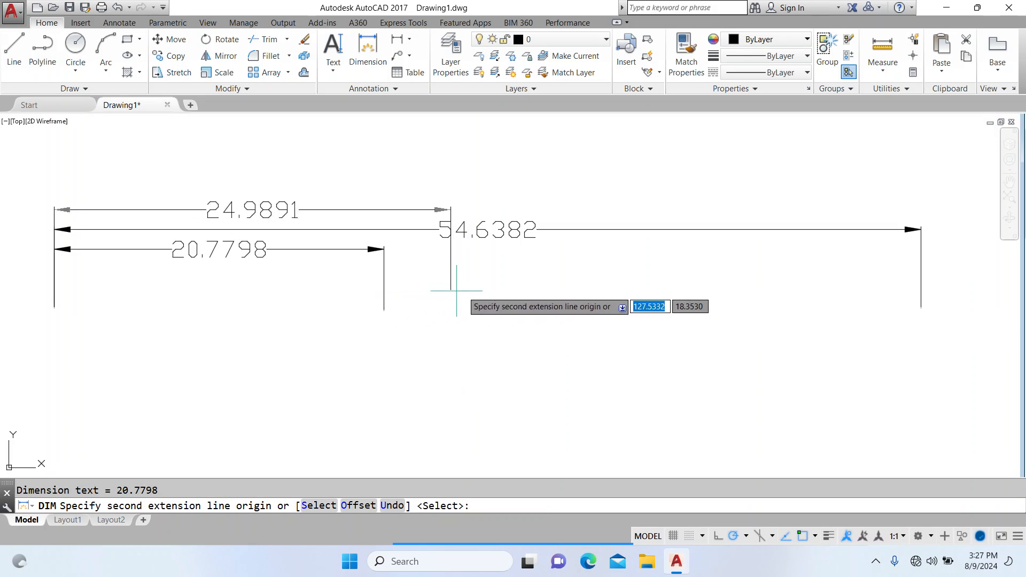
{"action": "left_click", "coordinate": [656, 324]}
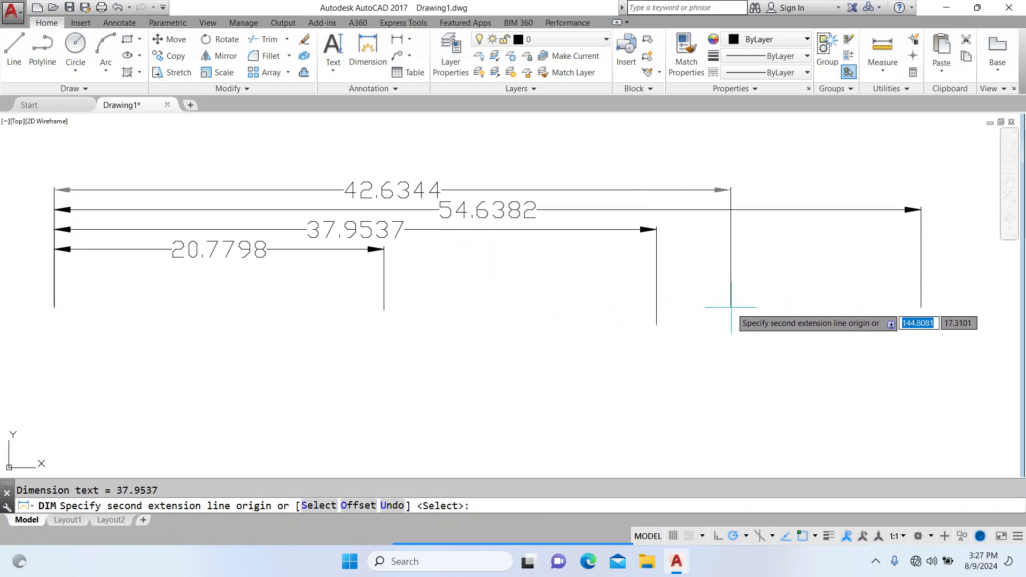
{"action": "left_click", "coordinate": [836, 321]}
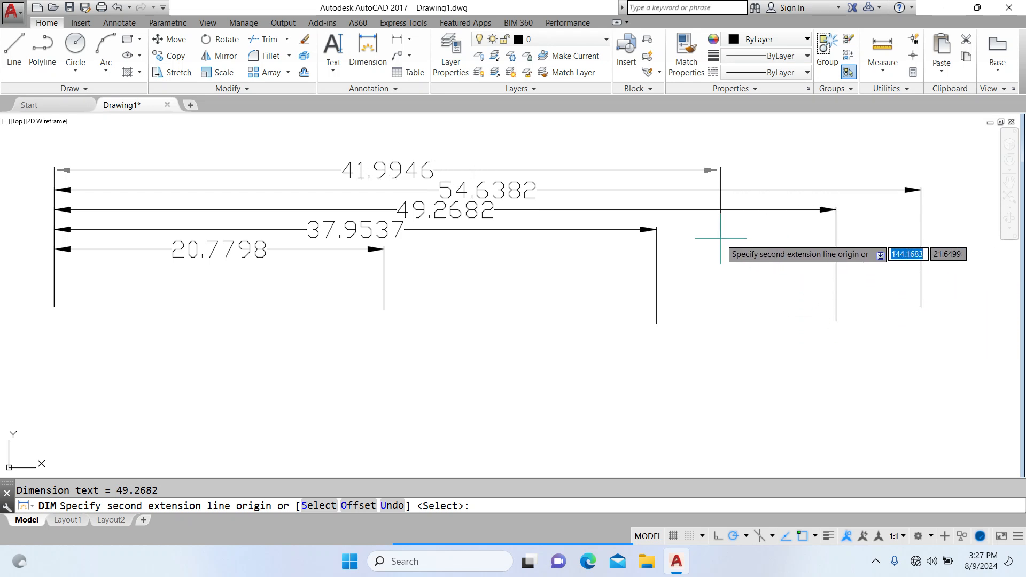
{"action": "key", "text": "Escape"}
{"action": "key", "text": "Escape"}
{"action": "scroll", "coordinate": [259, 262], "scroll_direction": "down", "scroll_amount": 2}
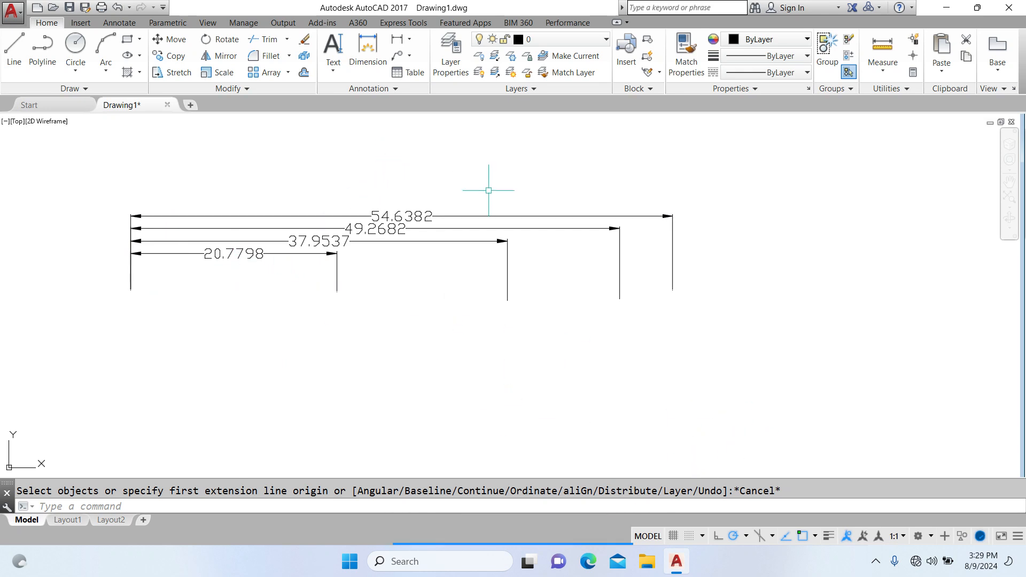
Continue from the left end of the 54.64 dimension with a dimension about 118.33 long, handling overlapping dimensions with None.
{"action": "left_click", "coordinate": [377, 63]}
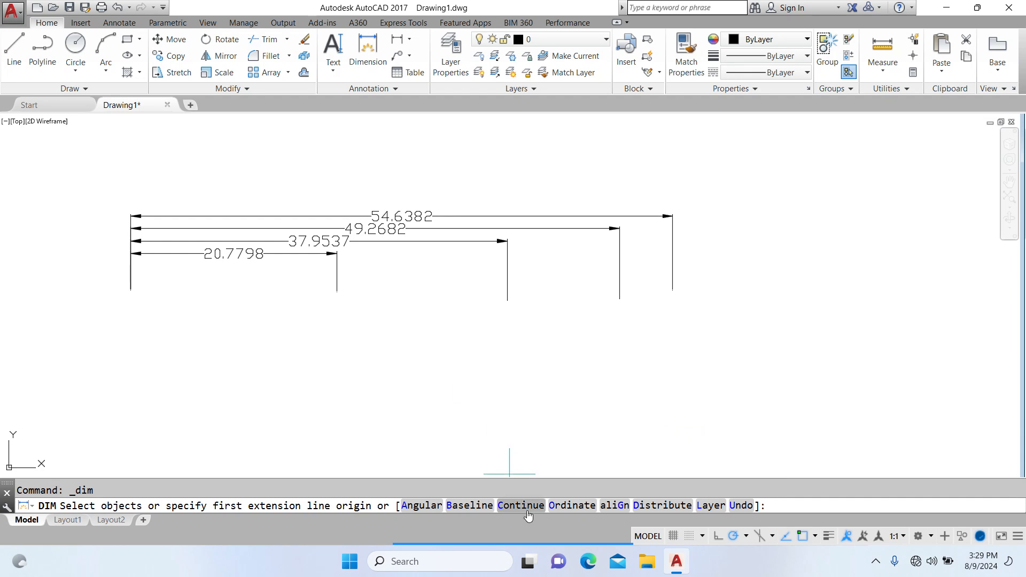
{"action": "left_click", "coordinate": [521, 505]}
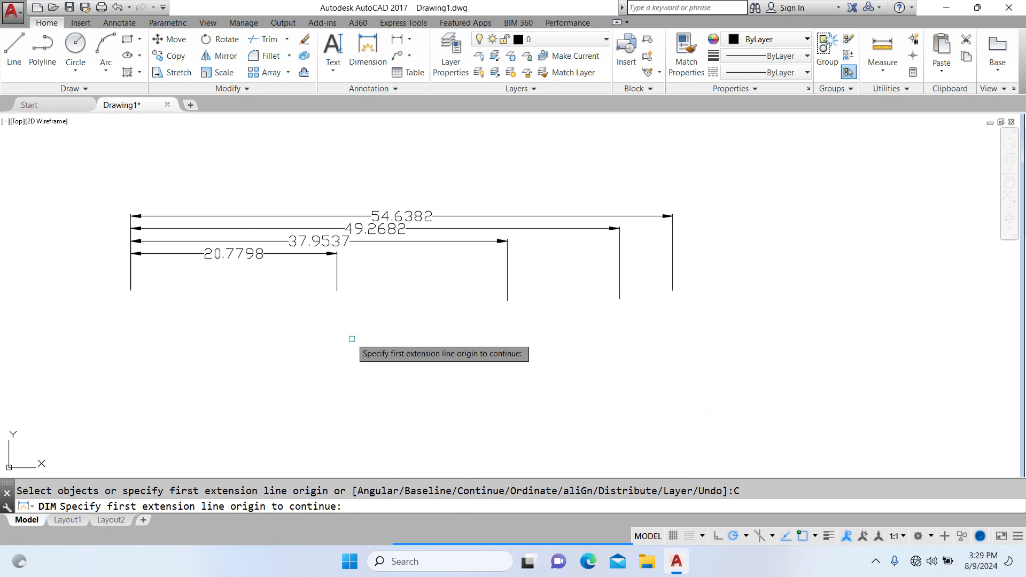
{"action": "left_click", "coordinate": [440, 217]}
{"action": "scroll", "coordinate": [439, 216], "scroll_direction": "down", "scroll_amount": 4}
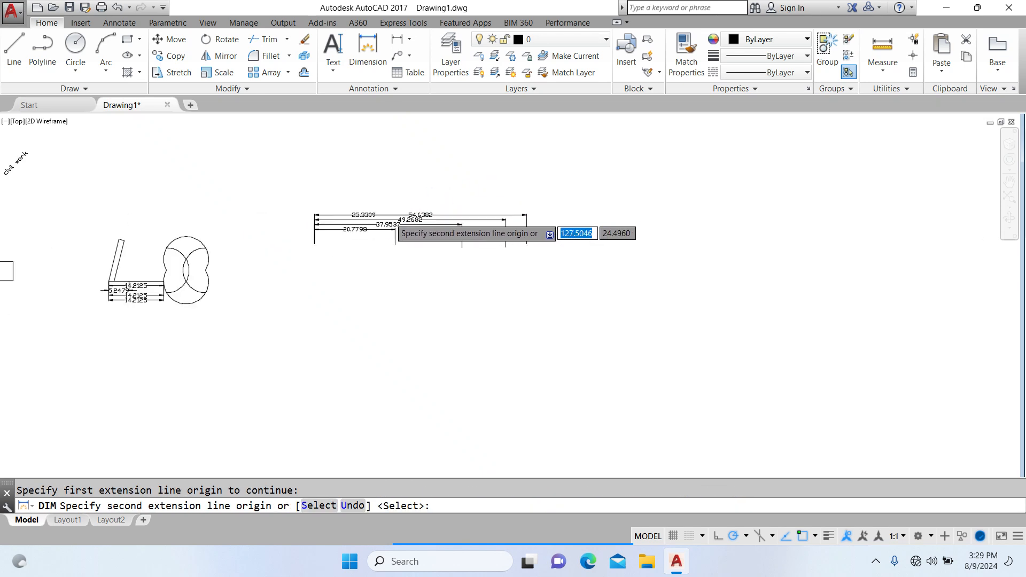
{"action": "scroll", "coordinate": [458, 207], "scroll_direction": "up", "scroll_amount": 4}
{"action": "scroll", "coordinate": [493, 239], "scroll_direction": "down", "scroll_amount": 4}
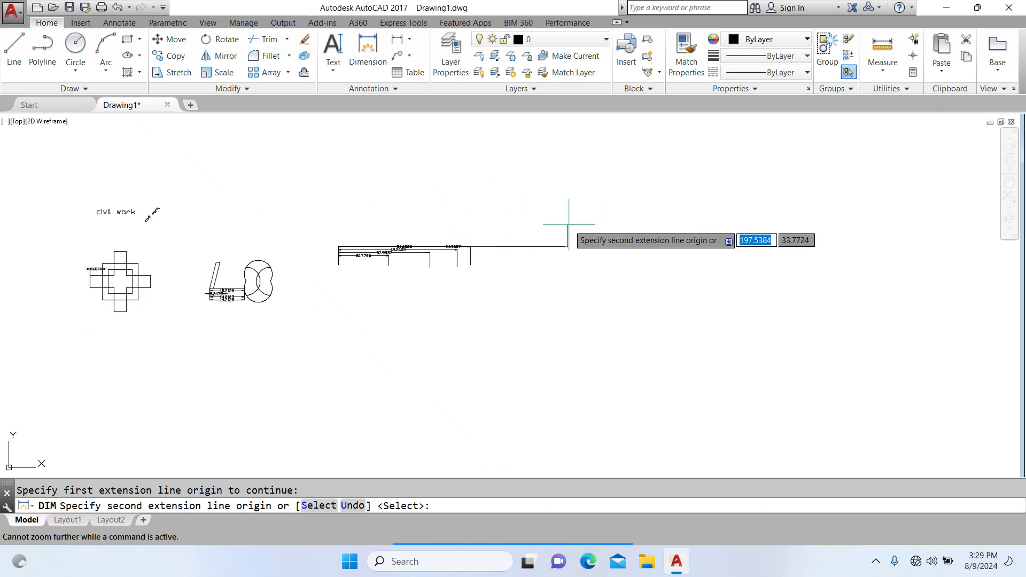
{"action": "scroll", "coordinate": [561, 218], "scroll_direction": "up", "scroll_amount": 6}
{"action": "scroll", "coordinate": [636, 250], "scroll_direction": "down", "scroll_amount": 2}
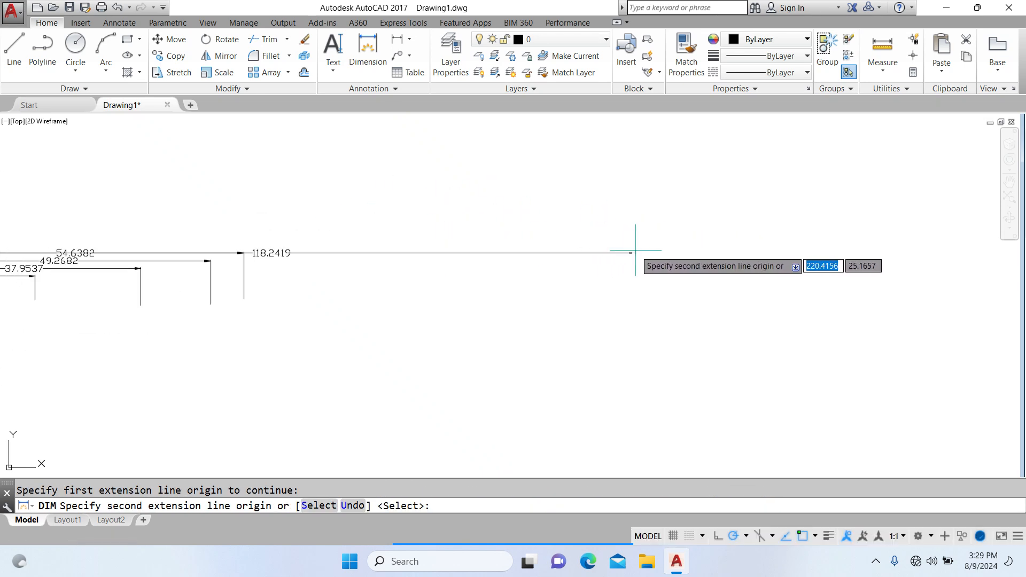
{"action": "left_click", "coordinate": [636, 250]}
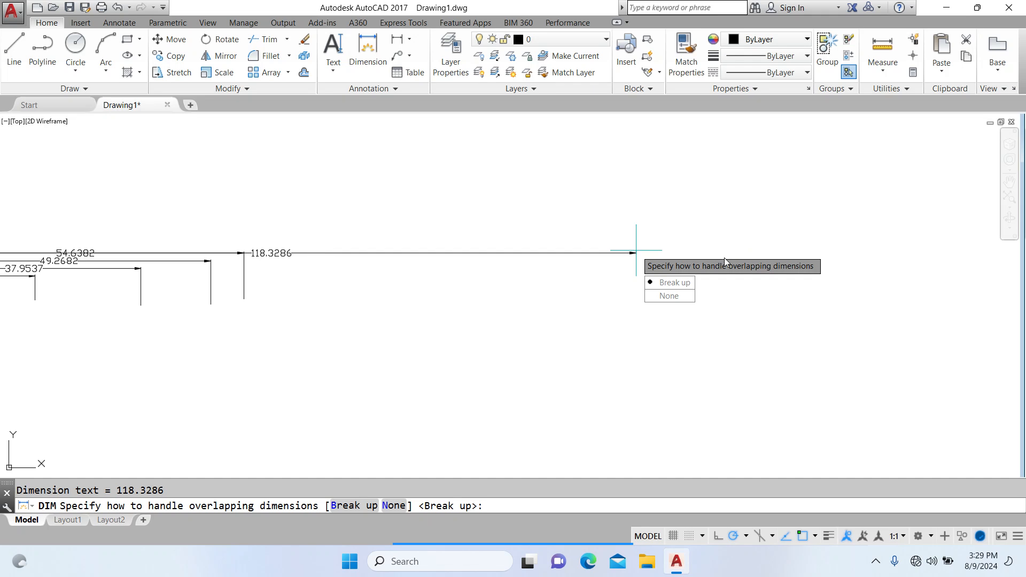
{"action": "left_click", "coordinate": [687, 295]}
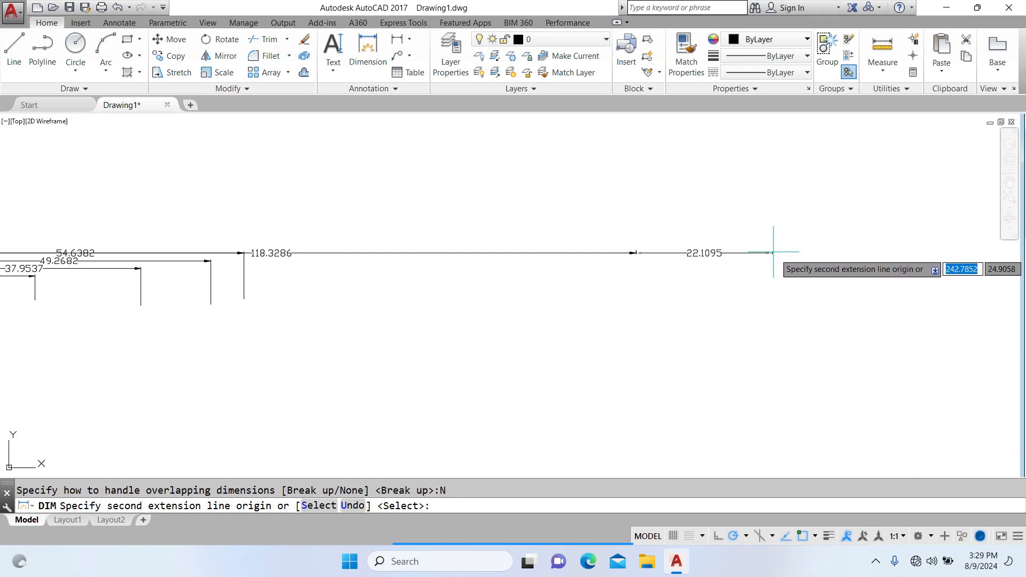
Extend the chain with four continued dimensions about 23.24, 32.16, 32.14 and 11.51 long, and end the command.
{"action": "left_click", "coordinate": [779, 252]}
{"action": "middle_click_drag", "start_coordinate": [674, 251], "coordinate": [464, 276]}
{"action": "scroll", "coordinate": [781, 248], "scroll_direction": "up", "scroll_amount": 3}
{"action": "left_click", "coordinate": [745, 314]}
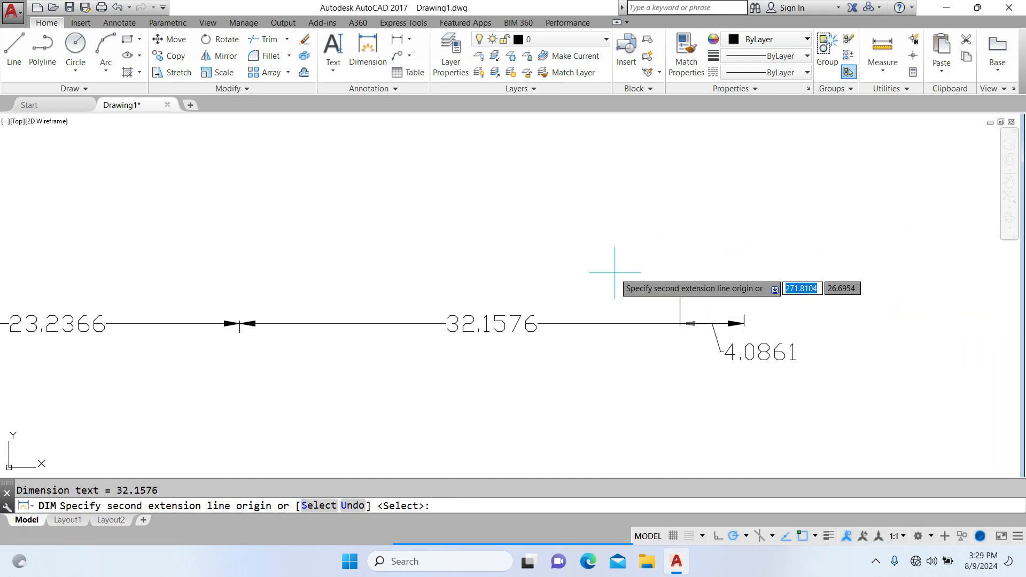
{"action": "scroll", "coordinate": [513, 253], "scroll_direction": "down", "scroll_amount": 4}
{"action": "scroll", "coordinate": [668, 263], "scroll_direction": "up", "scroll_amount": 4}
{"action": "left_click", "coordinate": [717, 275]}
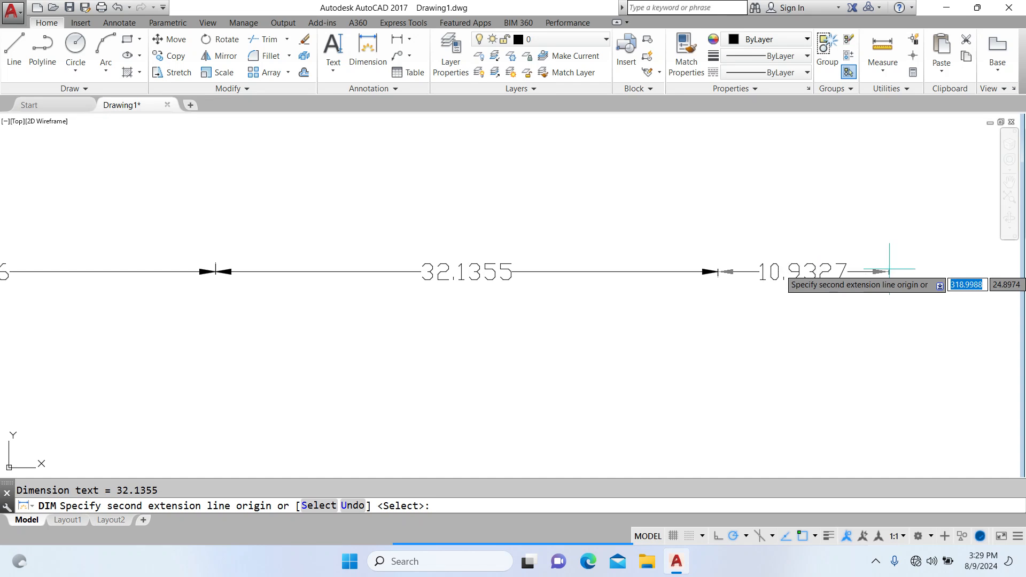
{"action": "left_click", "coordinate": [776, 241]}
{"action": "scroll", "coordinate": [732, 232], "scroll_direction": "down", "scroll_amount": 4}
{"action": "key", "text": "Escape"}
{"action": "key", "text": "Escape"}
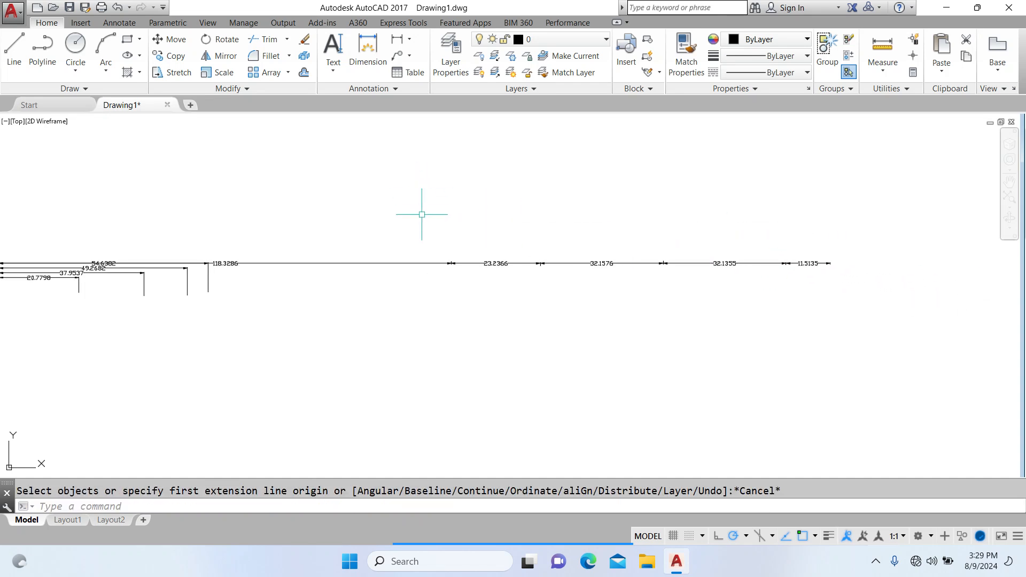
Draw a straight horizontal polyline of four segments in the empty area above the dimension chain.
{"action": "middle_click_drag", "start_coordinate": [422, 211], "coordinate": [440, 335]}
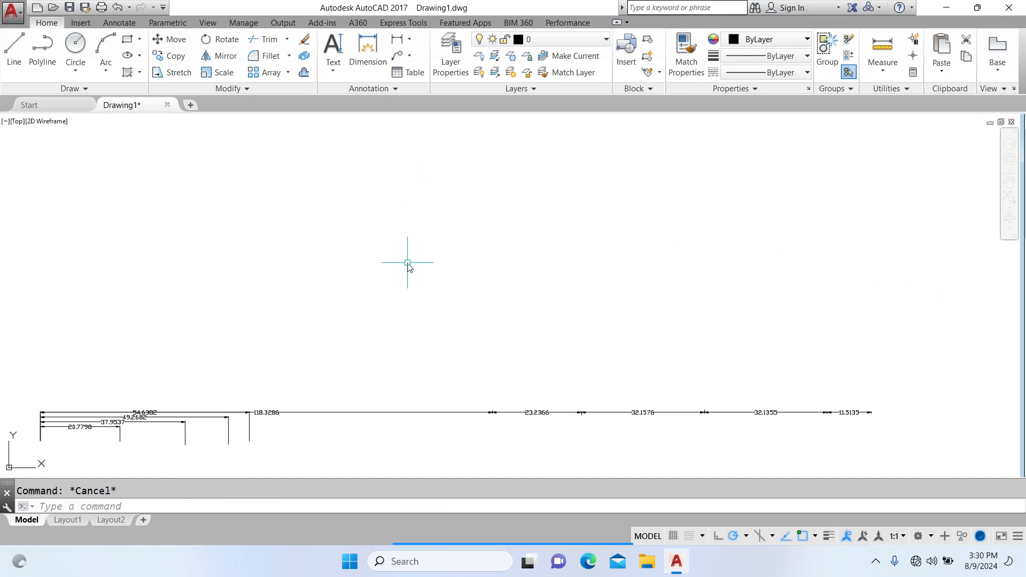
{"action": "type", "text": "pl"}
{"action": "key", "text": "Return"}
{"action": "left_click", "coordinate": [316, 272]}
{"action": "left_click", "coordinate": [393, 271]}
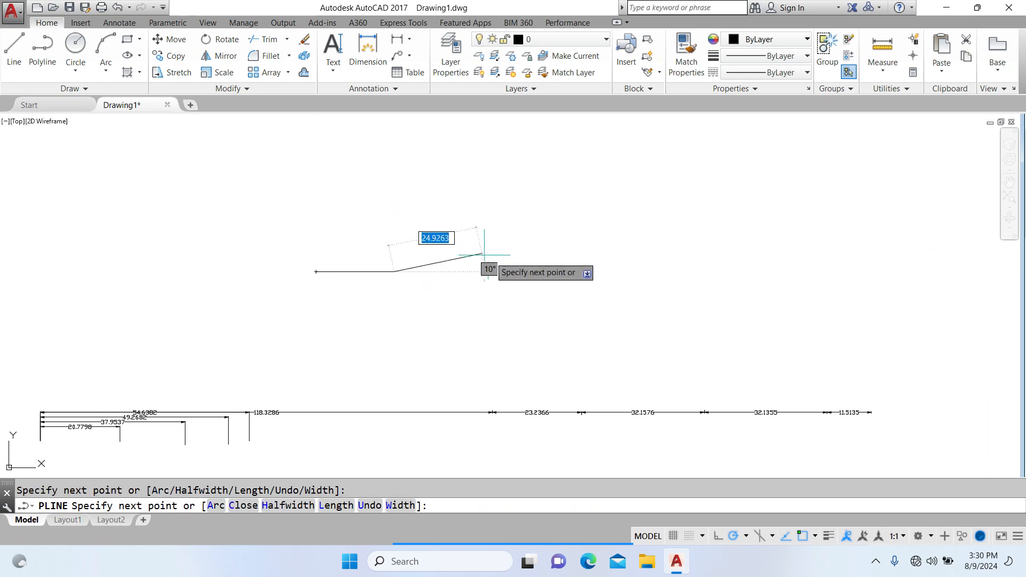
{"action": "left_click", "coordinate": [509, 272]}
{"action": "left_click", "coordinate": [609, 271]}
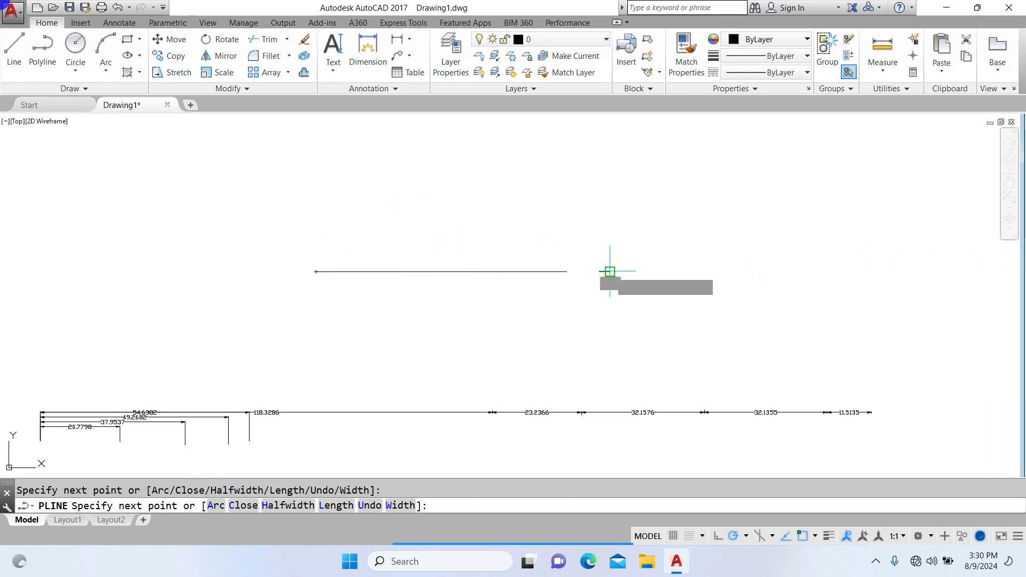
{"action": "left_click", "coordinate": [693, 272]}
{"action": "key", "text": "Return"}
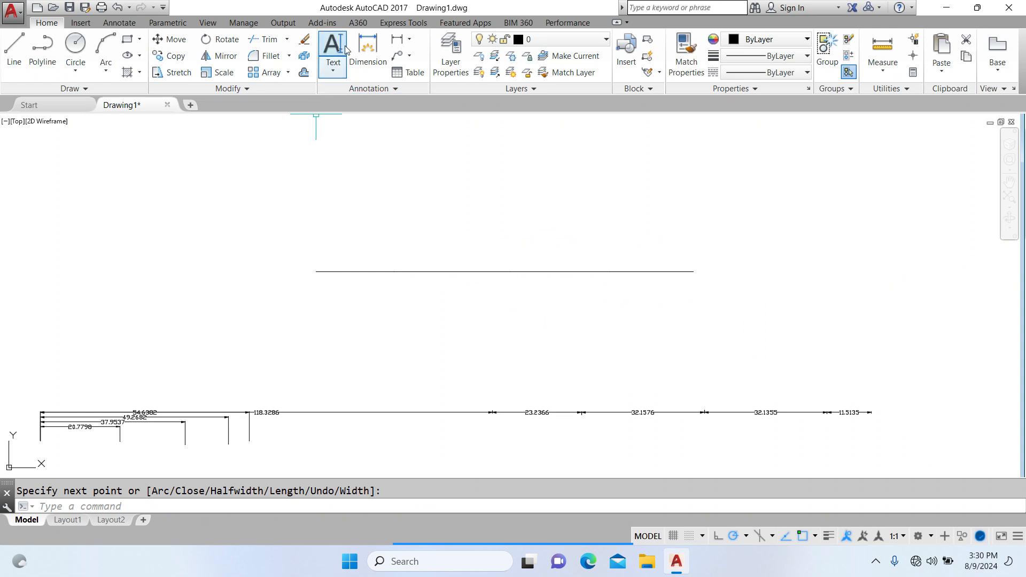
Try the Continue option of the Dimension command on the new polyline near its left end, and cancel it.
{"action": "left_click", "coordinate": [366, 48]}
{"action": "type", "text": "c"}
{"action": "key", "text": "Return"}
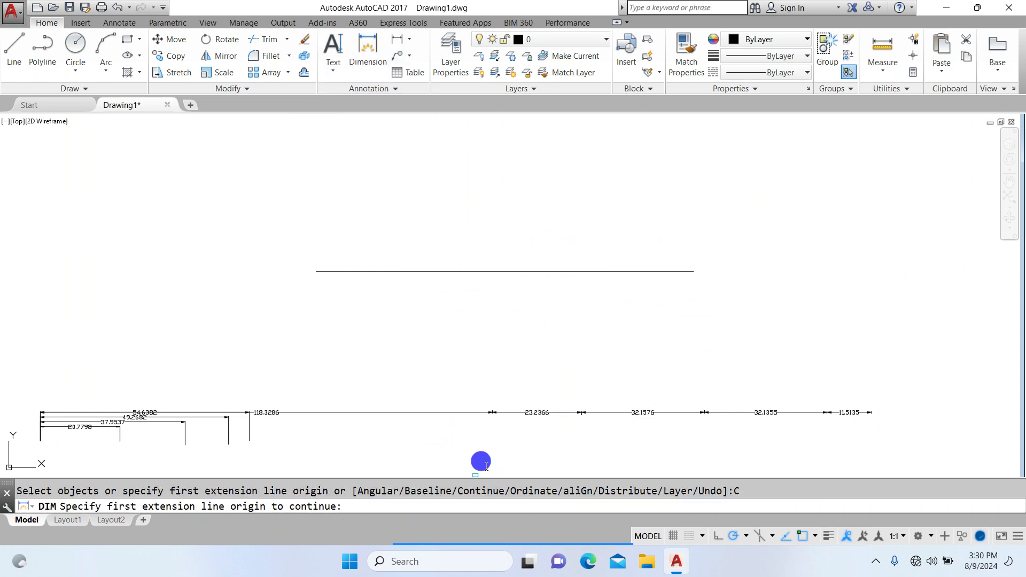
{"action": "left_click", "coordinate": [321, 271]}
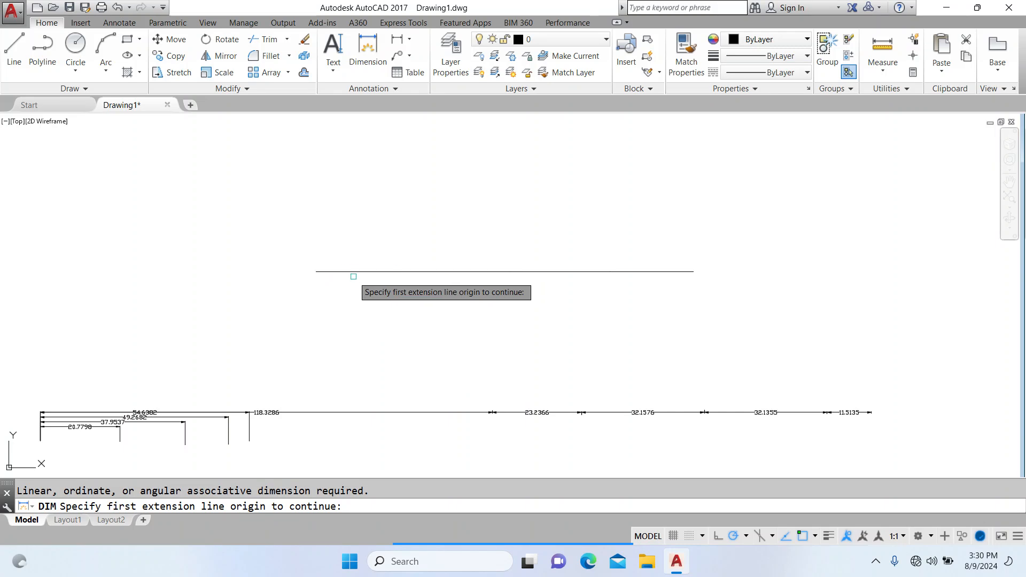
{"action": "key", "text": "Escape"}
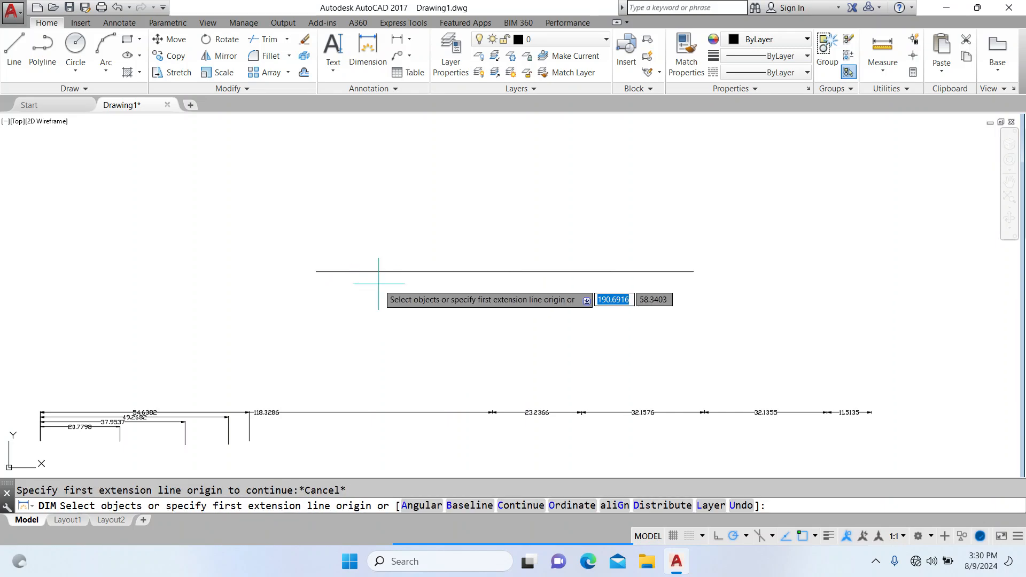
{"action": "key", "text": "Escape"}
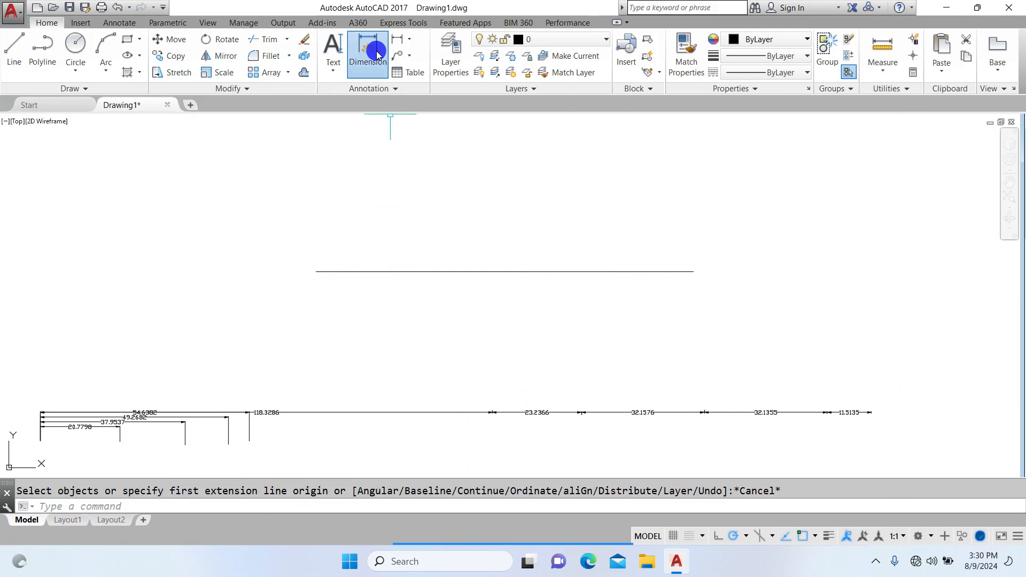
Dimension a stretch about 22.50 long from the left end of the new horizontal polyline, placing the dimension just below it.
{"action": "left_click", "coordinate": [377, 53]}
{"action": "left_click", "coordinate": [316, 271]}
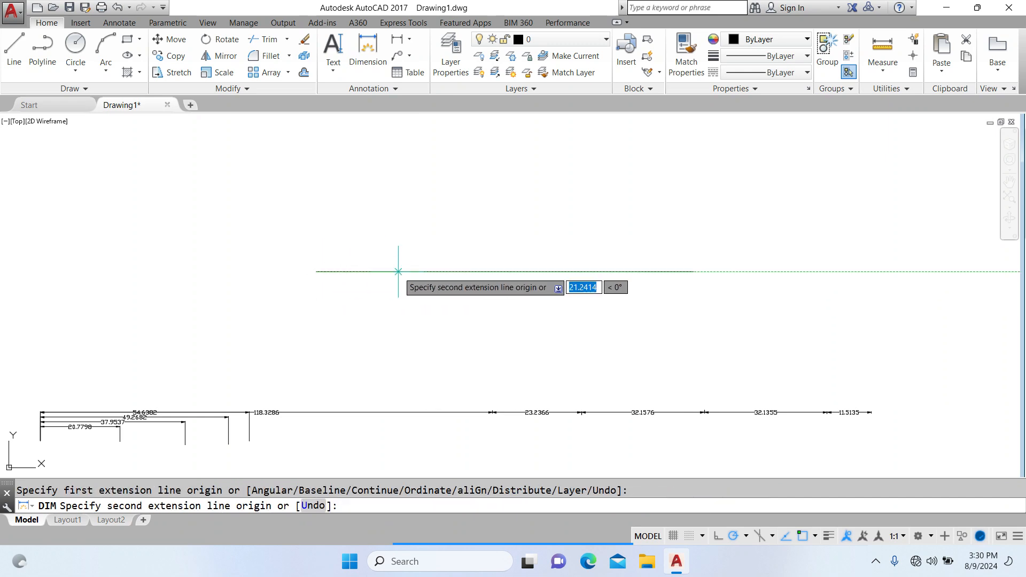
{"action": "left_click", "coordinate": [402, 271]}
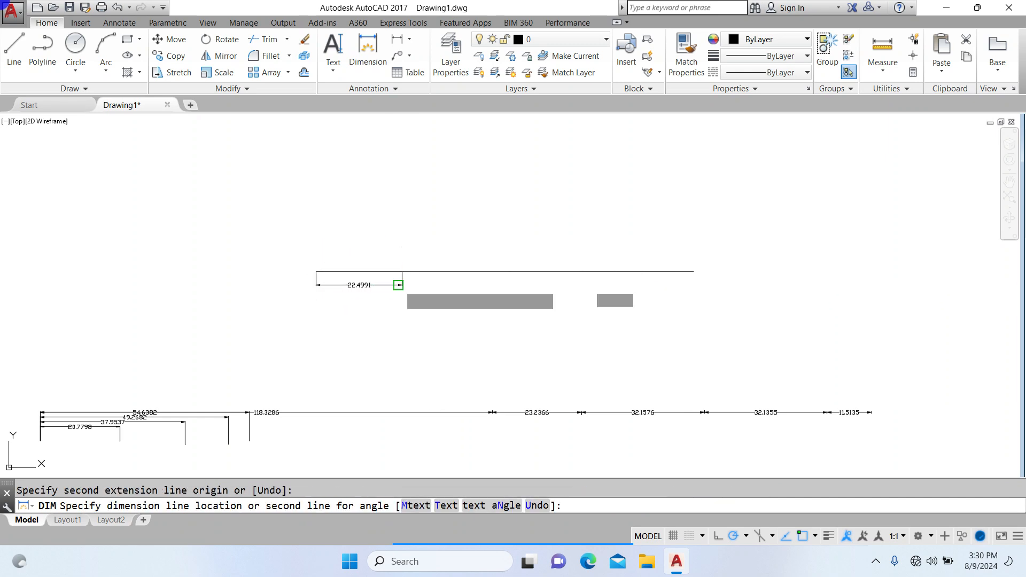
{"action": "left_click", "coordinate": [396, 285]}
{"action": "key", "text": "Escape"}
Continue from the left end of the 22.50 dimension with a dimension about 22.50 long, handling overlapping dimensions with None.
{"action": "left_click", "coordinate": [364, 76]}
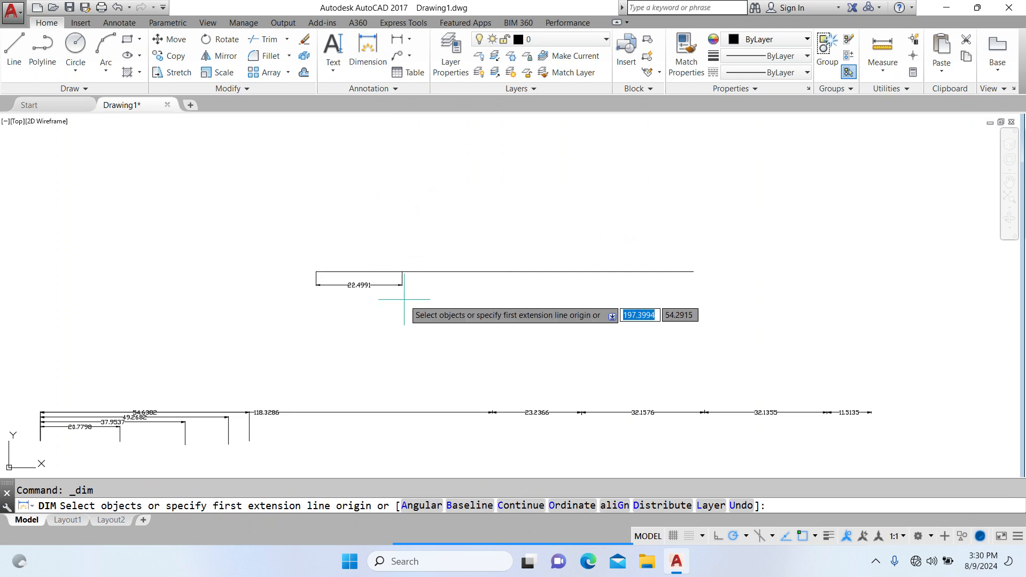
{"action": "left_click", "coordinate": [494, 506]}
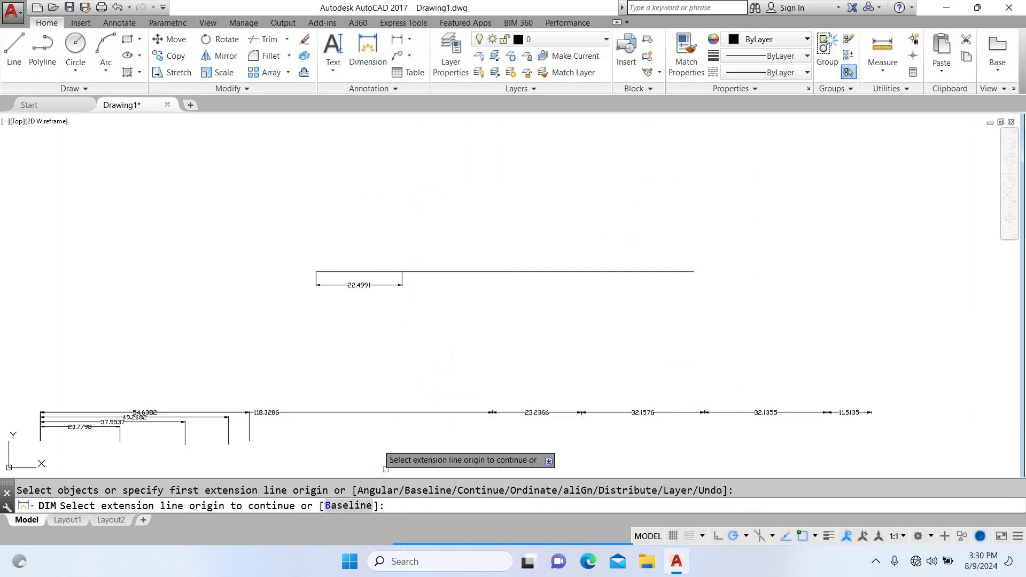
{"action": "key", "text": "Return"}
{"action": "left_click", "coordinate": [532, 511]}
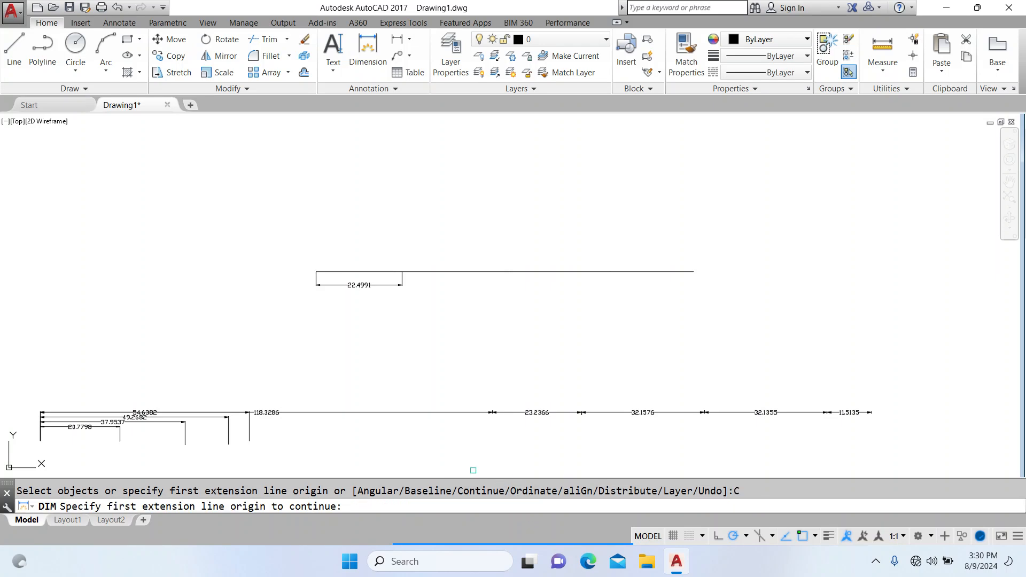
{"action": "left_click", "coordinate": [356, 287]}
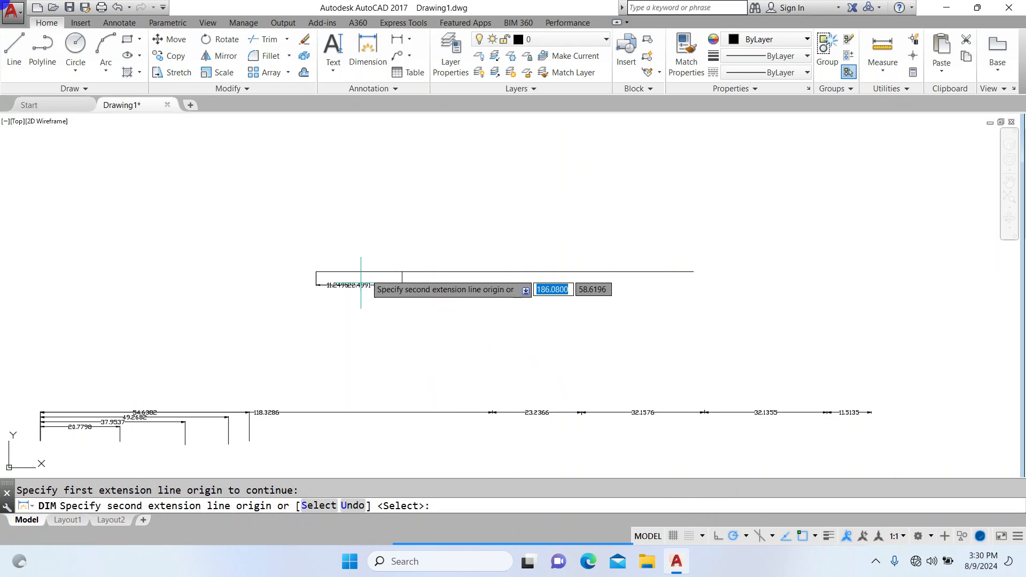
{"action": "left_click", "coordinate": [403, 272]}
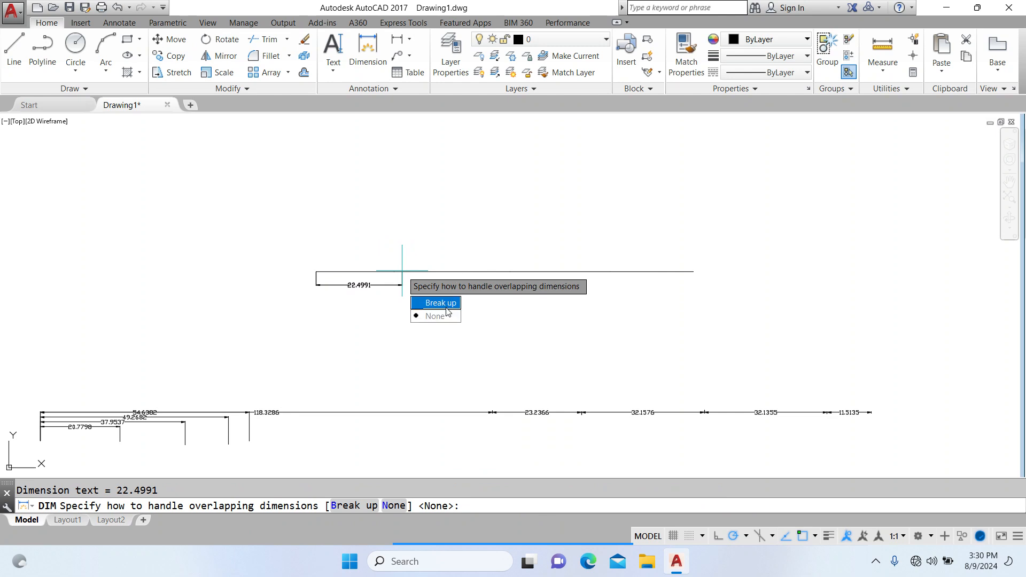
{"action": "type", "text": "N"}
{"action": "key", "text": "Return"}
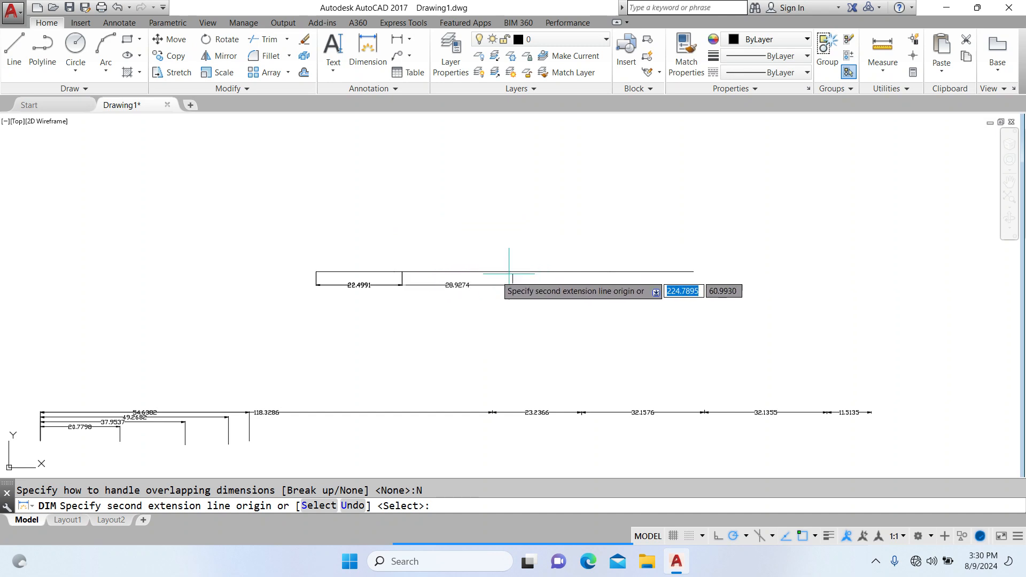
Extend the chain along the polyline with four continued dimensions about 28.96, 18.67, 16.00 and 12.53 long, and end the command.
{"action": "scroll", "coordinate": [577, 273], "scroll_direction": "up", "scroll_amount": 4}
{"action": "scroll", "coordinate": [450, 272], "scroll_direction": "down", "scroll_amount": 5}
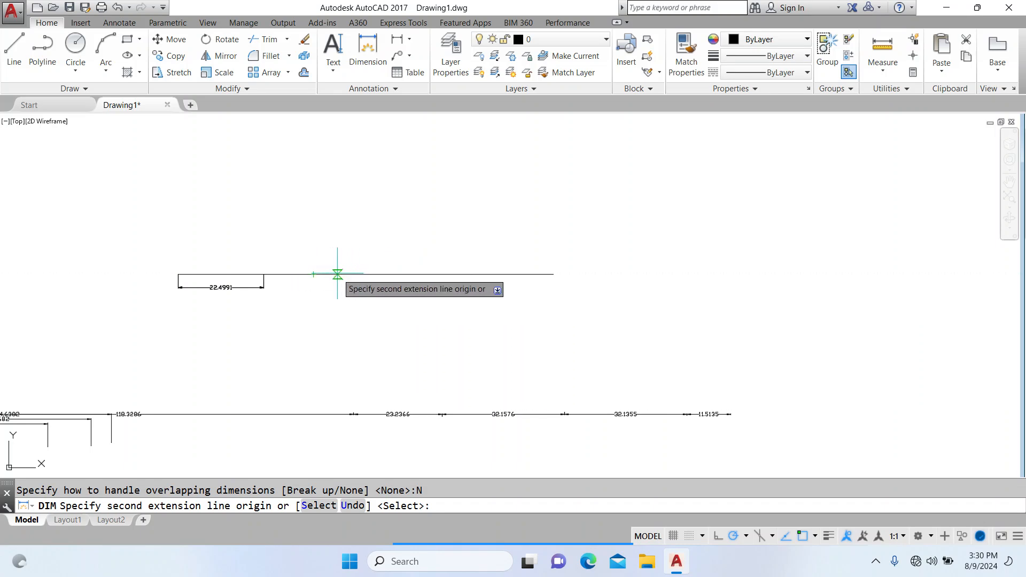
{"action": "left_click", "coordinate": [374, 274]}
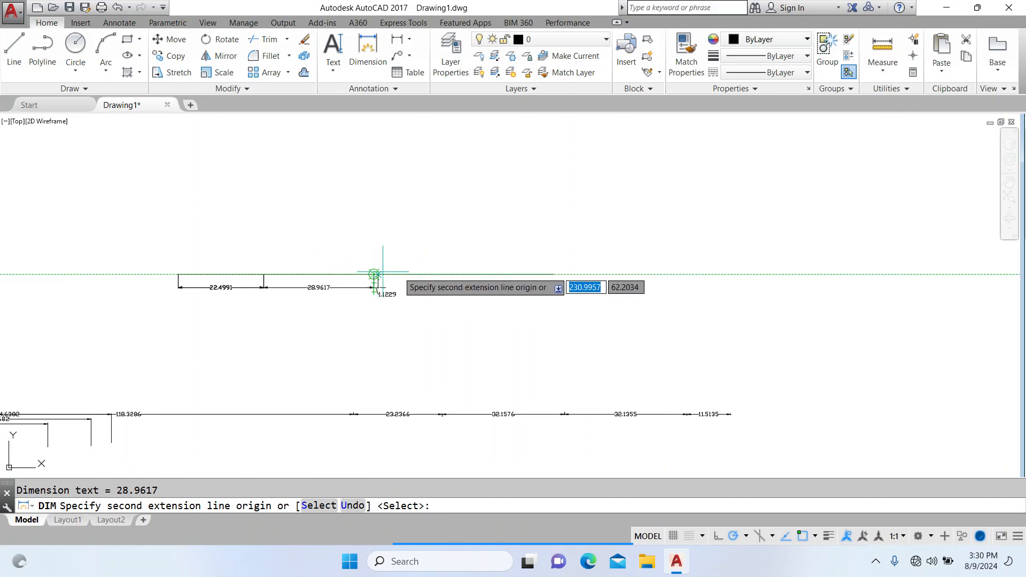
{"action": "left_click", "coordinate": [445, 274]}
{"action": "left_click", "coordinate": [505, 275]}
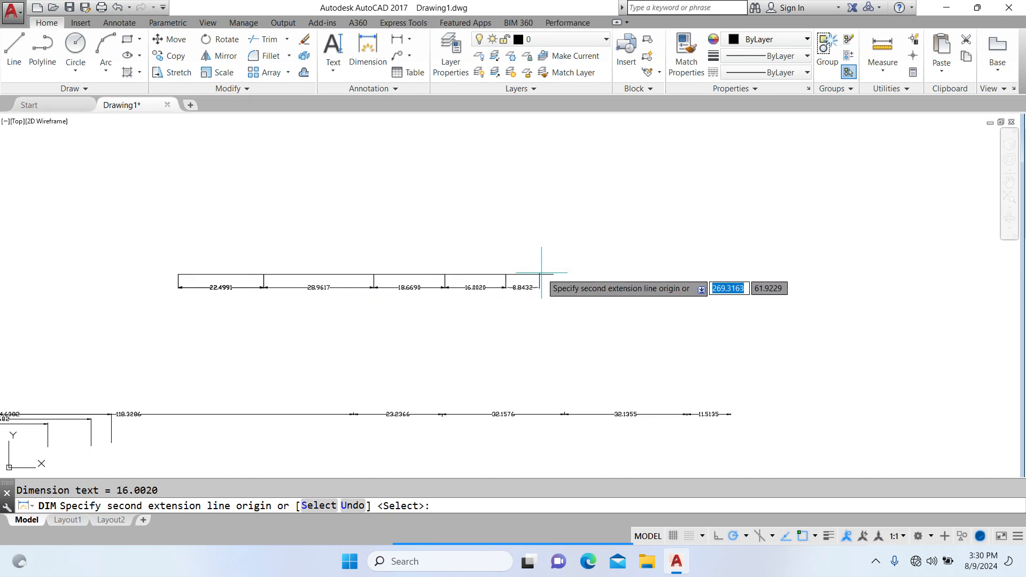
{"action": "left_click", "coordinate": [553, 274]}
{"action": "key", "text": "Escape"}
{"action": "scroll", "coordinate": [251, 298], "scroll_direction": "up", "scroll_amount": 4}
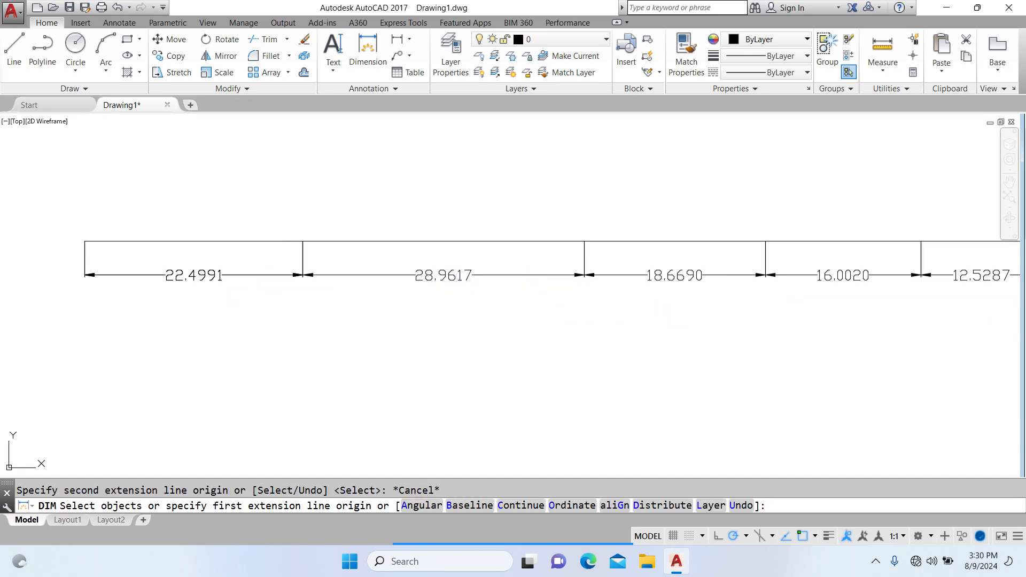
{"action": "key", "text": "Escape"}
{"action": "scroll", "coordinate": [133, 283], "scroll_direction": "down", "scroll_amount": 2}
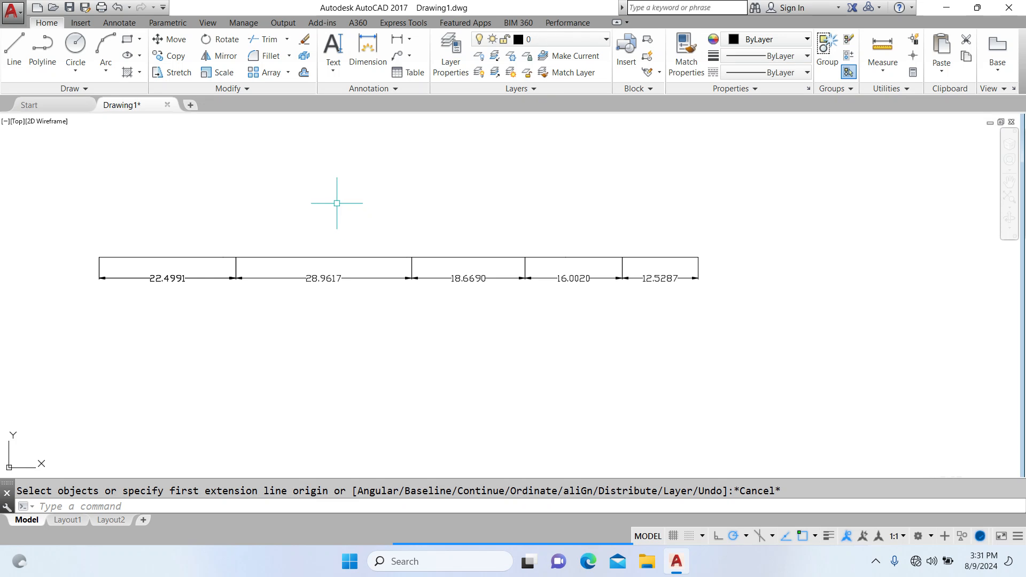
Place an ordinate dimension with an upward vertical leader at a free point near X 321.35, right of the dimensioned polyline.
{"action": "left_click", "coordinate": [362, 43]}
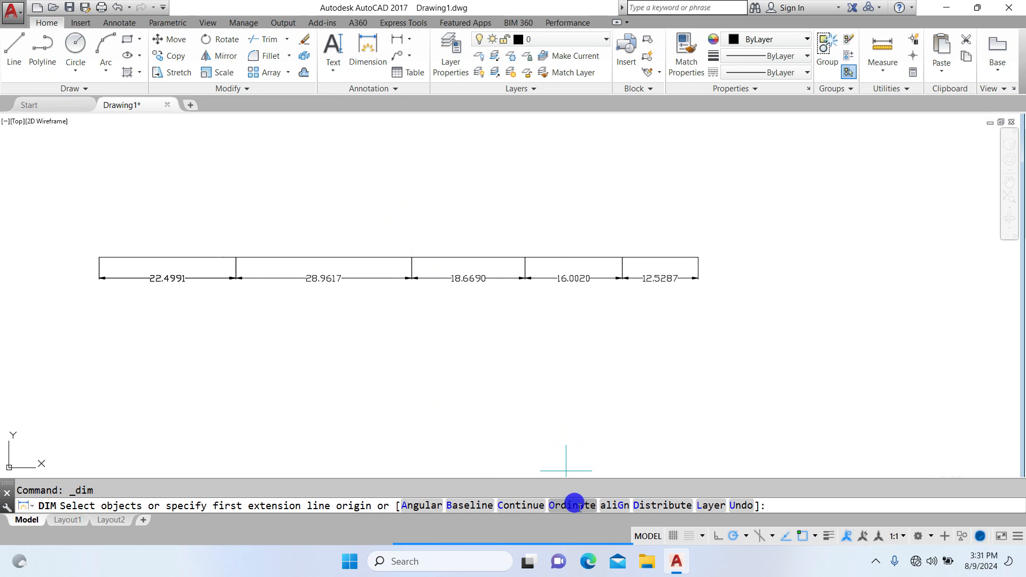
{"action": "left_click", "coordinate": [573, 505]}
{"action": "scroll", "coordinate": [340, 430], "scroll_direction": "down", "scroll_amount": 2}
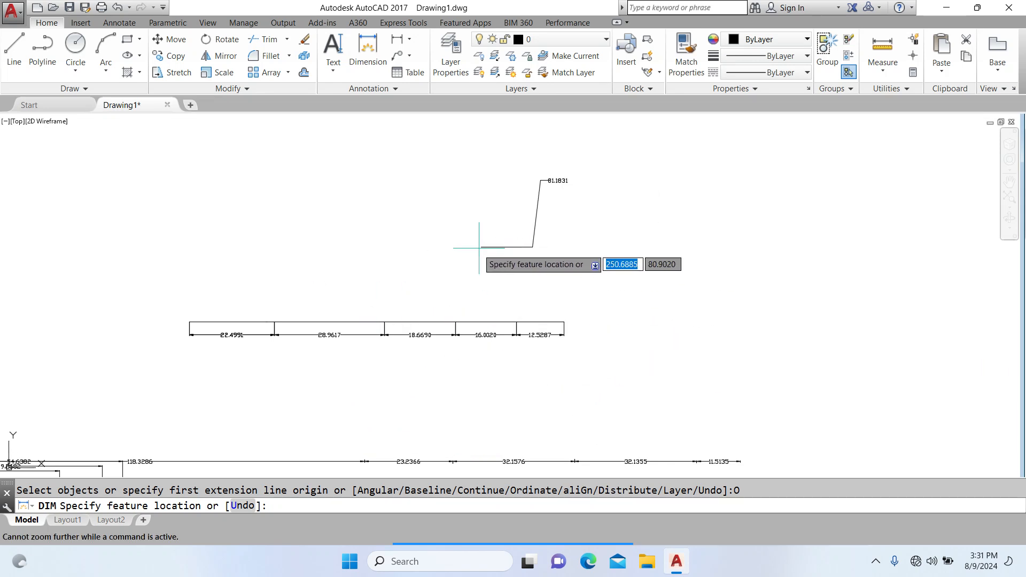
{"action": "scroll", "coordinate": [462, 305], "scroll_direction": "up", "scroll_amount": 4}
{"action": "scroll", "coordinate": [288, 278], "scroll_direction": "down", "scroll_amount": 4}
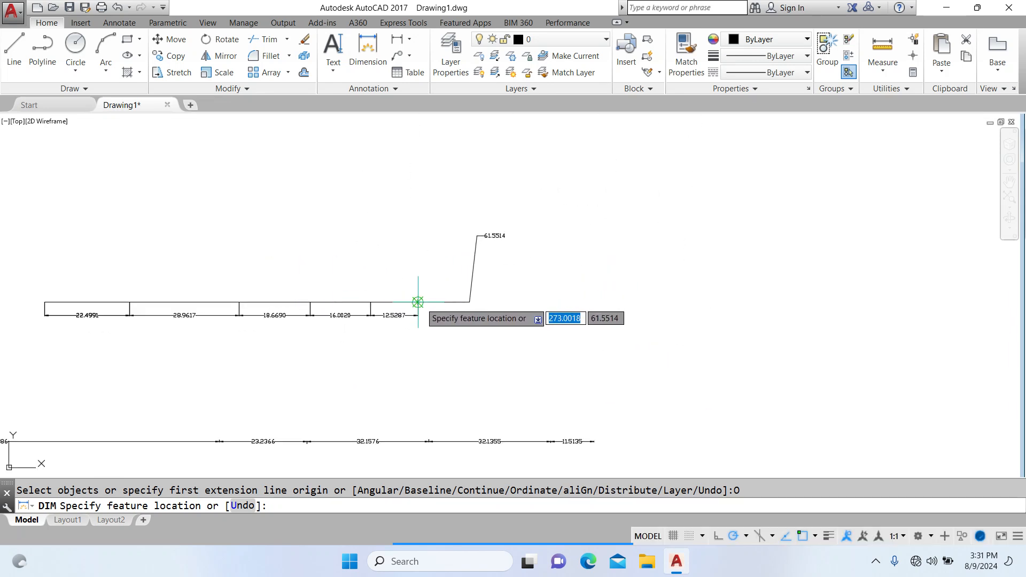
{"action": "left_click", "coordinate": [601, 276]}
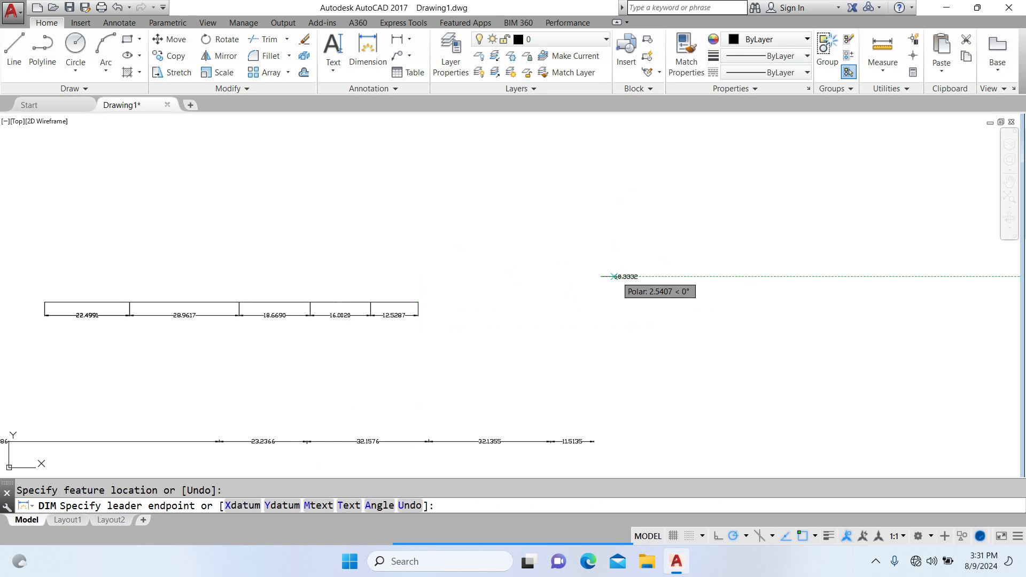
{"action": "scroll", "coordinate": [682, 279], "scroll_direction": "up", "scroll_amount": 2}
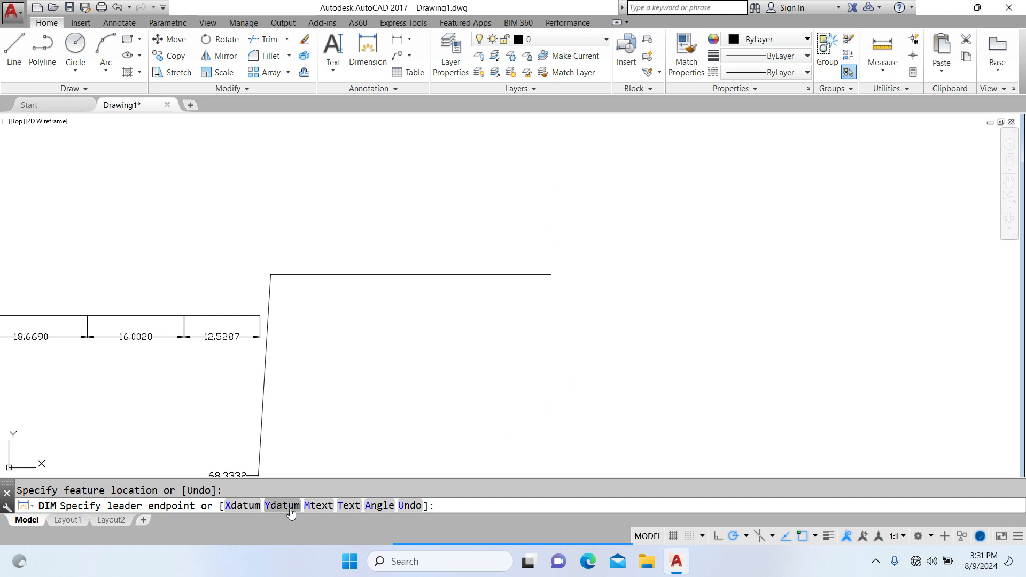
{"action": "scroll", "coordinate": [605, 269], "scroll_direction": "up", "scroll_amount": 2}
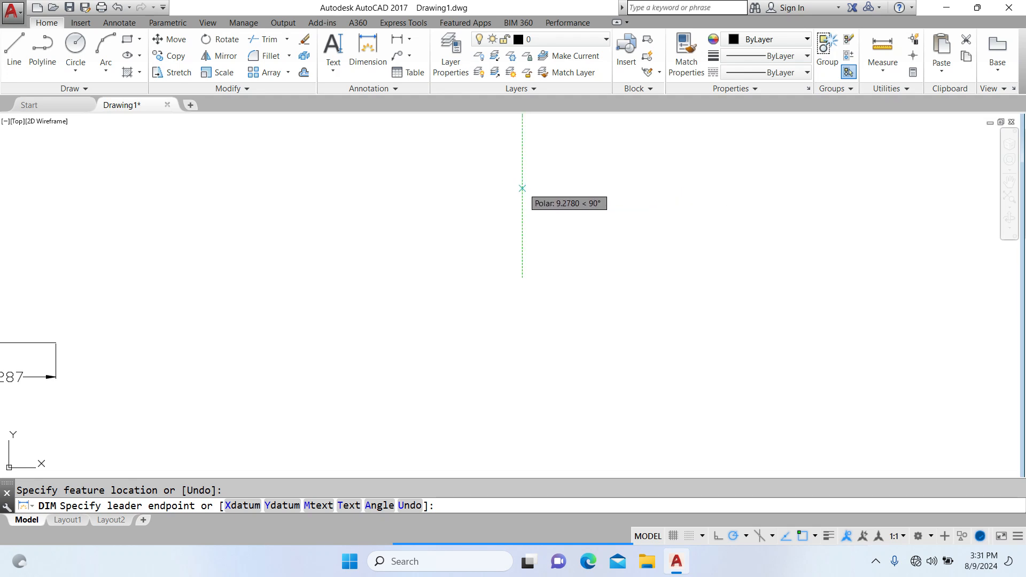
{"action": "left_click", "coordinate": [523, 188]}
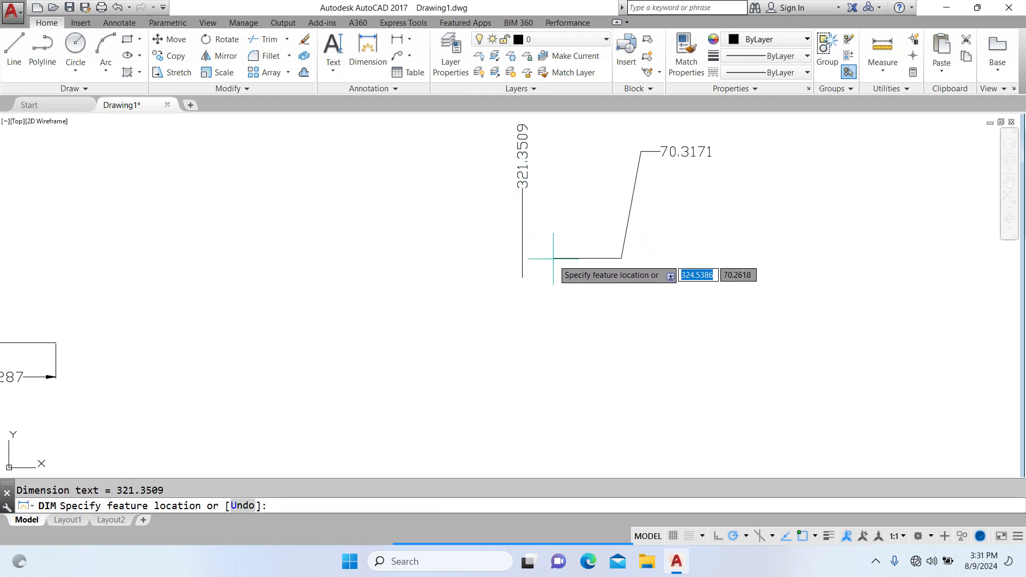
Add a second ordinate dimension with a horizontal leader to the right from the same point, near Y 68.33, and end the command.
{"action": "left_click", "coordinate": [524, 277]}
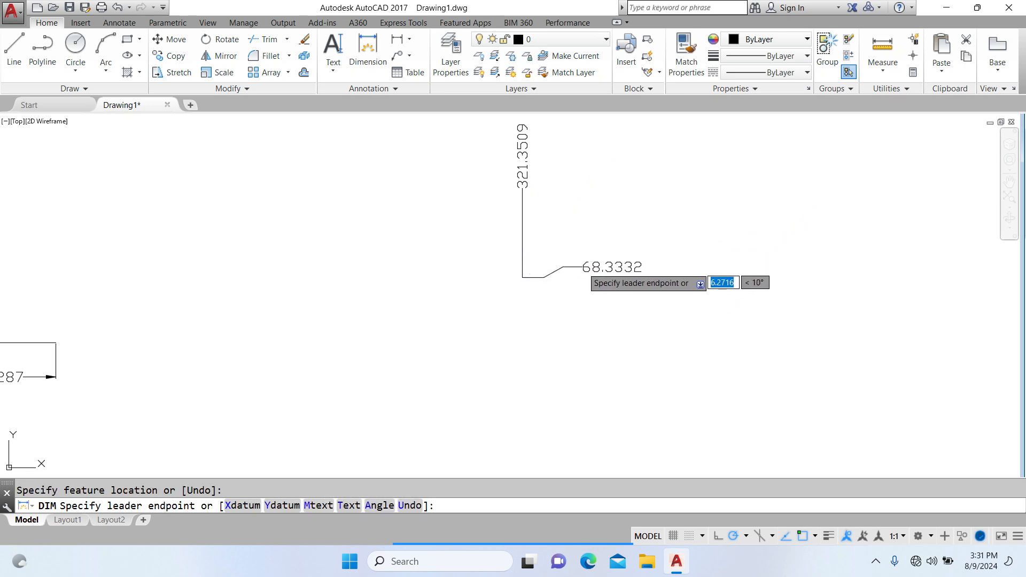
{"action": "left_click", "coordinate": [593, 276]}
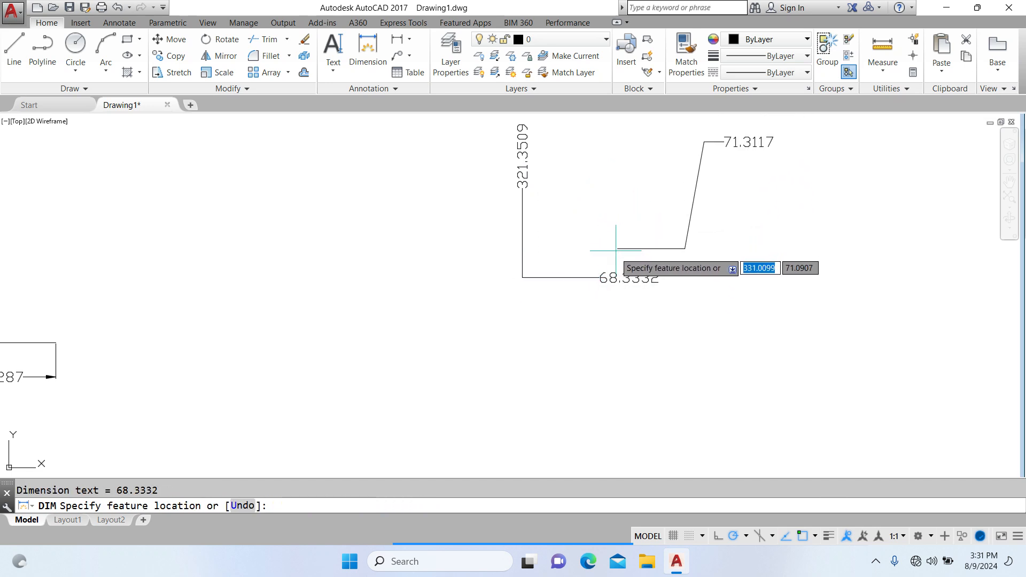
{"action": "key", "text": "Return"}
{"action": "key", "text": "Escape"}
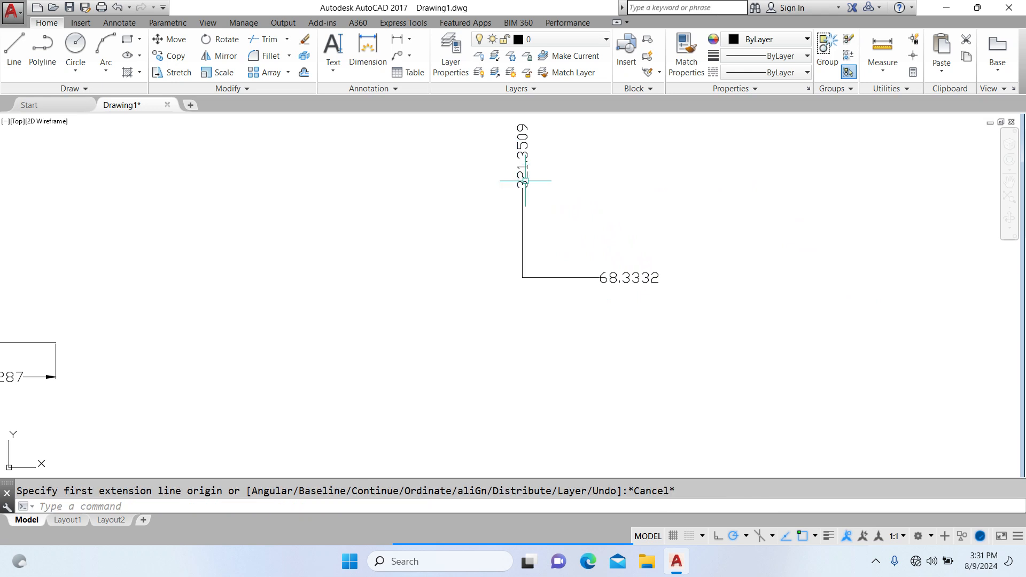
{"action": "scroll", "coordinate": [723, 246], "scroll_direction": "down", "scroll_amount": 2}
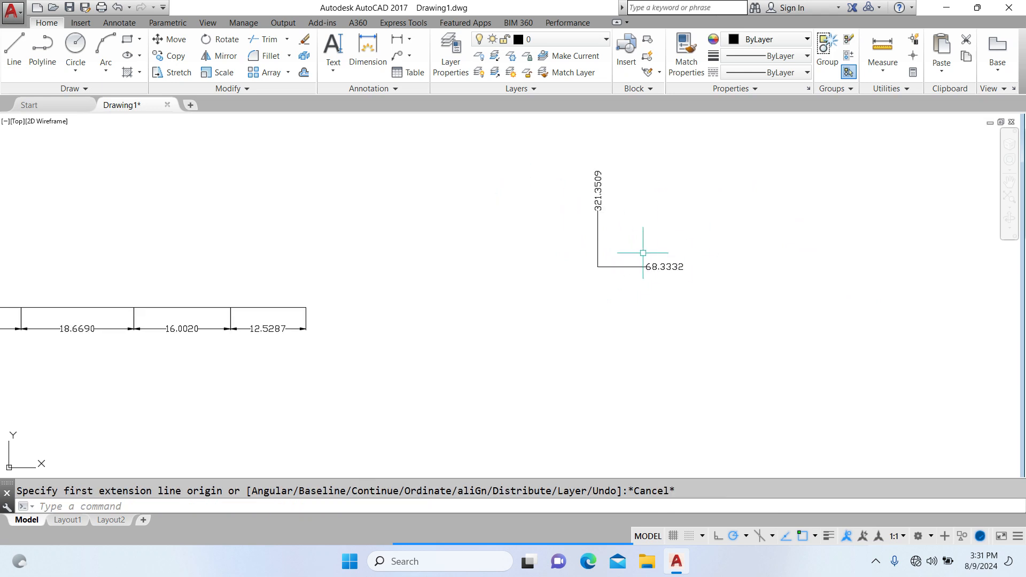
{"action": "left_click", "coordinate": [367, 73]}
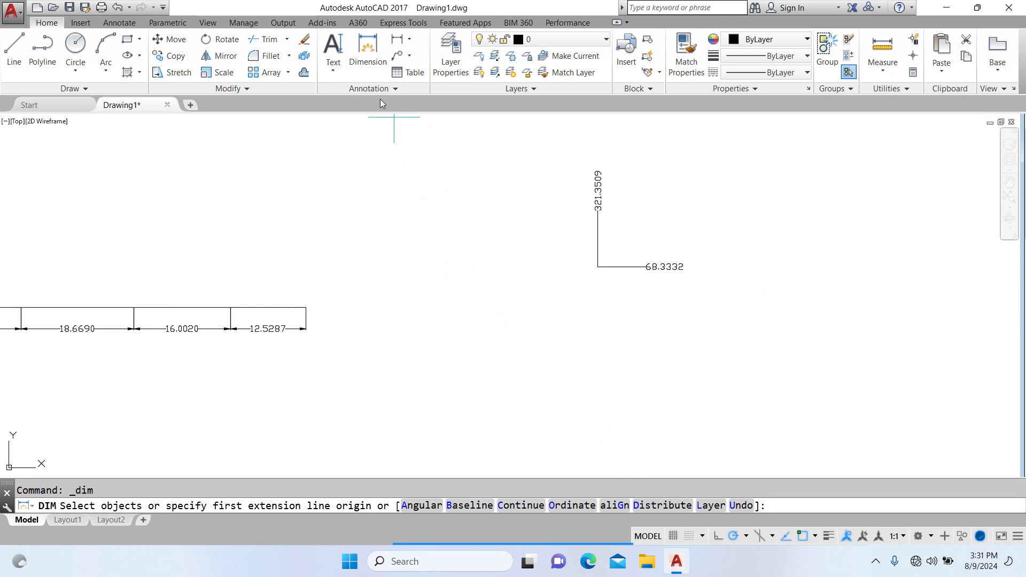
{"action": "key", "text": "Escape"}
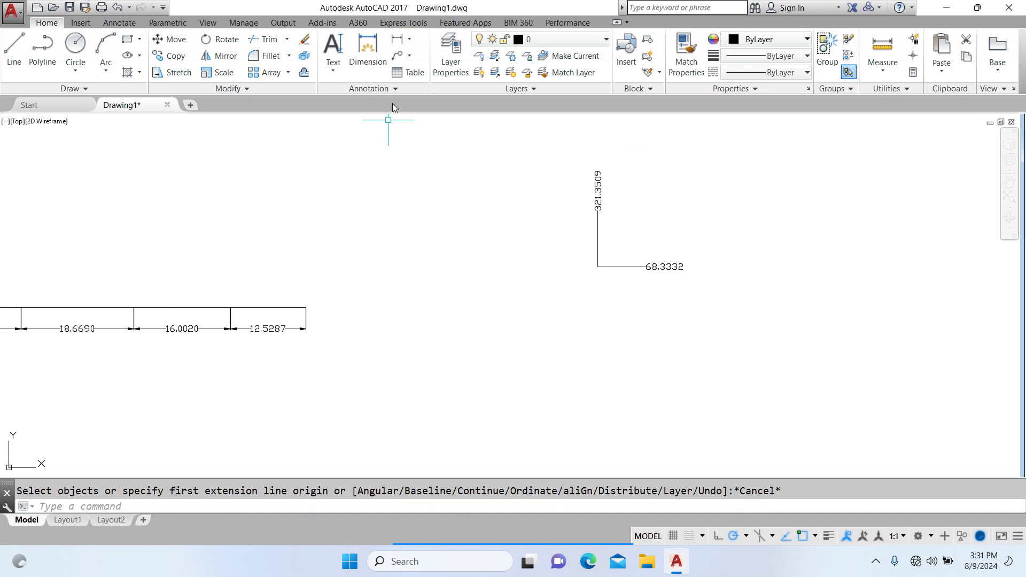
{"action": "left_click", "coordinate": [410, 42]}
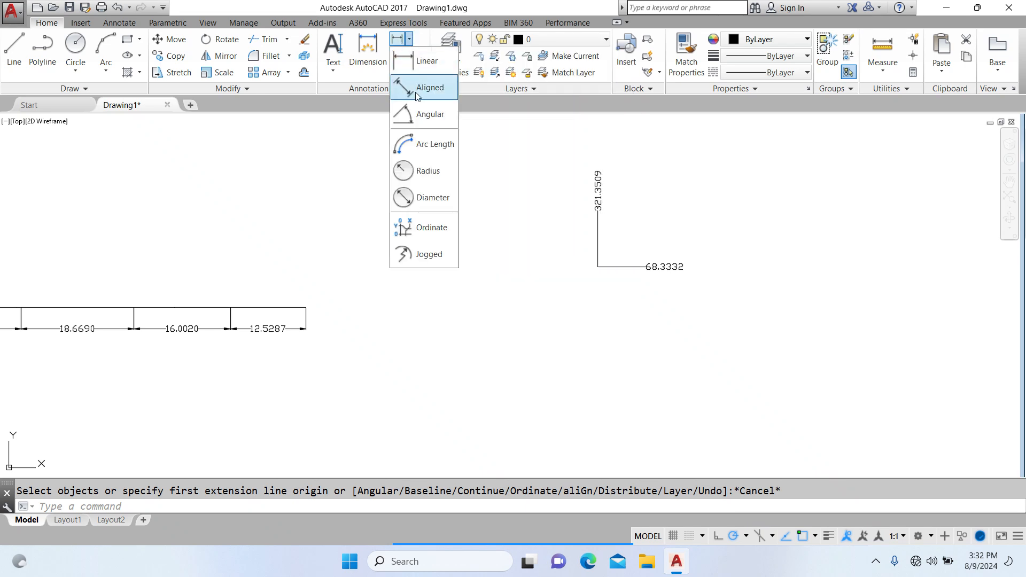
{"action": "left_click", "coordinate": [428, 63]}
{"action": "scroll", "coordinate": [588, 187], "scroll_direction": "down", "scroll_amount": 2}
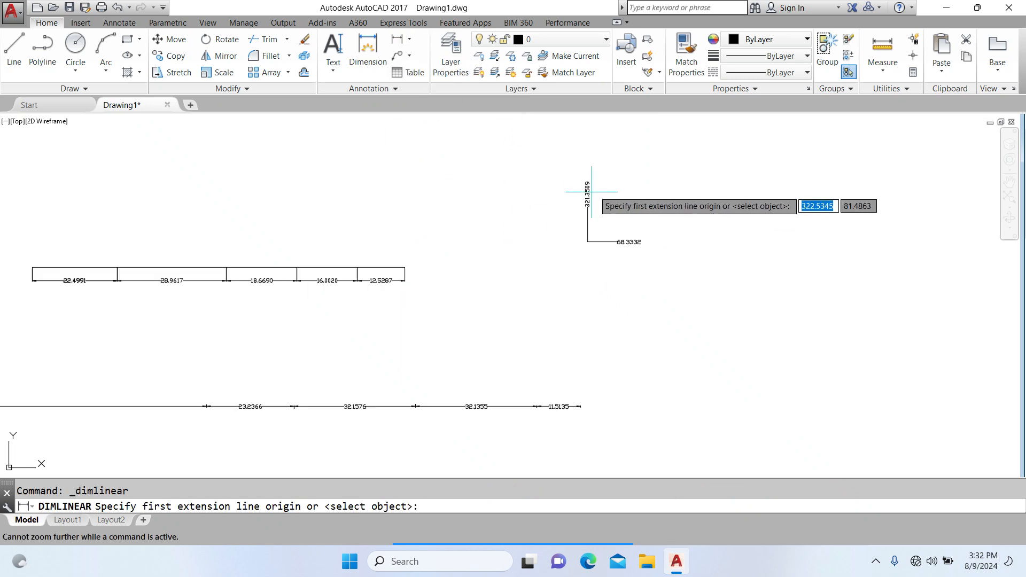
{"action": "key", "text": "Escape"}
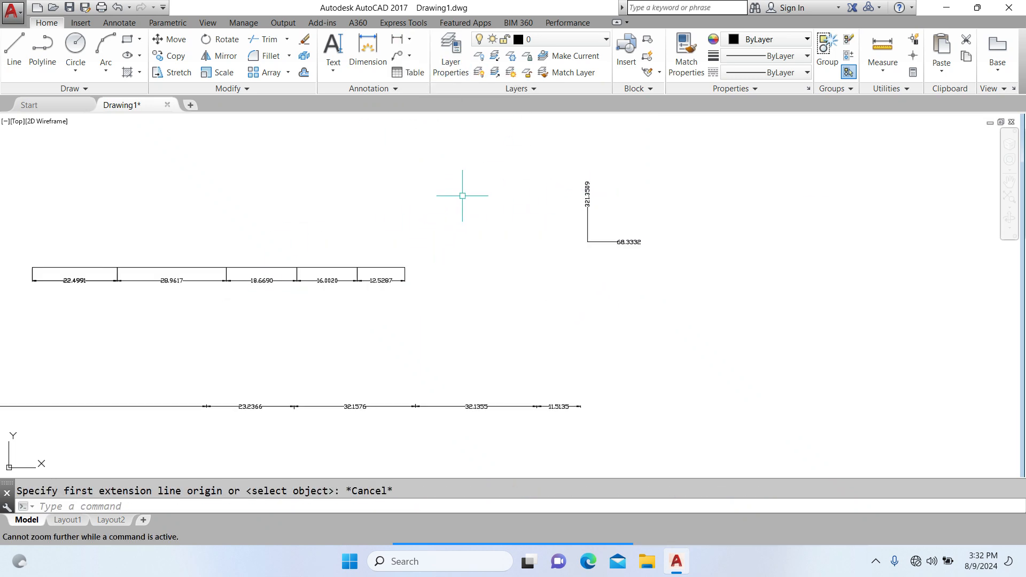
Add a horizontal linear dimension from the larger square's right side to the end of the cross's right arm, placed above the shape.
{"action": "scroll", "coordinate": [588, 160], "scroll_direction": "down", "scroll_amount": 5}
{"action": "scroll", "coordinate": [594, 159], "scroll_direction": "down", "scroll_amount": 2}
{"action": "scroll", "coordinate": [478, 186], "scroll_direction": "up", "scroll_amount": 8}
{"action": "scroll", "coordinate": [429, 278], "scroll_direction": "down", "scroll_amount": 2}
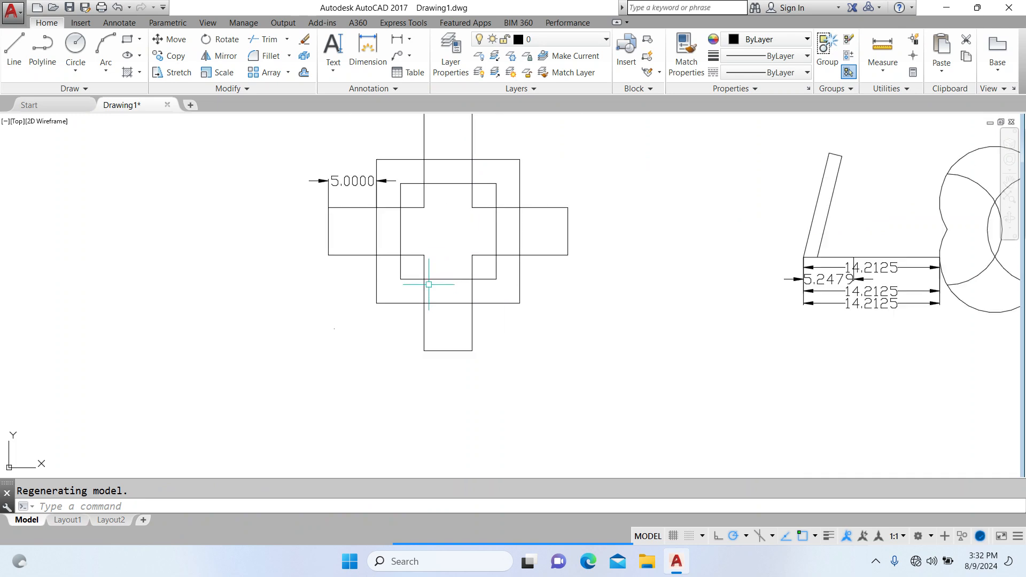
{"action": "scroll", "coordinate": [438, 179], "scroll_direction": "up", "scroll_amount": 6}
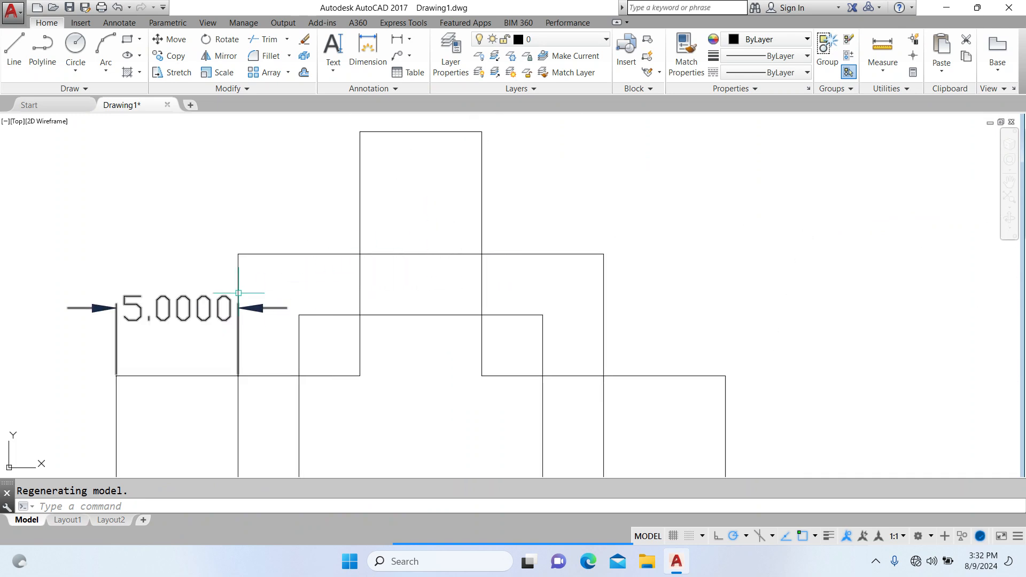
{"action": "scroll", "coordinate": [216, 315], "scroll_direction": "down", "scroll_amount": 4}
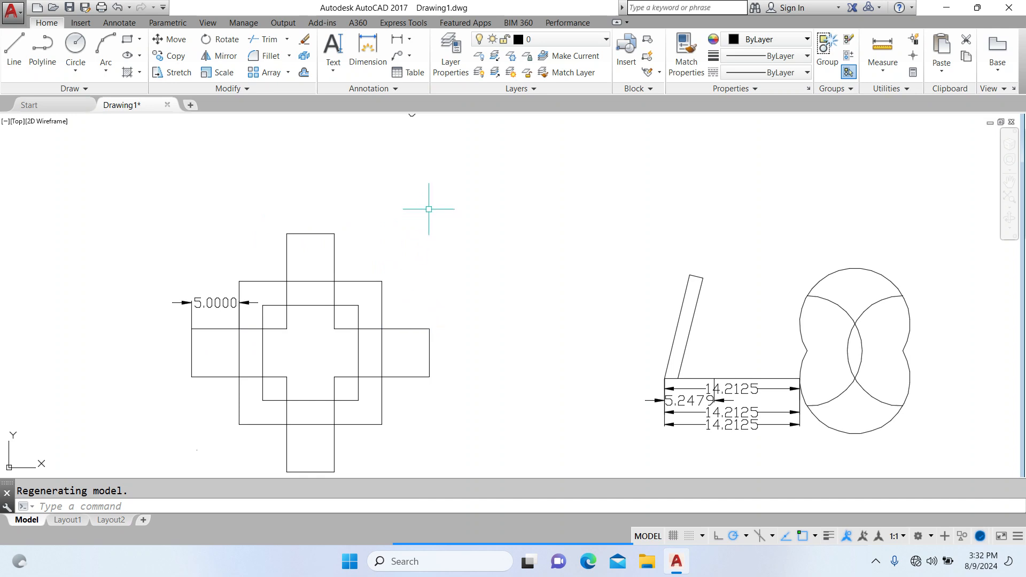
{"action": "left_click", "coordinate": [400, 42]}
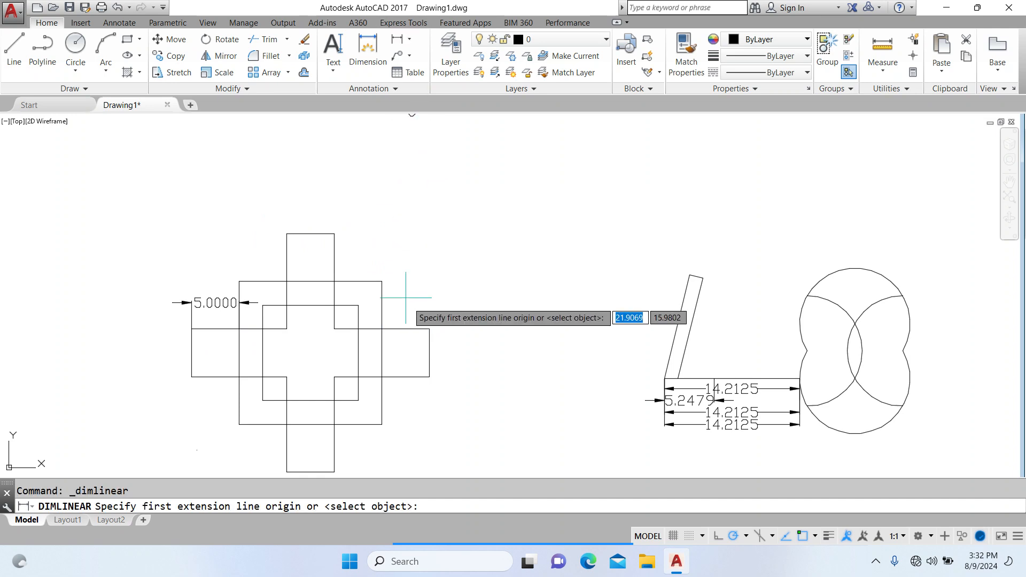
{"action": "left_click", "coordinate": [358, 305]}
{"action": "left_click", "coordinate": [381, 329]}
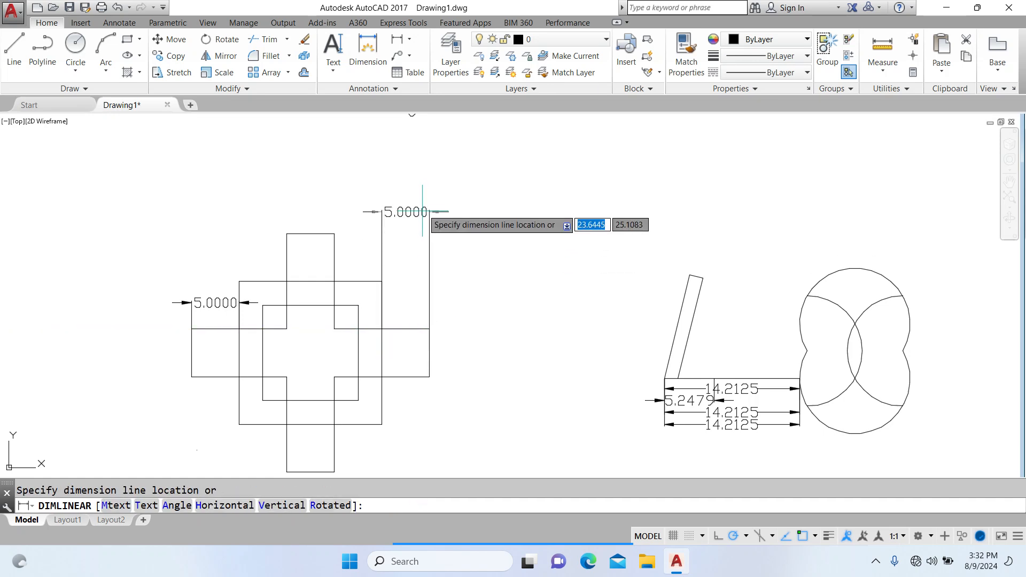
{"action": "left_click", "coordinate": [406, 205]}
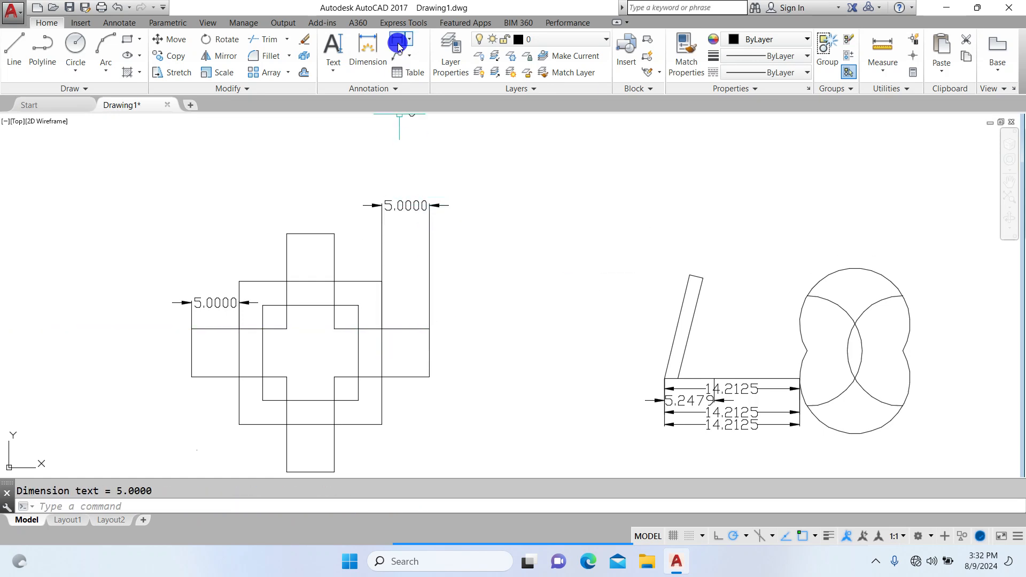
Try a linear dimension from the larger square's upper-right corner to the top corner of the cross's right arm, and cancel it.
{"action": "left_click", "coordinate": [398, 45]}
{"action": "left_click", "coordinate": [358, 305]}
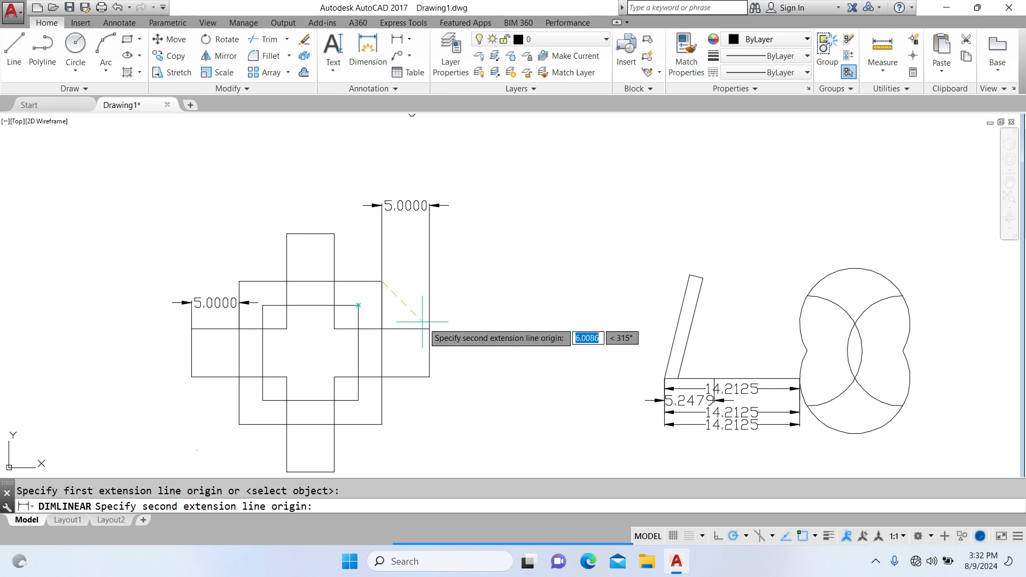
{"action": "left_click", "coordinate": [429, 329]}
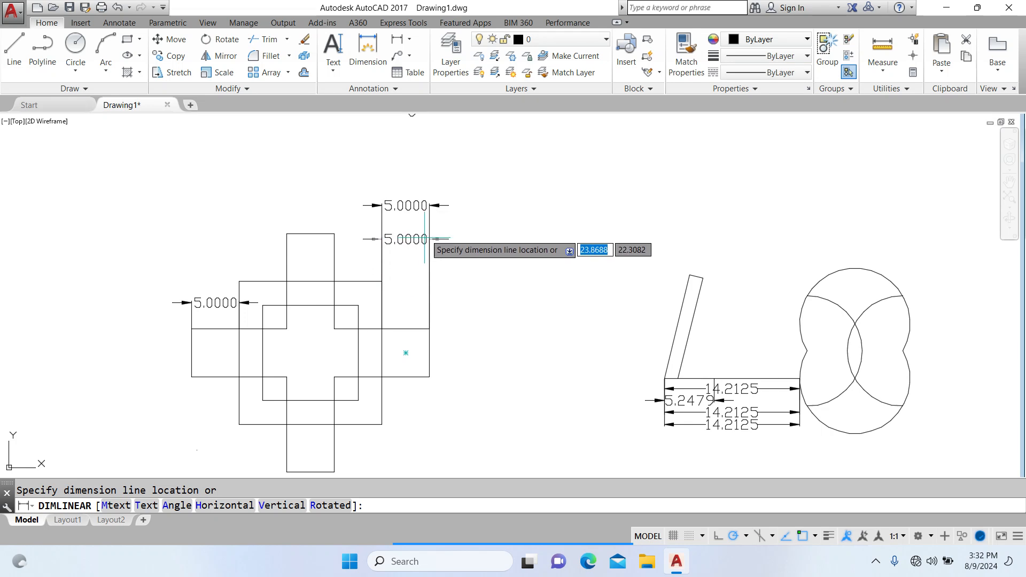
{"action": "key", "text": "Escape"}
Place an aligned dimension from the larger square's upper-right corner to the top corner of the cross's right arm.
{"action": "left_click", "coordinate": [410, 40]}
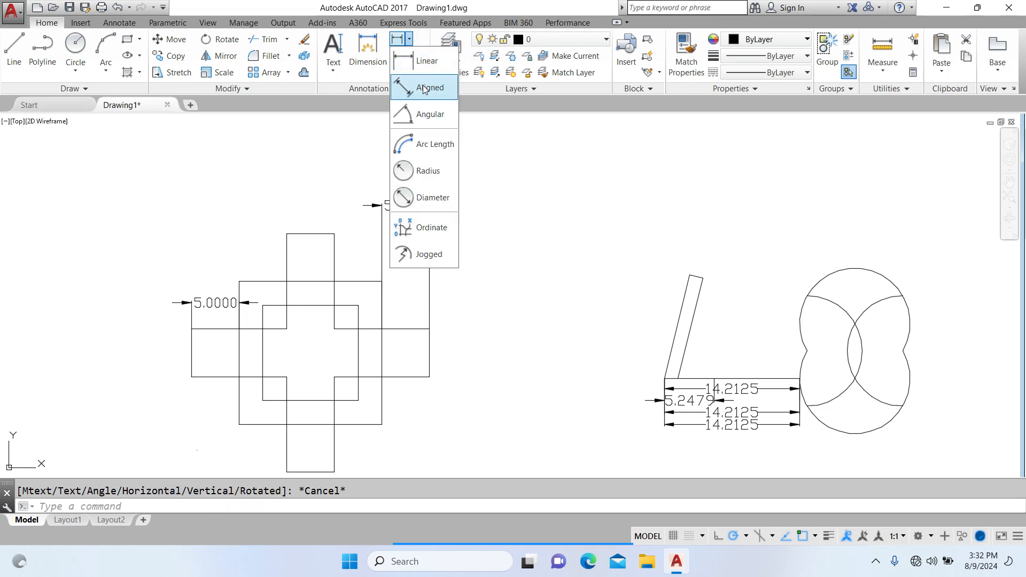
{"action": "left_click", "coordinate": [442, 95]}
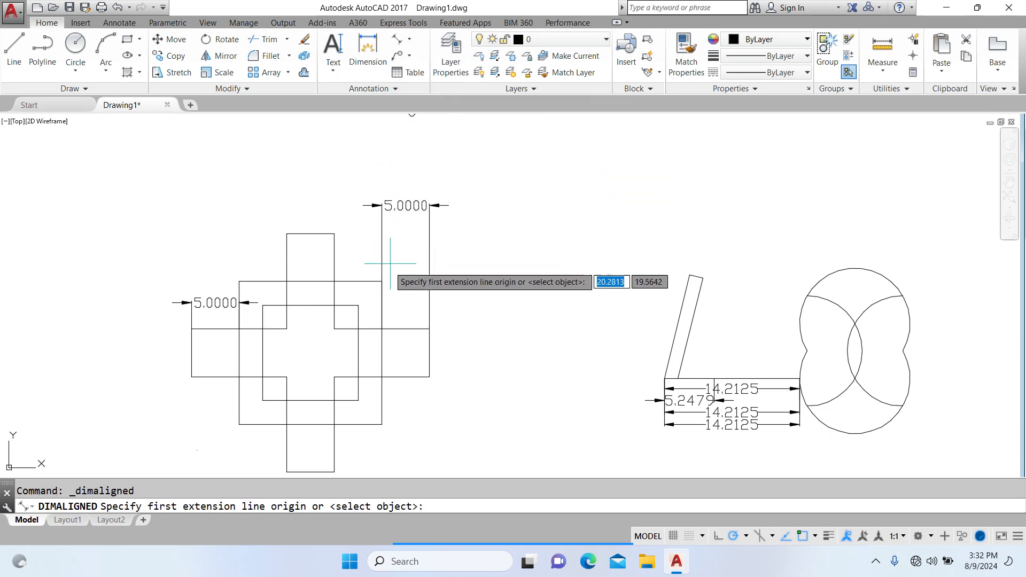
{"action": "left_click", "coordinate": [382, 281]}
{"action": "left_click", "coordinate": [430, 328]}
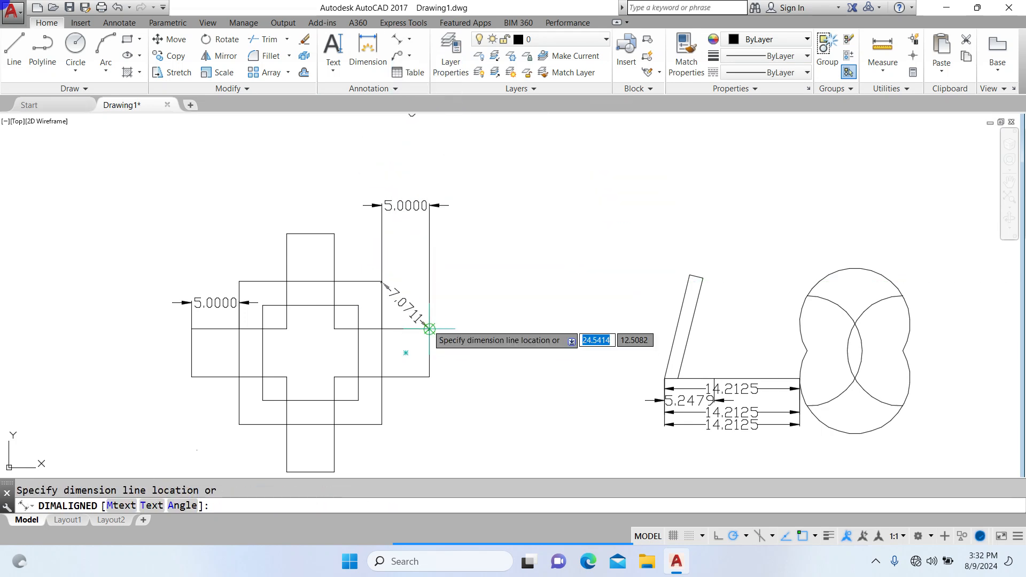
{"action": "scroll", "coordinate": [414, 305], "scroll_direction": "up", "scroll_amount": 2}
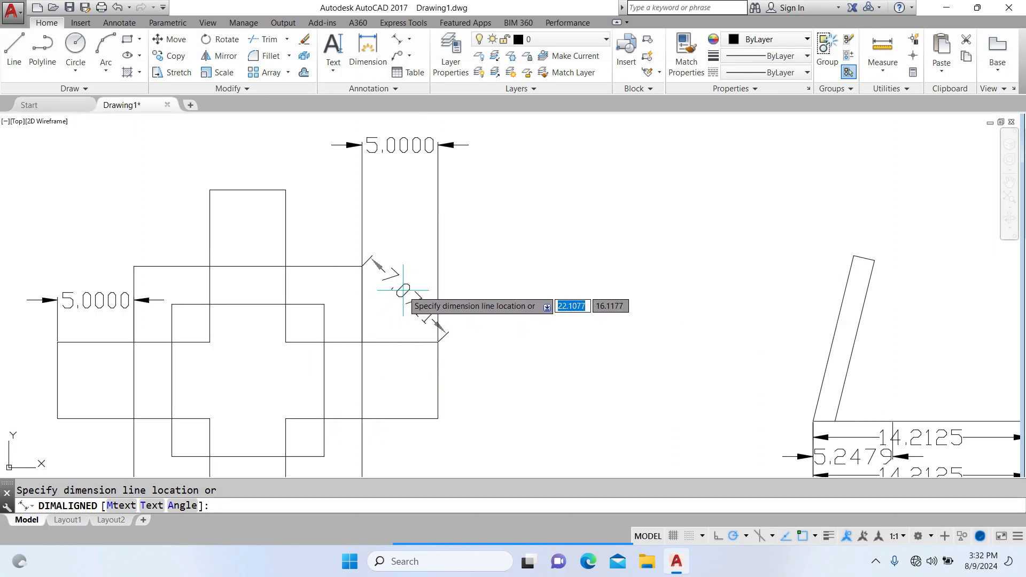
{"action": "left_click", "coordinate": [403, 291]}
{"action": "key", "text": "Escape"}
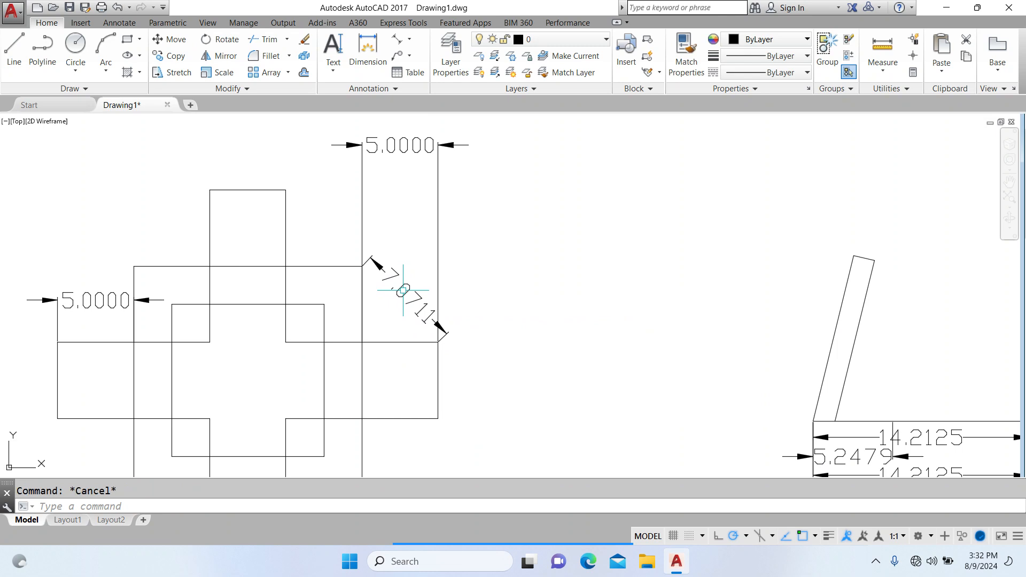
Draw a three-point upward-bulging arc about 26.51 long in the space above the slanted bar and the overlapping-circle figure.
{"action": "left_click", "coordinate": [410, 39]}
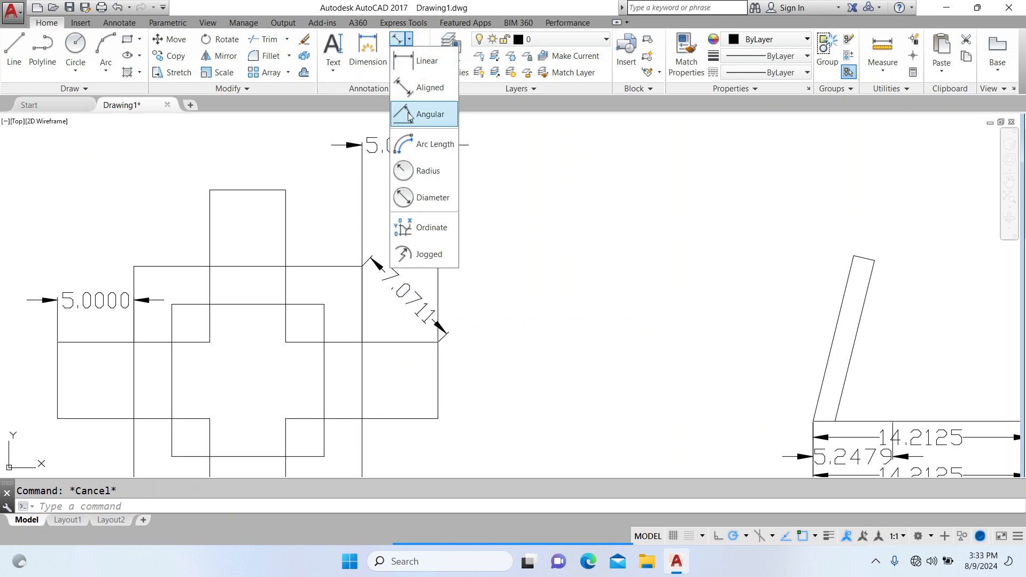
{"action": "scroll", "coordinate": [348, 224], "scroll_direction": "down", "scroll_amount": 3}
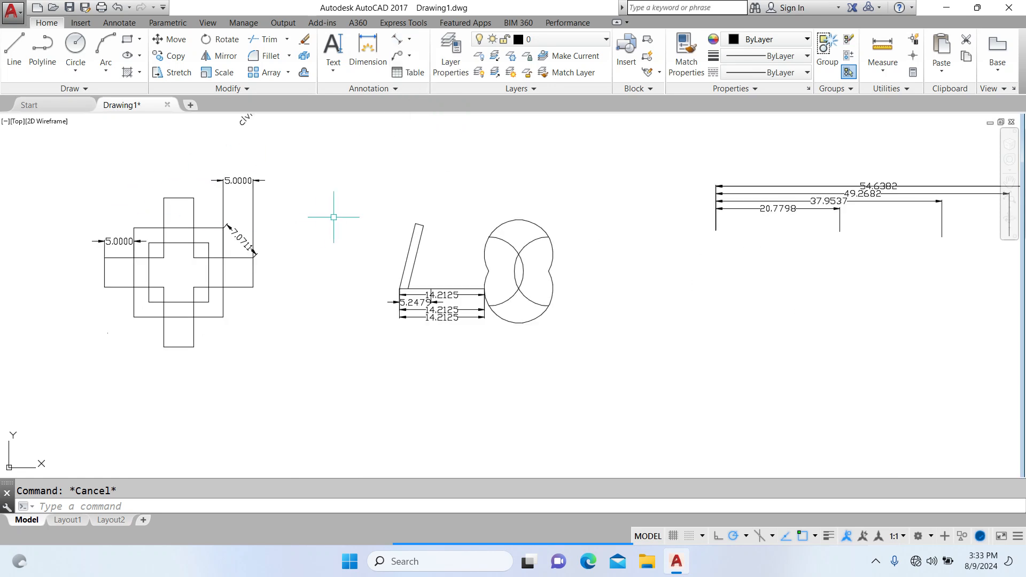
{"action": "scroll", "coordinate": [377, 198], "scroll_direction": "up", "scroll_amount": 3}
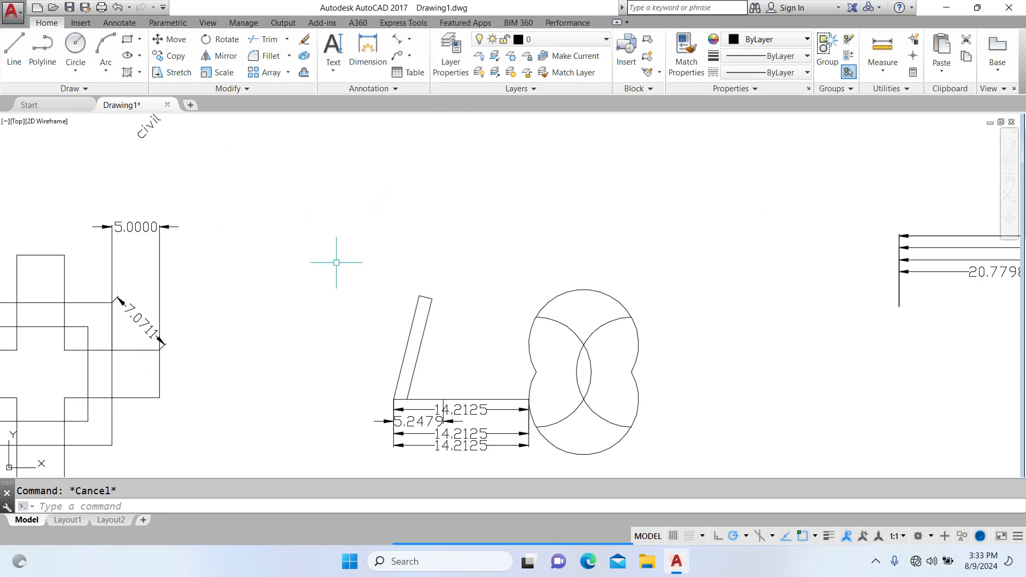
{"action": "type", "text": "a"}
{"action": "key", "text": "Return"}
{"action": "left_click", "coordinate": [336, 173]}
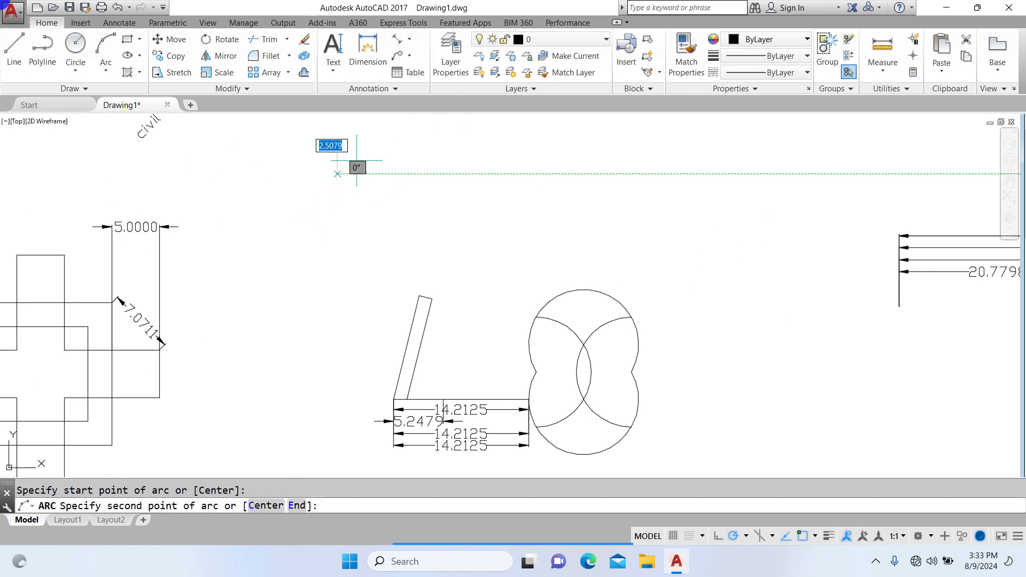
{"action": "left_click", "coordinate": [530, 173]}
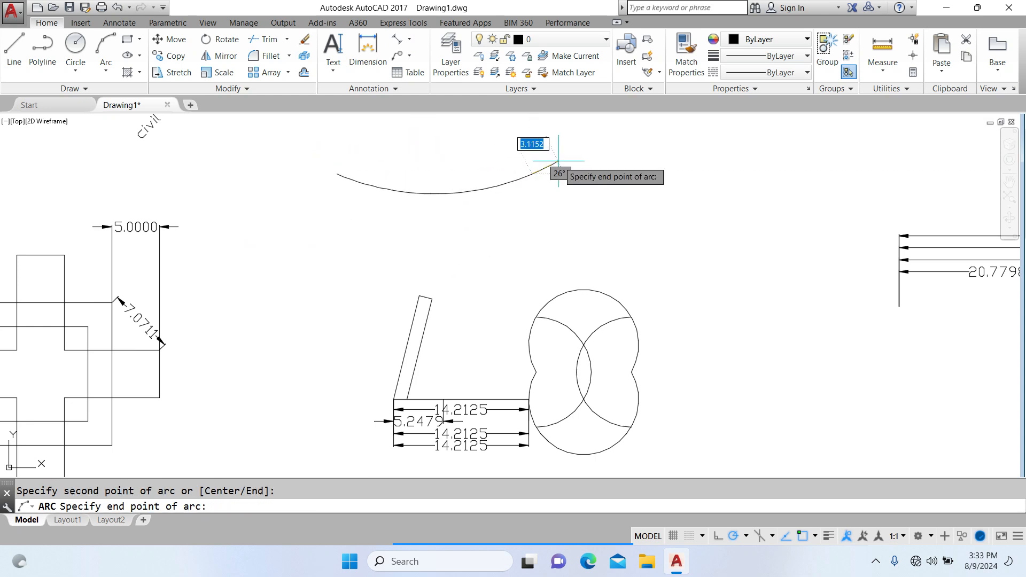
{"action": "left_click", "coordinate": [572, 202]}
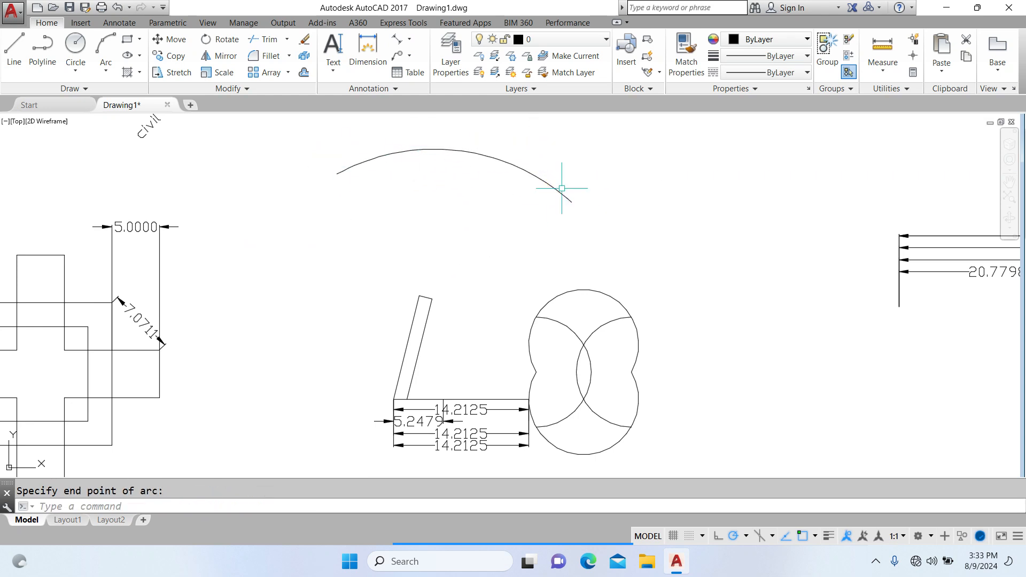
Add an arc length dimension to the new arc, placed just below its curve.
{"action": "left_click", "coordinate": [410, 41]}
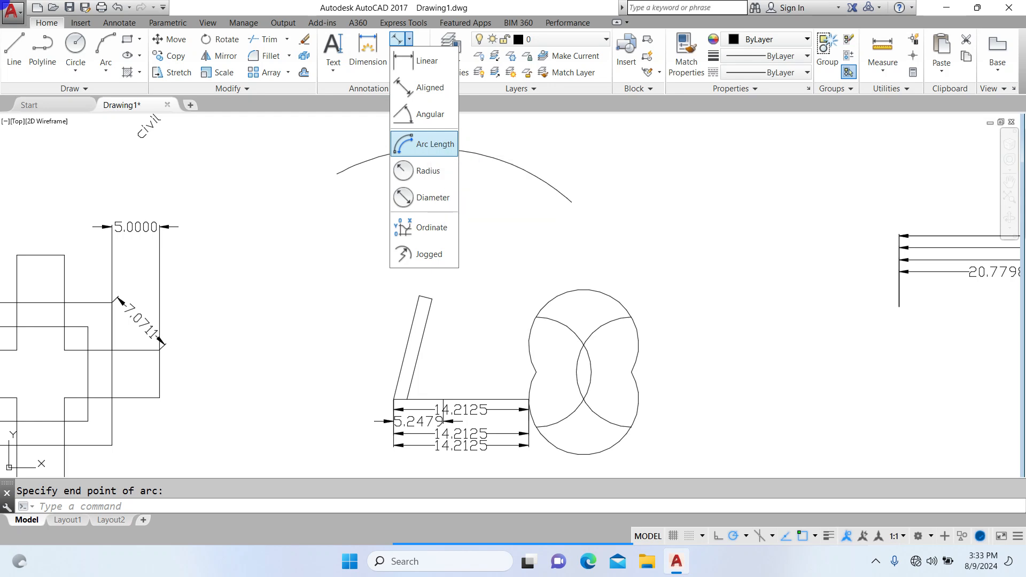
{"action": "left_click", "coordinate": [427, 152]}
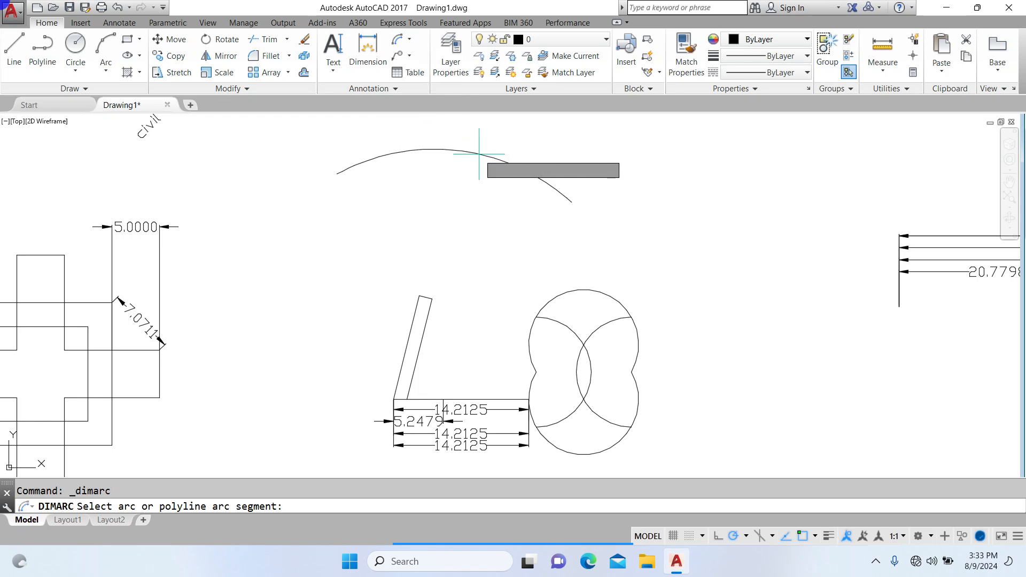
{"action": "left_click", "coordinate": [479, 154]}
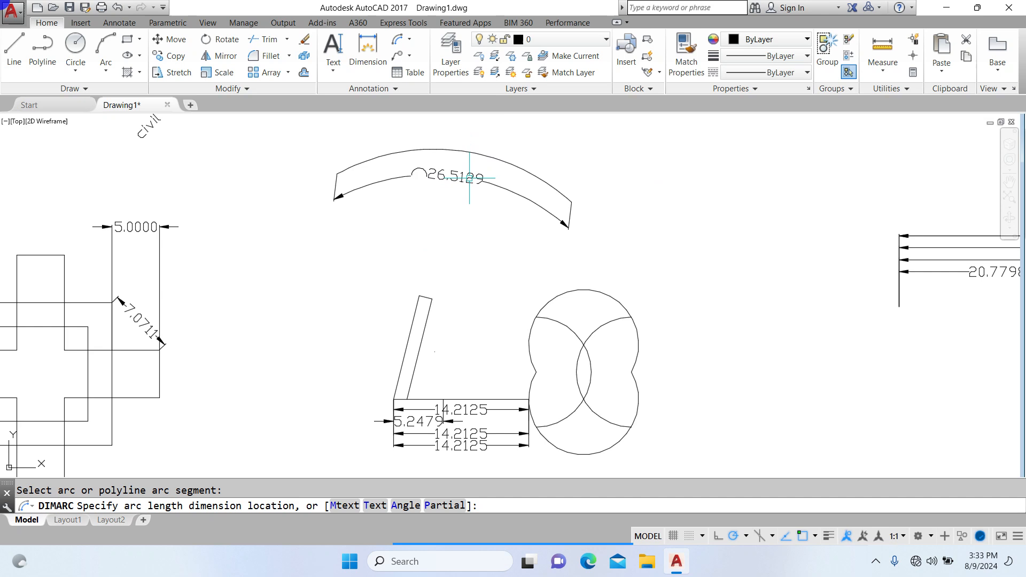
{"action": "left_click", "coordinate": [470, 178]}
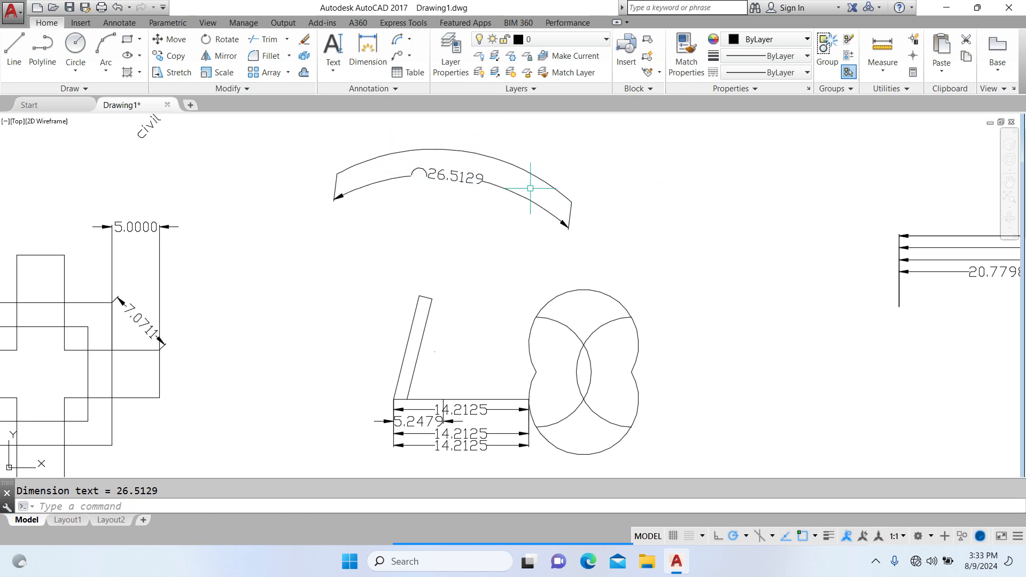
Try a radius dimension on the upper arc of the overlapping-circle figure, and cancel it before placement.
{"action": "left_click", "coordinate": [410, 42]}
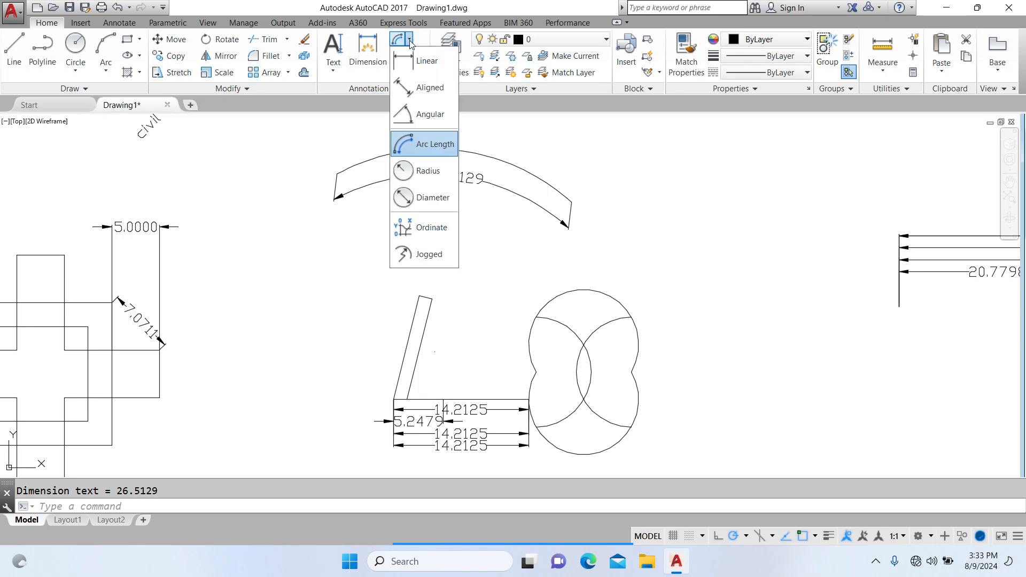
{"action": "left_click", "coordinate": [425, 175]}
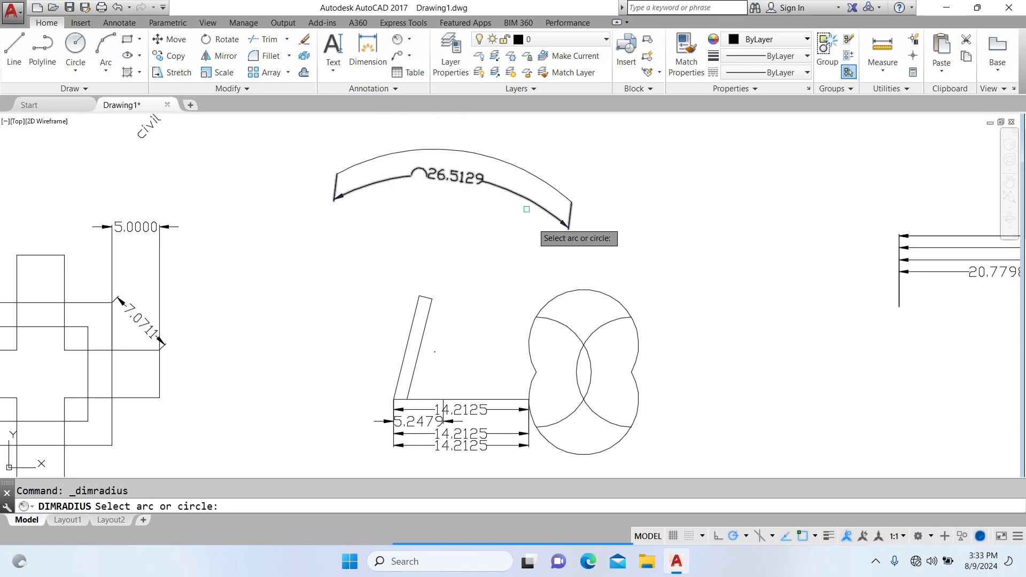
{"action": "scroll", "coordinate": [613, 382], "scroll_direction": "up", "scroll_amount": 2}
{"action": "scroll", "coordinate": [406, 207], "scroll_direction": "down", "scroll_amount": 2}
{"action": "scroll", "coordinate": [527, 330], "scroll_direction": "up", "scroll_amount": 4}
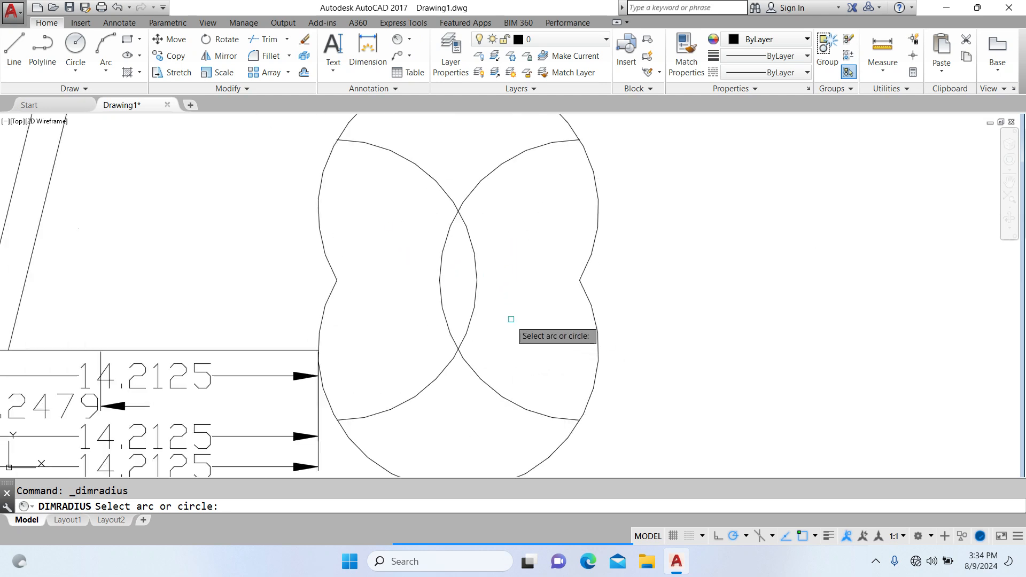
{"action": "scroll", "coordinate": [511, 320], "scroll_direction": "down", "scroll_amount": 2}
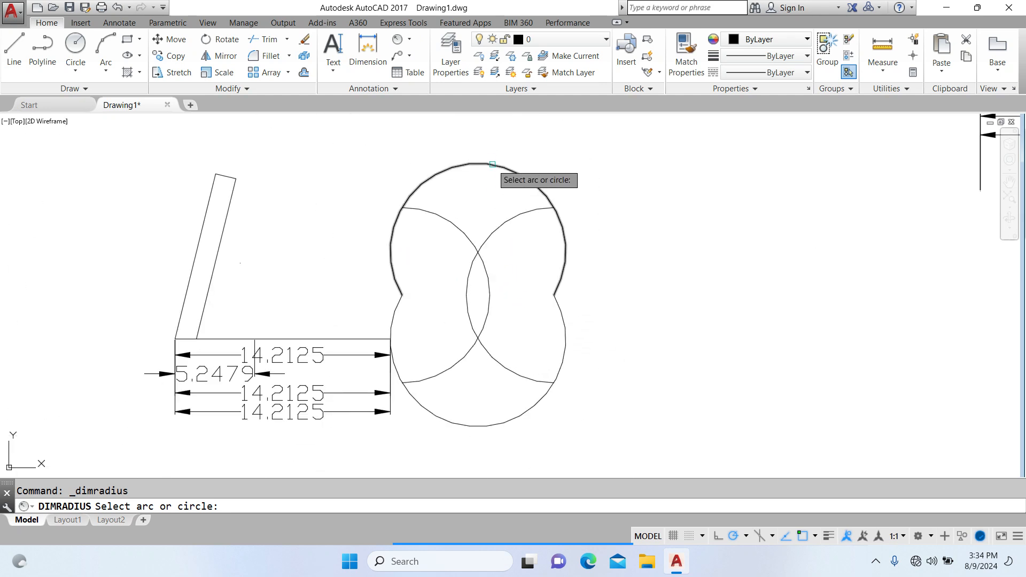
{"action": "left_click", "coordinate": [492, 164]}
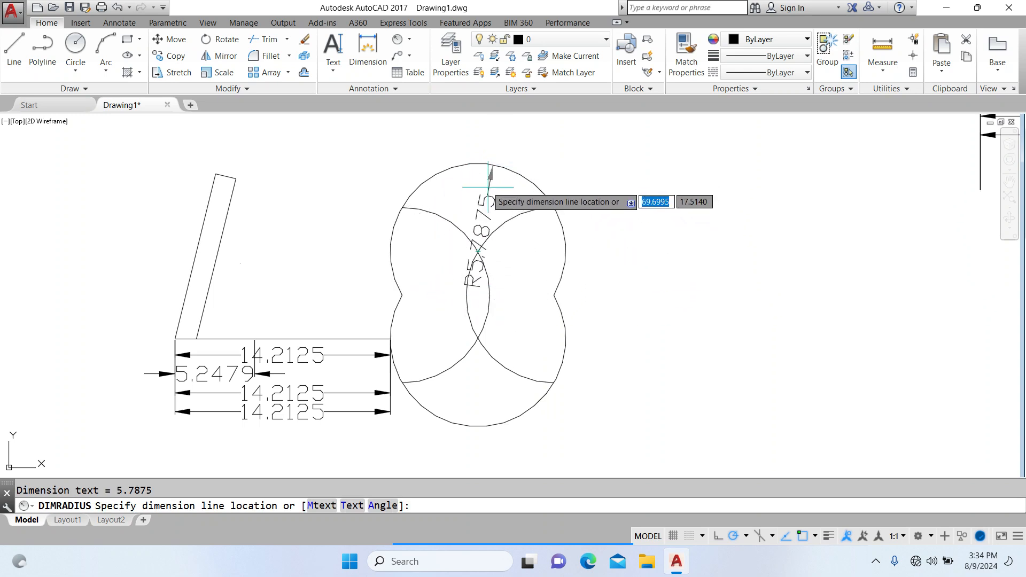
{"action": "key", "text": "Escape"}
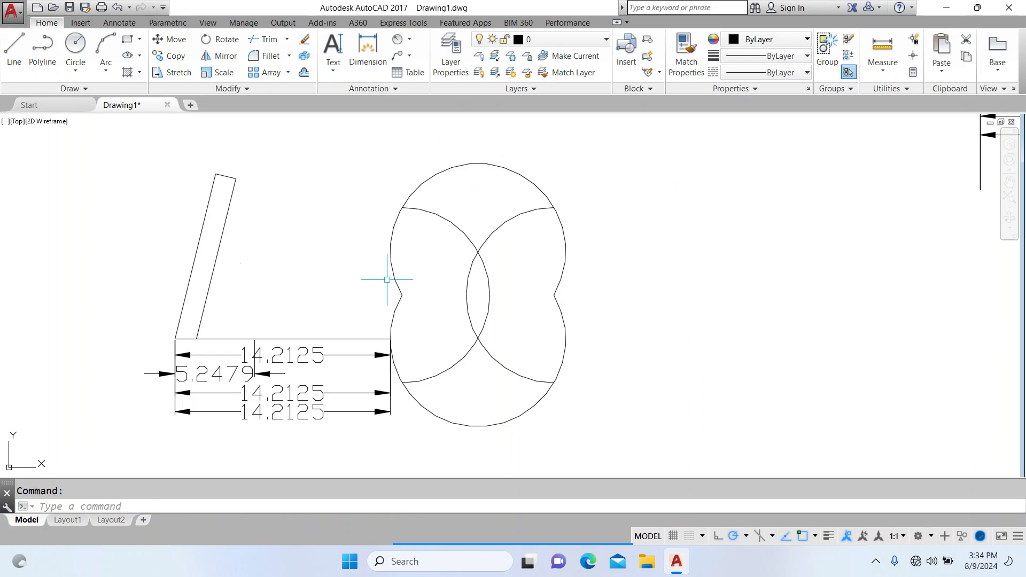
Try a diameter dimension on the upper arc of the overlapping-circle figure, and cancel it before placement.
{"action": "left_click", "coordinate": [410, 41]}
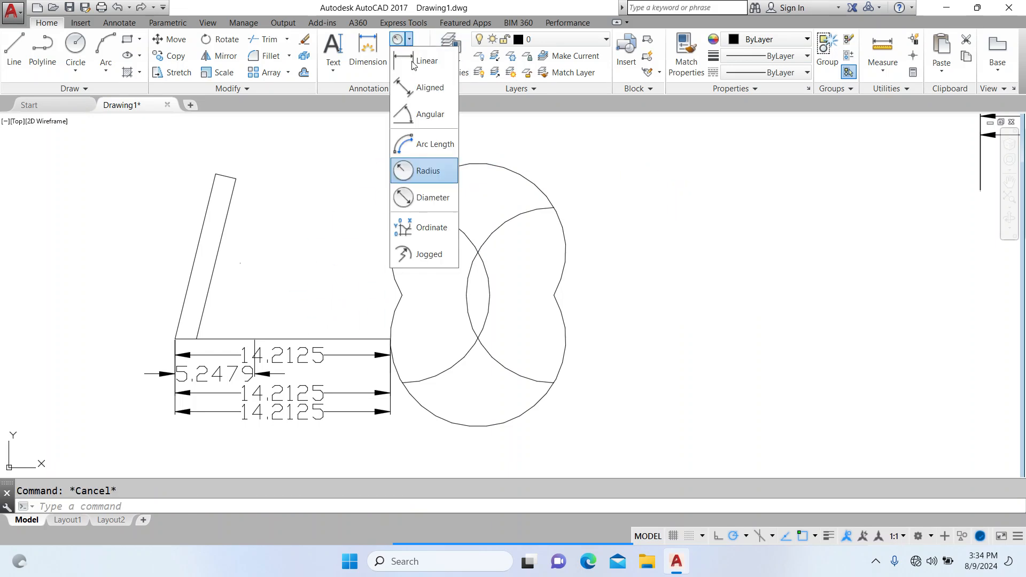
{"action": "left_click", "coordinate": [424, 197]}
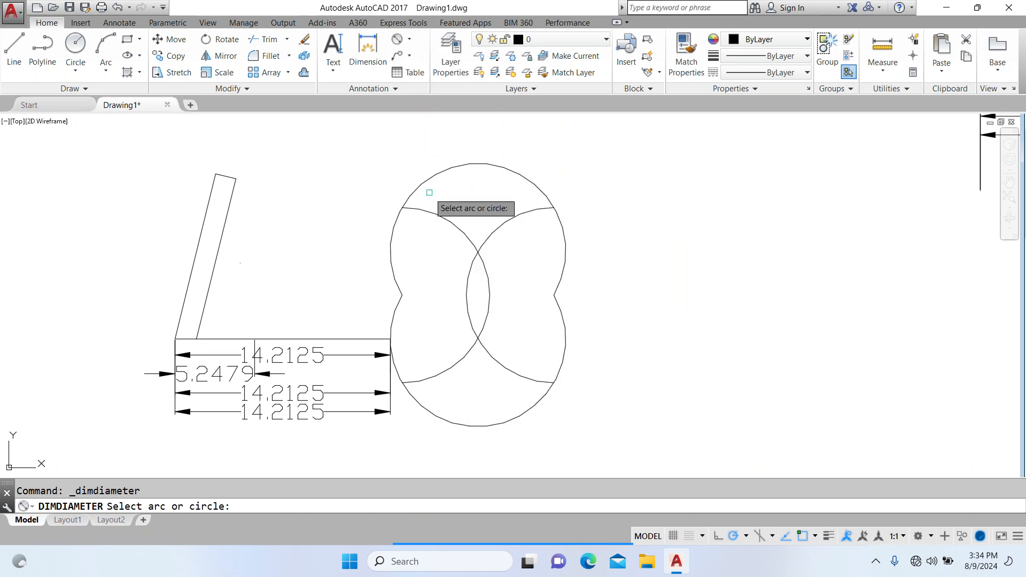
{"action": "left_click", "coordinate": [481, 165]}
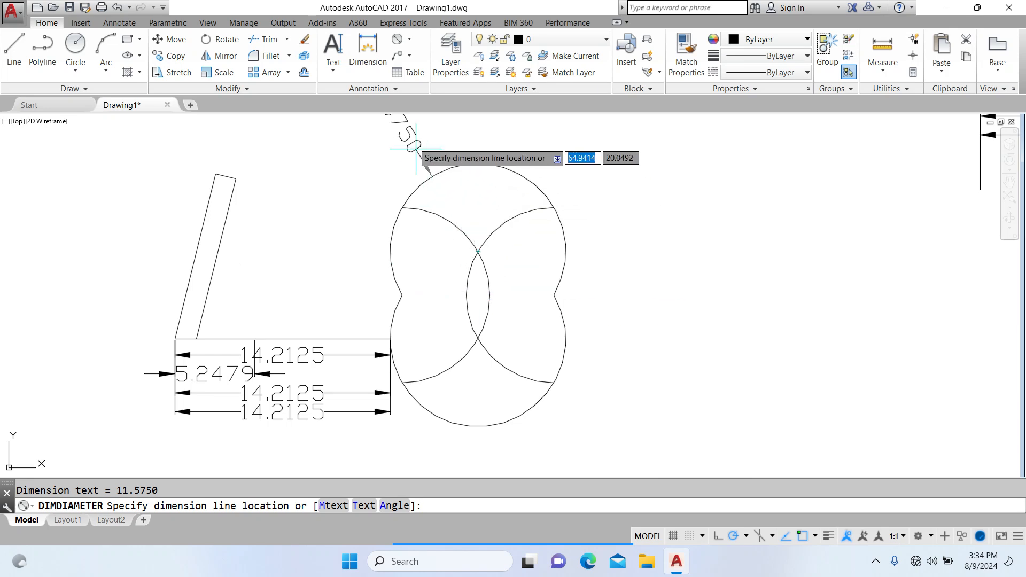
{"action": "key", "text": "Escape"}
{"action": "left_click", "coordinate": [410, 43]}
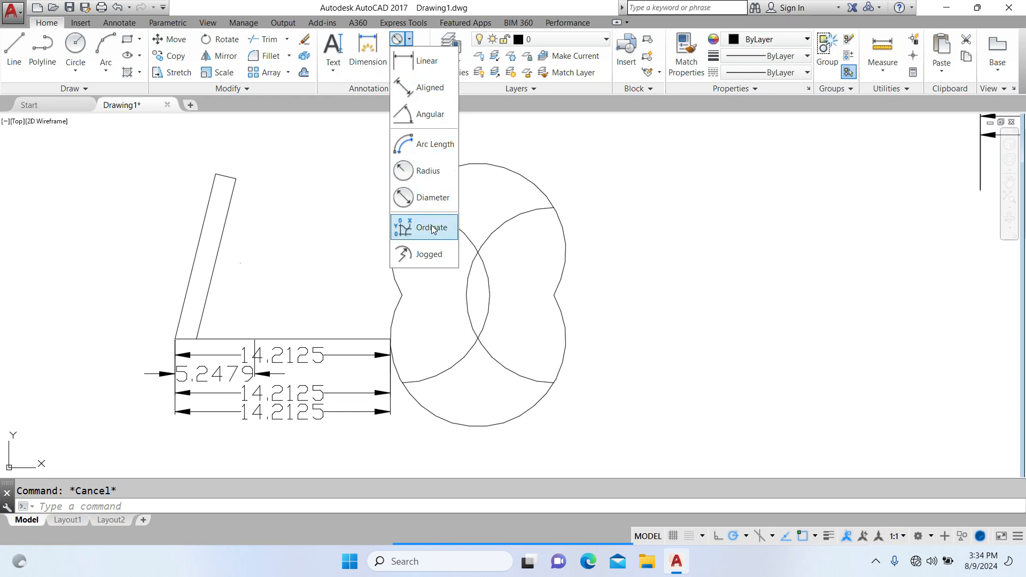
{"action": "key", "text": "Escape"}
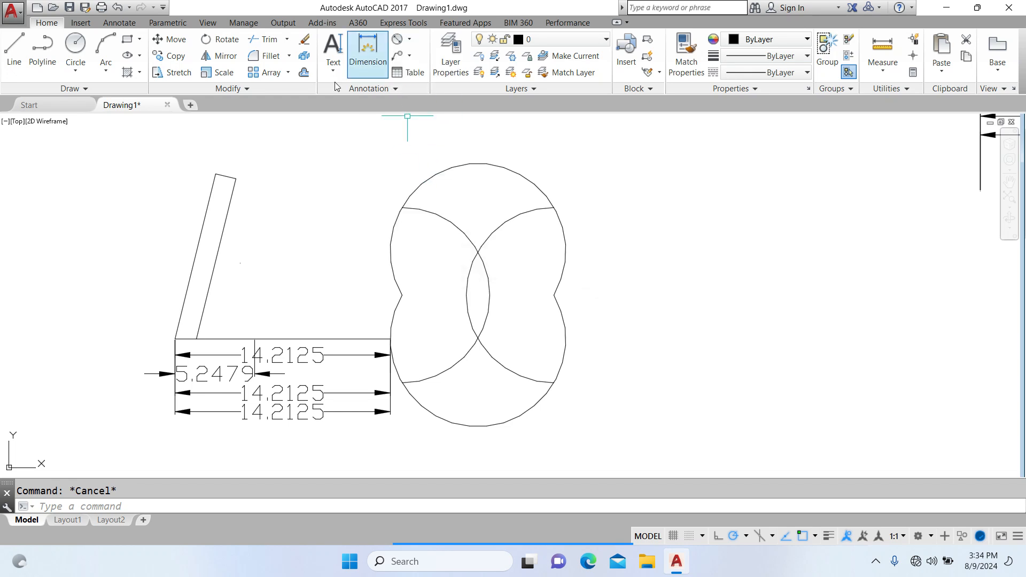
{"action": "scroll", "coordinate": [277, 117], "scroll_direction": "down", "scroll_amount": 2}
{"action": "scroll", "coordinate": [287, 115], "scroll_direction": "down", "scroll_amount": 1}
{"action": "scroll", "coordinate": [344, 133], "scroll_direction": "up", "scroll_amount": 2}
{"action": "scroll", "coordinate": [197, 232], "scroll_direction": "down", "scroll_amount": 3}
{"action": "scroll", "coordinate": [285, 185], "scroll_direction": "up", "scroll_amount": 1}
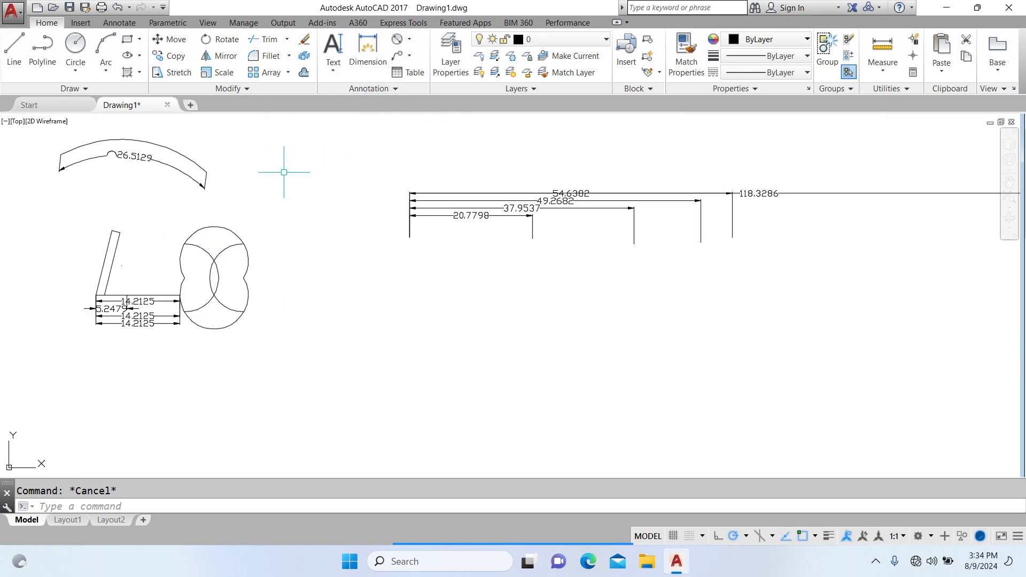
Place a multileader in the empty area below the dimensioned figures, with a leader about 19.88 long at 314°, and enter a first name as its text.
{"action": "left_click", "coordinate": [411, 59]}
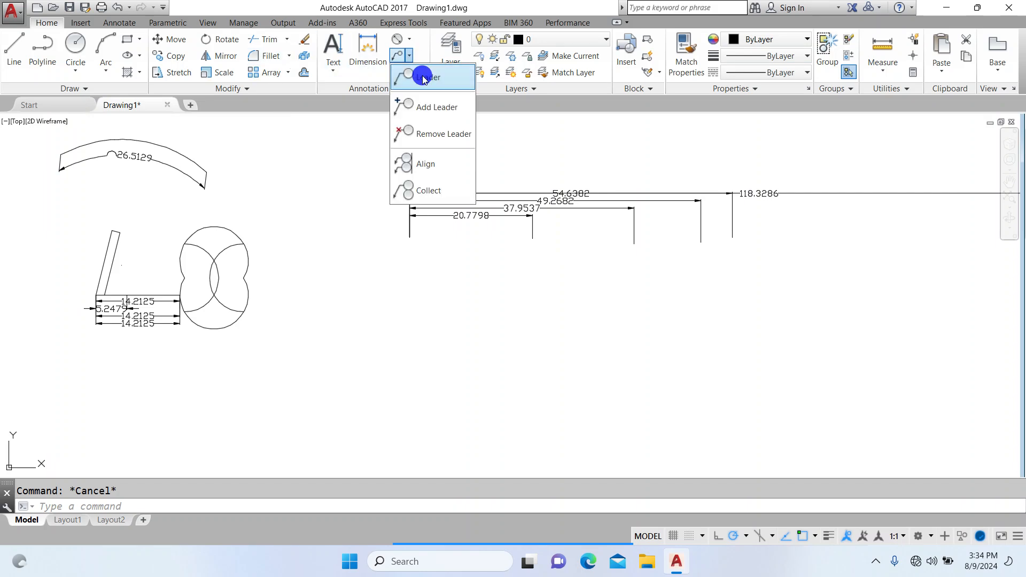
{"action": "left_click", "coordinate": [424, 78]}
{"action": "scroll", "coordinate": [287, 217], "scroll_direction": "down", "scroll_amount": 1}
{"action": "scroll", "coordinate": [362, 279], "scroll_direction": "up", "scroll_amount": 4}
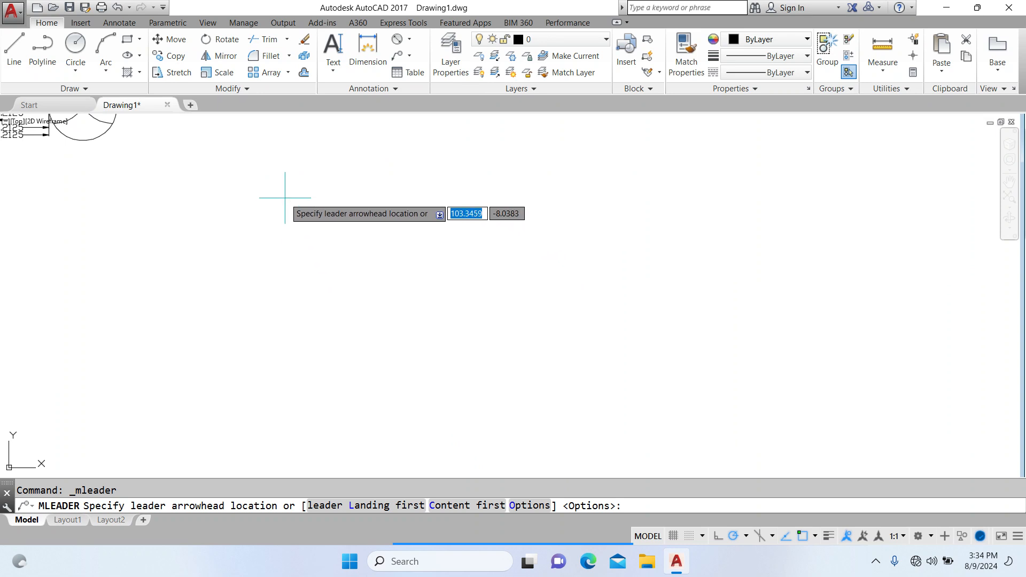
{"action": "scroll", "coordinate": [292, 209], "scroll_direction": "down", "scroll_amount": 1}
{"action": "left_click", "coordinate": [308, 216]}
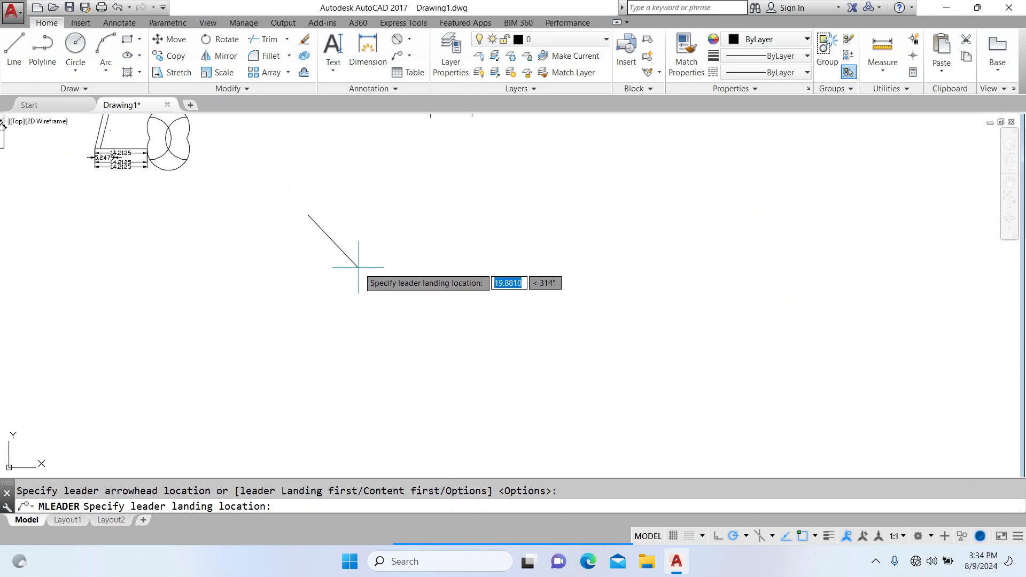
{"action": "left_click", "coordinate": [358, 267]}
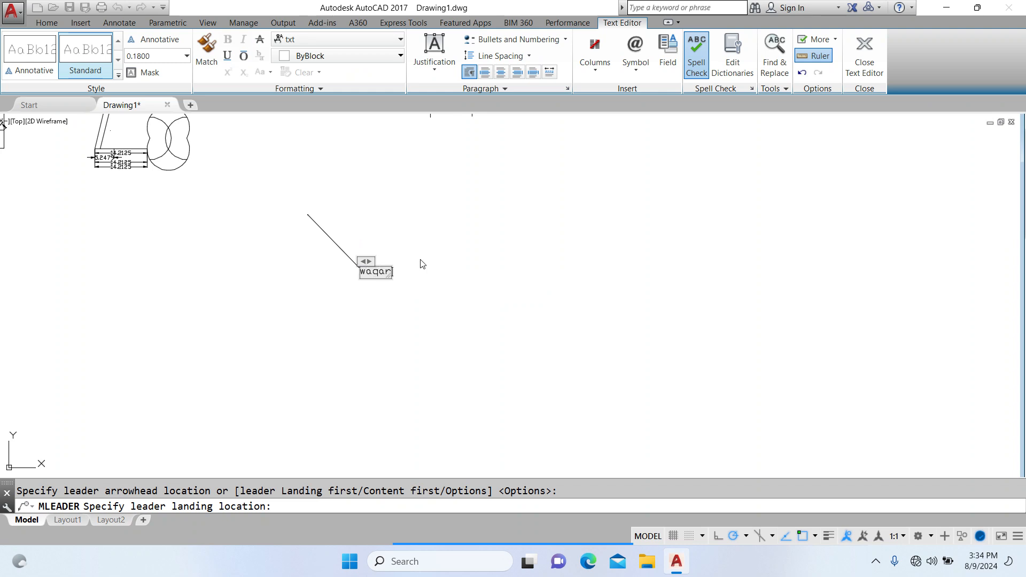
{"action": "key", "text": "Escape"}
{"action": "scroll", "coordinate": [297, 206], "scroll_direction": "up", "scroll_amount": 5}
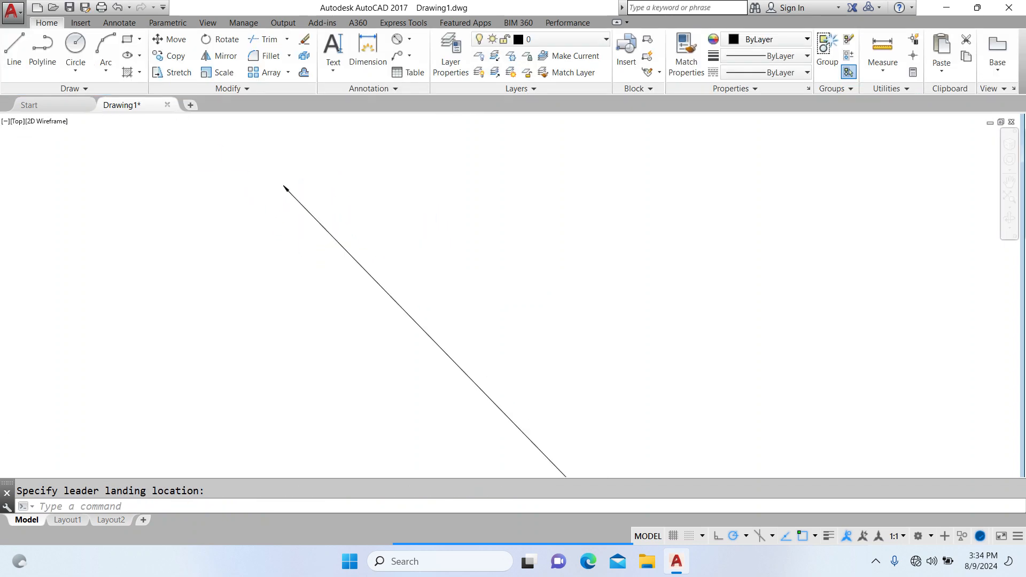
{"action": "scroll", "coordinate": [362, 337], "scroll_direction": "down", "scroll_amount": 3}
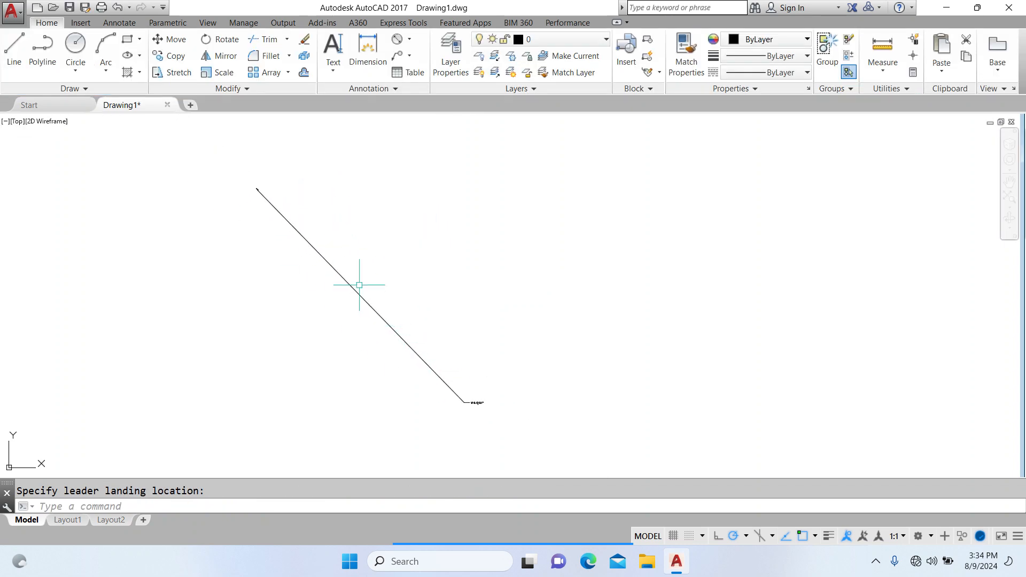
Place a multileader pointing at the lower-left corner of the cross figure's larger square, landing below-left of it, with the text civil.
{"action": "scroll", "coordinate": [369, 337], "scroll_direction": "down", "scroll_amount": 5}
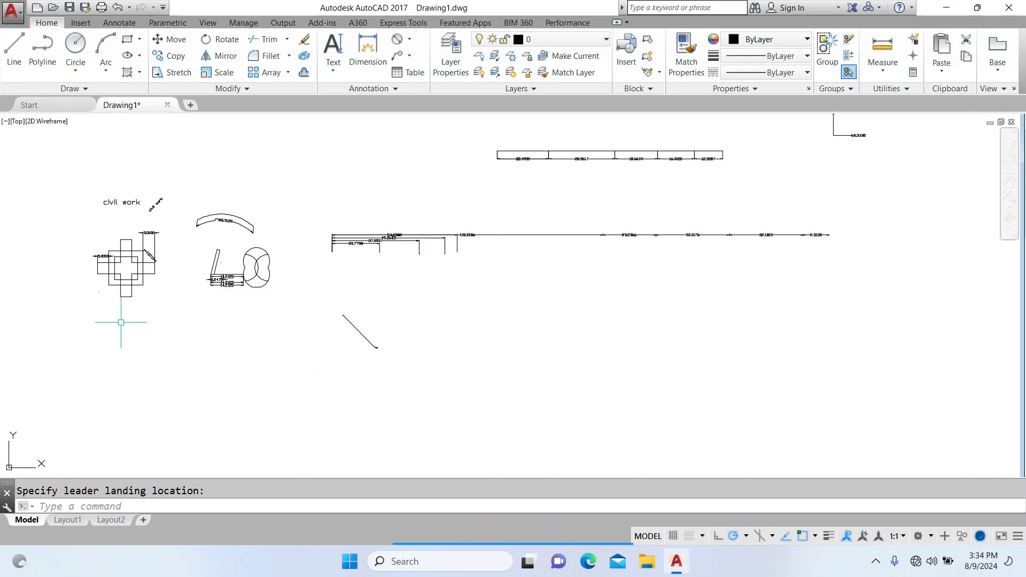
{"action": "scroll", "coordinate": [142, 286], "scroll_direction": "up", "scroll_amount": 10}
{"action": "scroll", "coordinate": [286, 252], "scroll_direction": "down", "scroll_amount": 6}
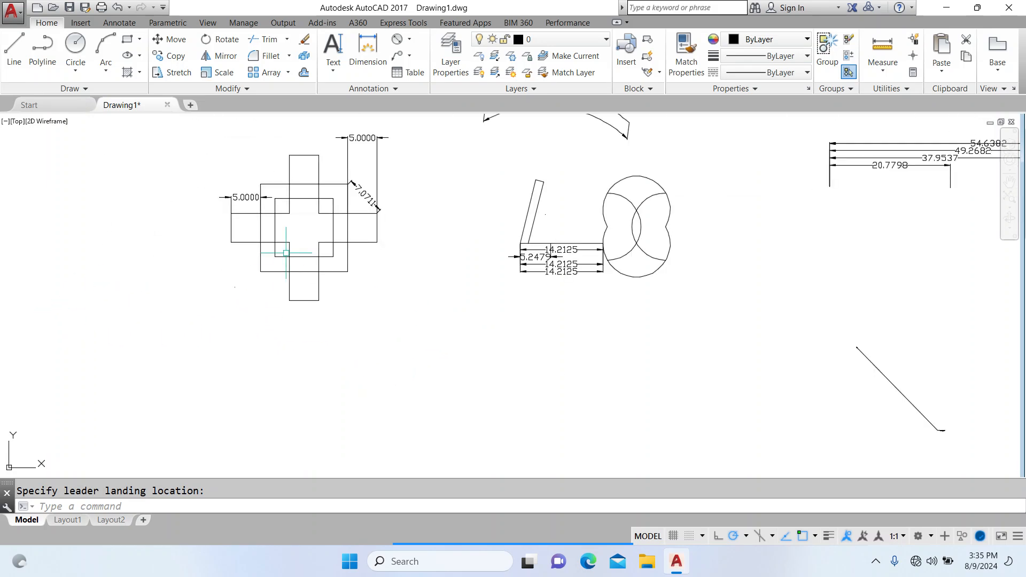
{"action": "left_click", "coordinate": [398, 57]}
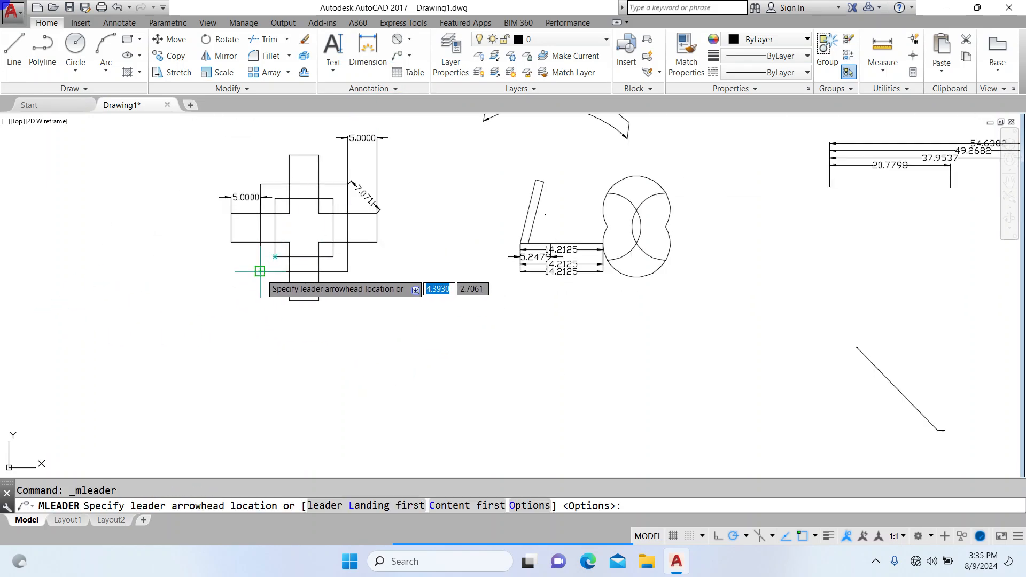
{"action": "left_click", "coordinate": [261, 272]}
{"action": "left_click", "coordinate": [230, 297]}
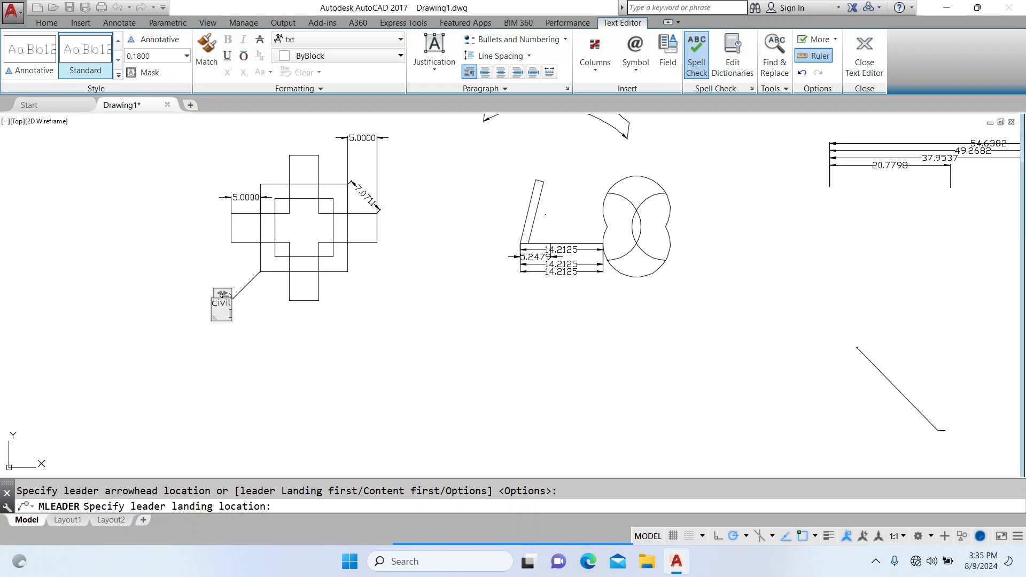
{"action": "left_click", "coordinate": [247, 316]}
{"action": "scroll", "coordinate": [229, 298], "scroll_direction": "up", "scroll_amount": 8}
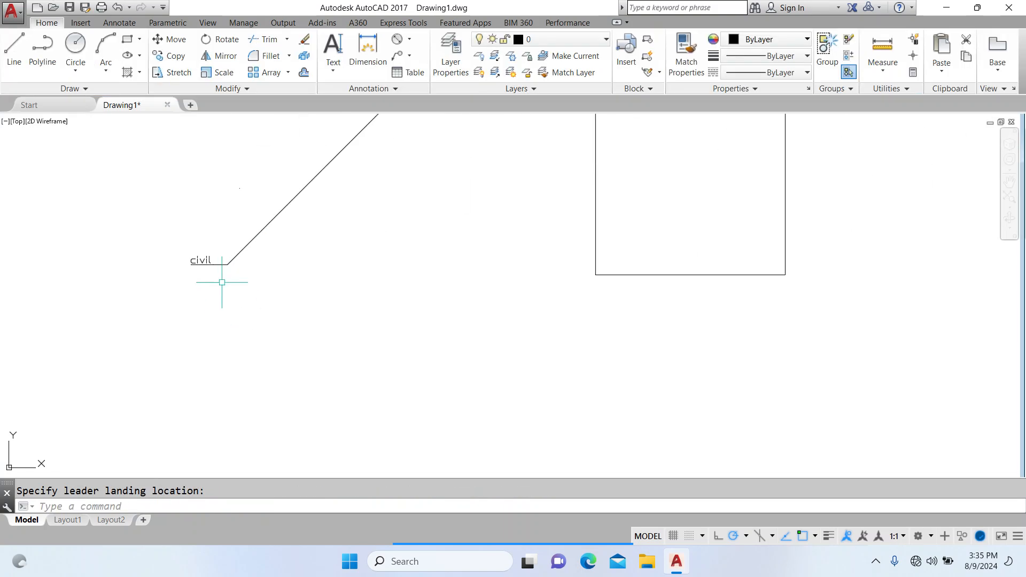
Add four leaders to the civil multileader, pointing at the nearby corners and intersections of the cross figure's left and lower arms.
{"action": "scroll", "coordinate": [236, 352], "scroll_direction": "down", "scroll_amount": 3}
{"action": "scroll", "coordinate": [331, 272], "scroll_direction": "down", "scroll_amount": 2}
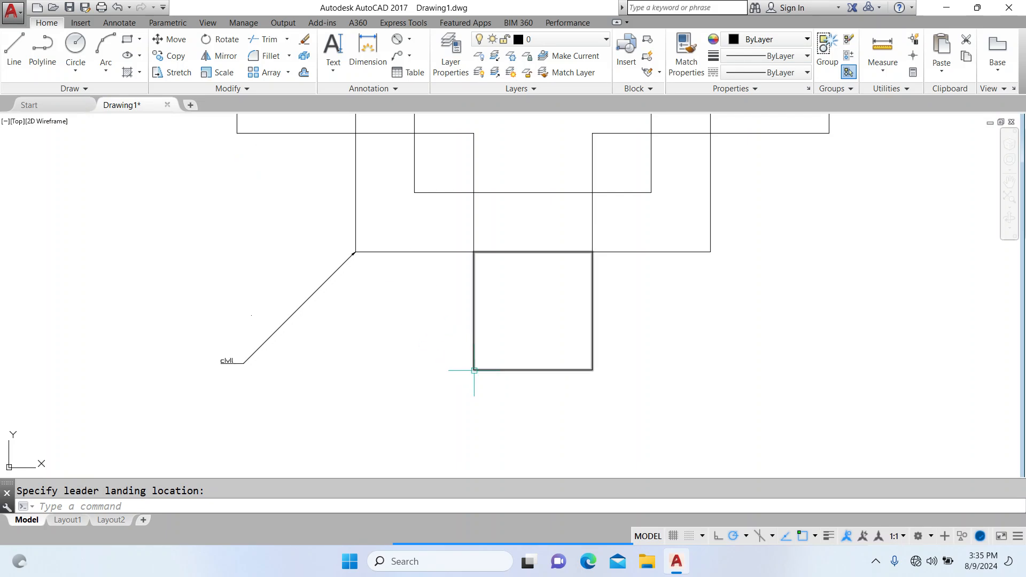
{"action": "left_click", "coordinate": [409, 55]}
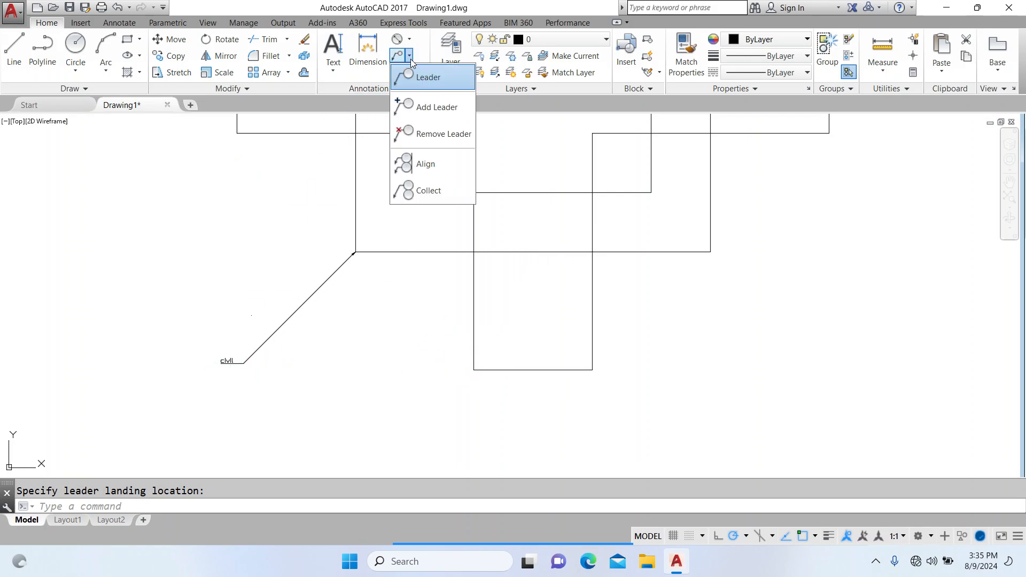
{"action": "left_click", "coordinate": [437, 107]}
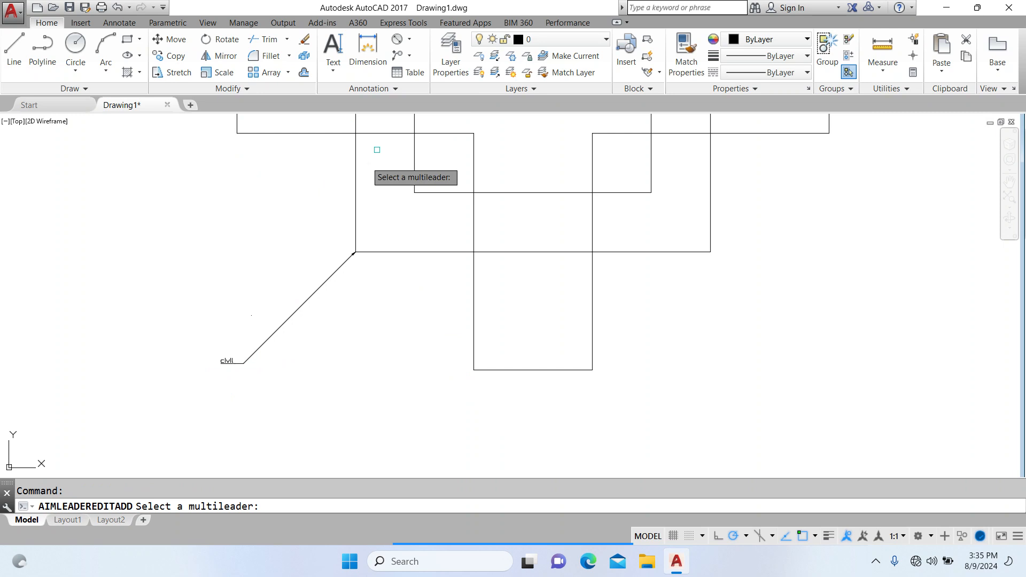
{"action": "left_click", "coordinate": [243, 364]}
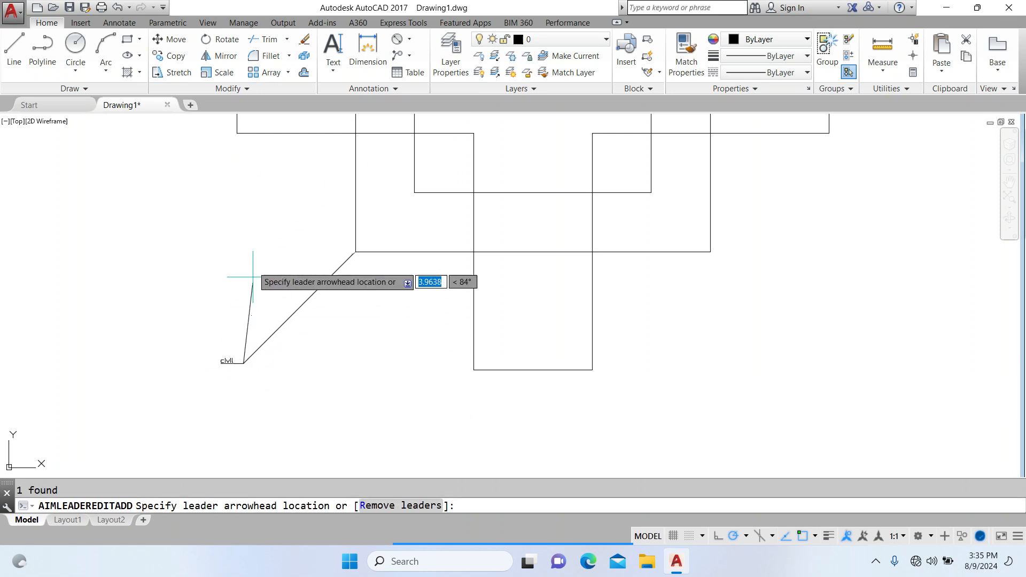
{"action": "left_click", "coordinate": [236, 133]}
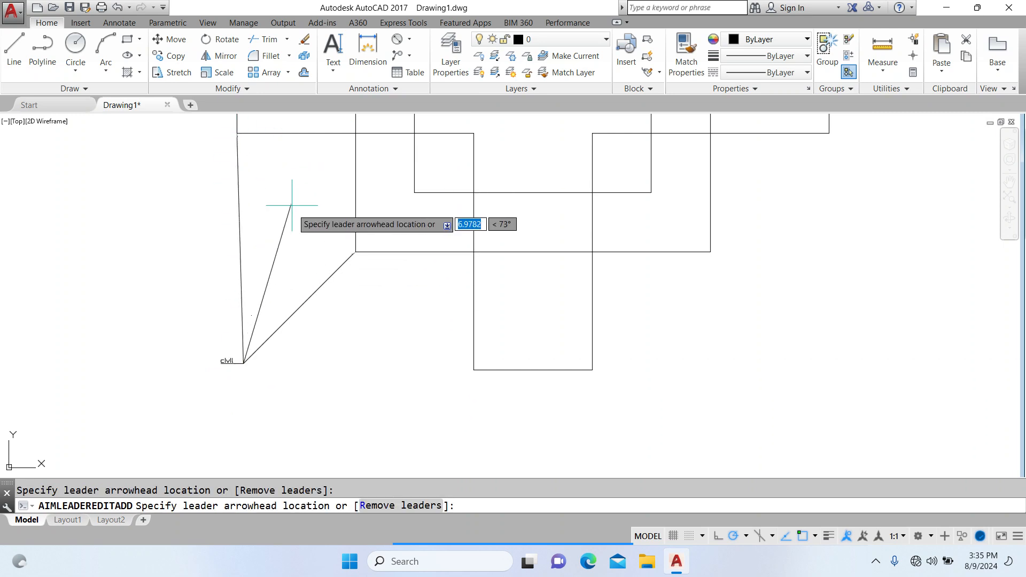
{"action": "left_click", "coordinate": [470, 370]}
{"action": "left_click", "coordinate": [474, 252]}
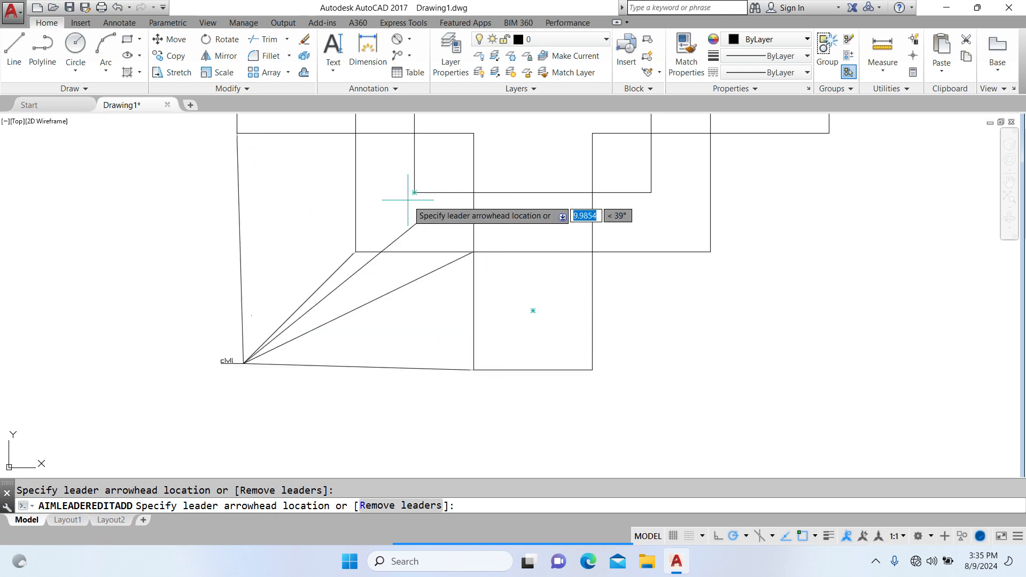
{"action": "left_click", "coordinate": [356, 133]}
{"action": "key", "text": "Escape"}
{"action": "scroll", "coordinate": [280, 180], "scroll_direction": "up", "scroll_amount": 1}
{"action": "scroll", "coordinate": [315, 222], "scroll_direction": "down", "scroll_amount": 2}
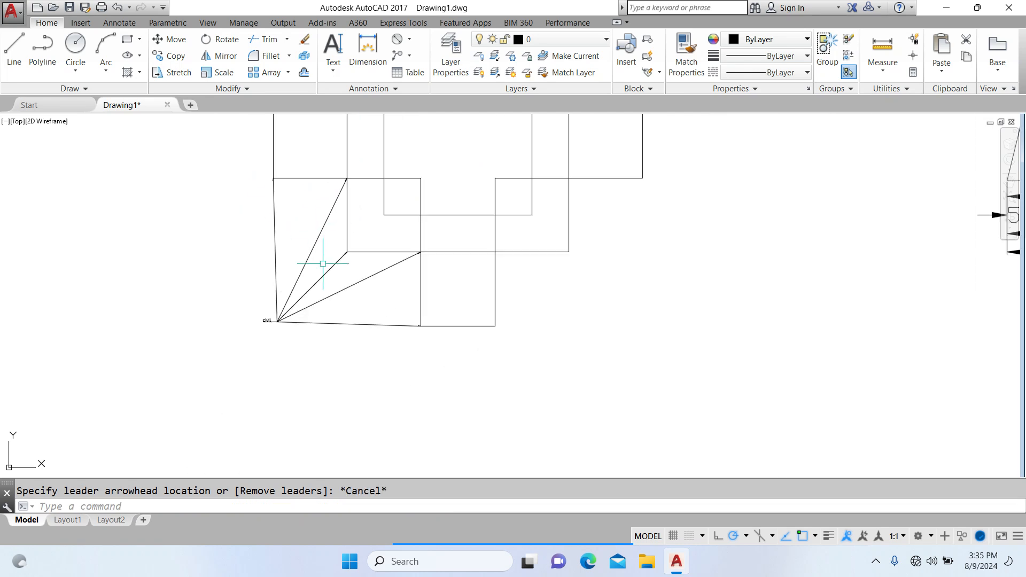
Remove the civil multileader's two outermost leaders, those to the lower-left corners of the left arm and the bottom arm.
{"action": "scroll", "coordinate": [271, 333], "scroll_direction": "up", "scroll_amount": 1}
{"action": "scroll", "coordinate": [273, 347], "scroll_direction": "down", "scroll_amount": 1}
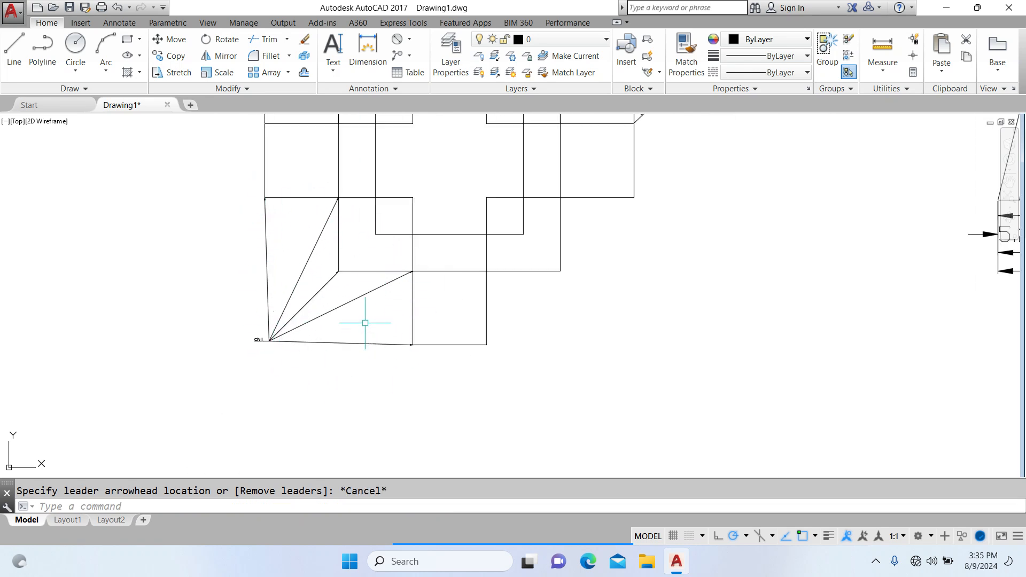
{"action": "left_click", "coordinate": [298, 282]}
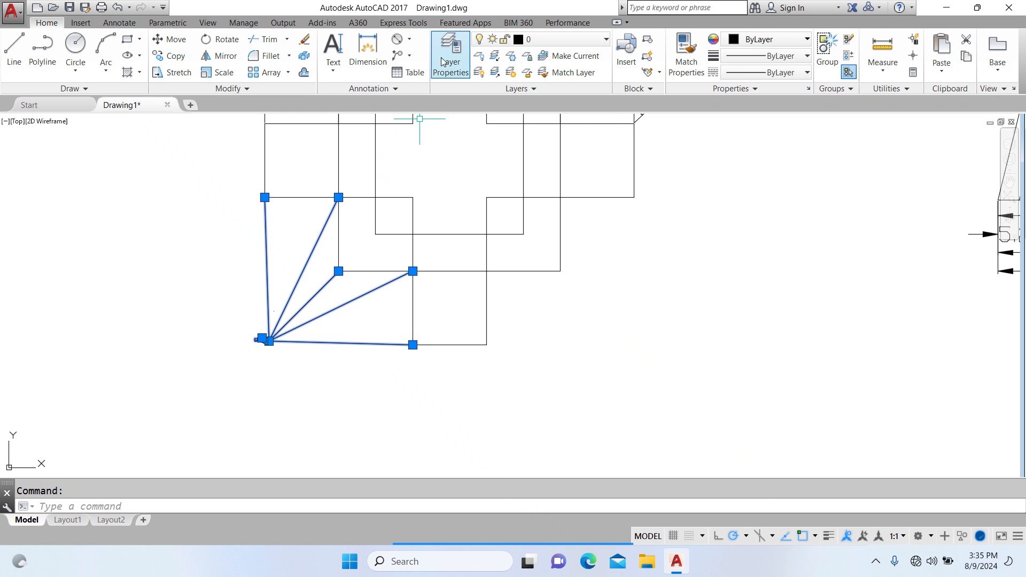
{"action": "left_click", "coordinate": [410, 58]}
{"action": "left_click", "coordinate": [444, 133]}
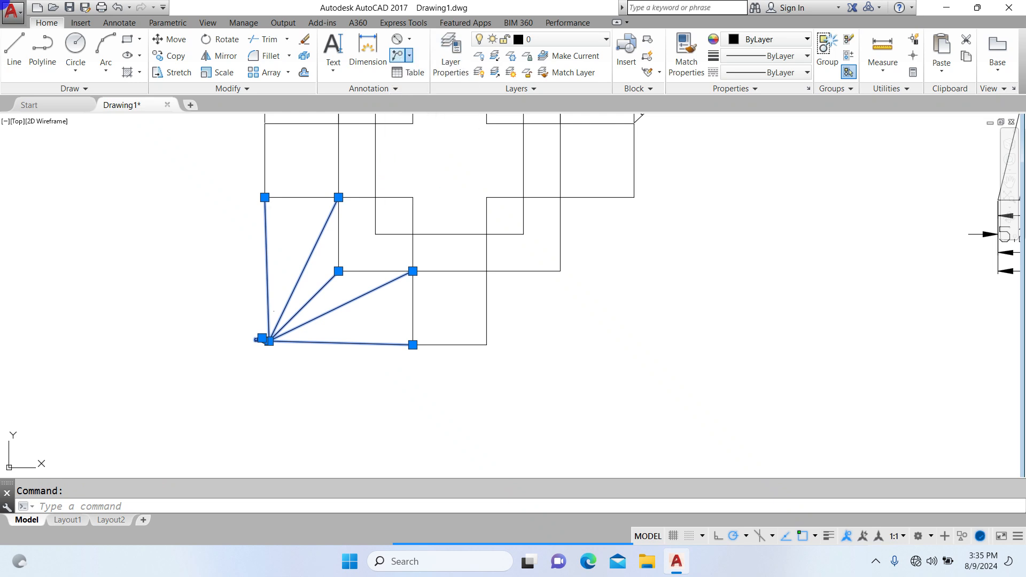
{"action": "left_click", "coordinate": [267, 226]}
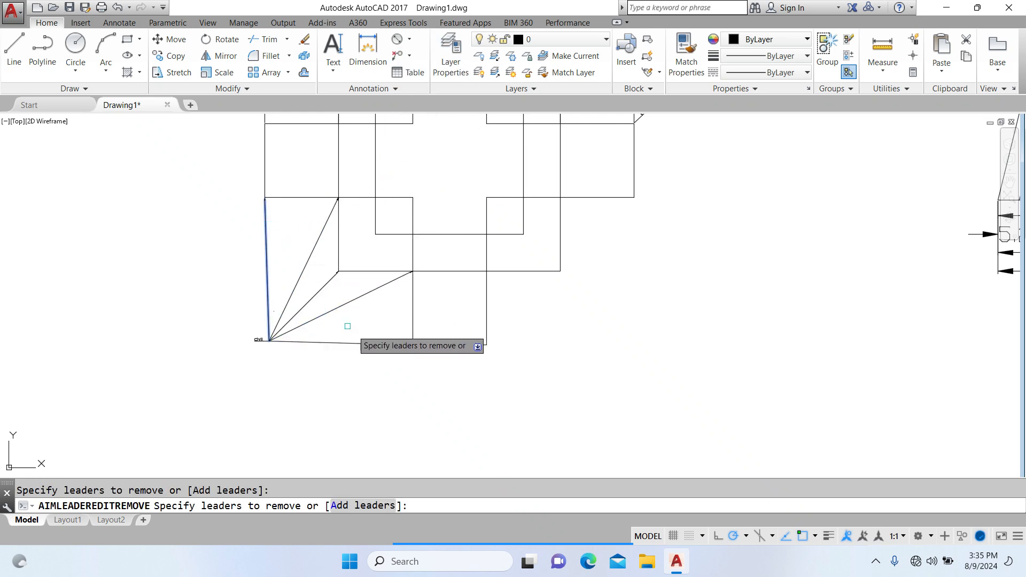
{"action": "left_click", "coordinate": [363, 343]}
{"action": "right_click", "coordinate": [371, 327]}
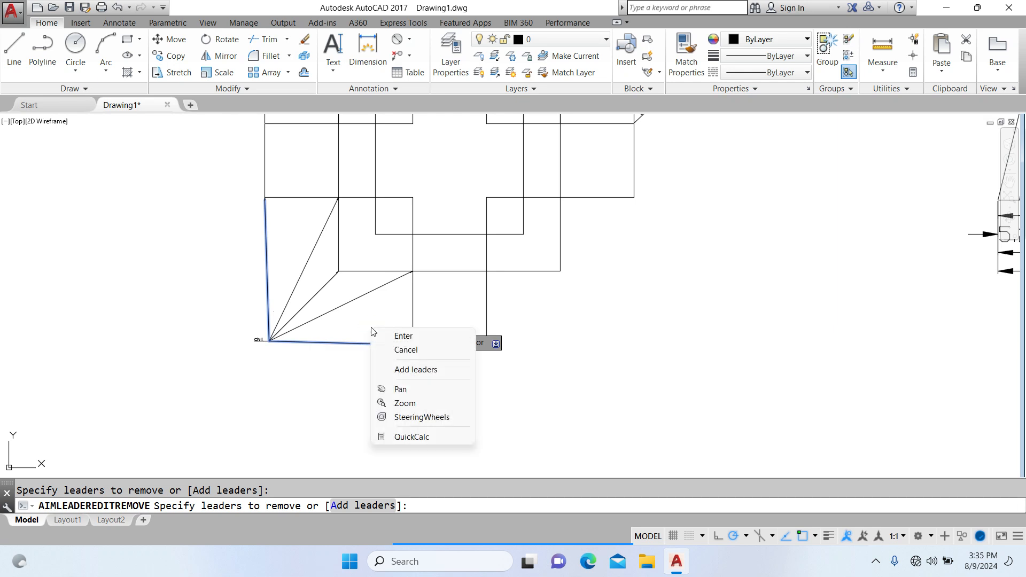
{"action": "left_click", "coordinate": [398, 335]}
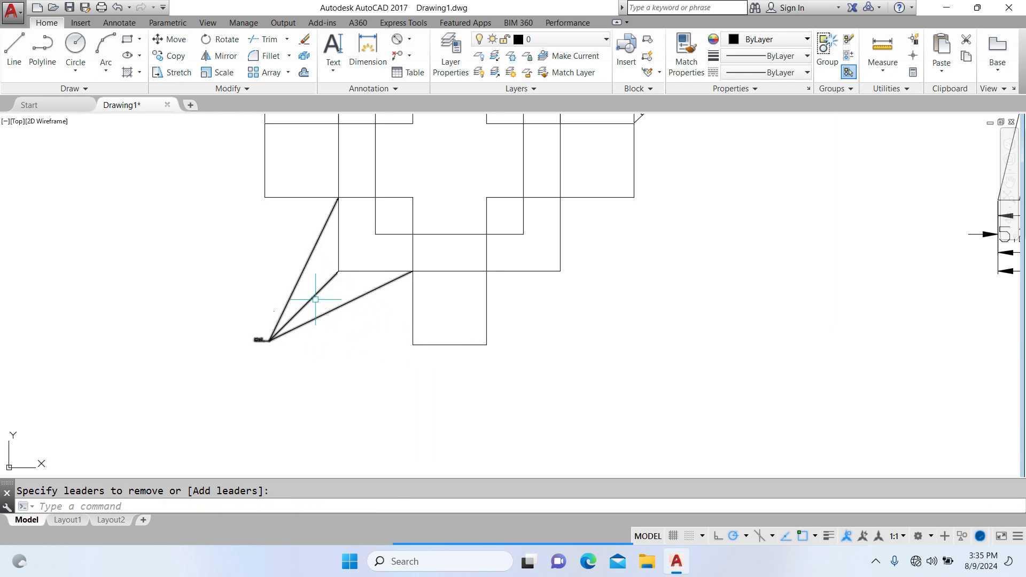
{"action": "scroll", "coordinate": [145, 263], "scroll_direction": "down", "scroll_amount": 2}
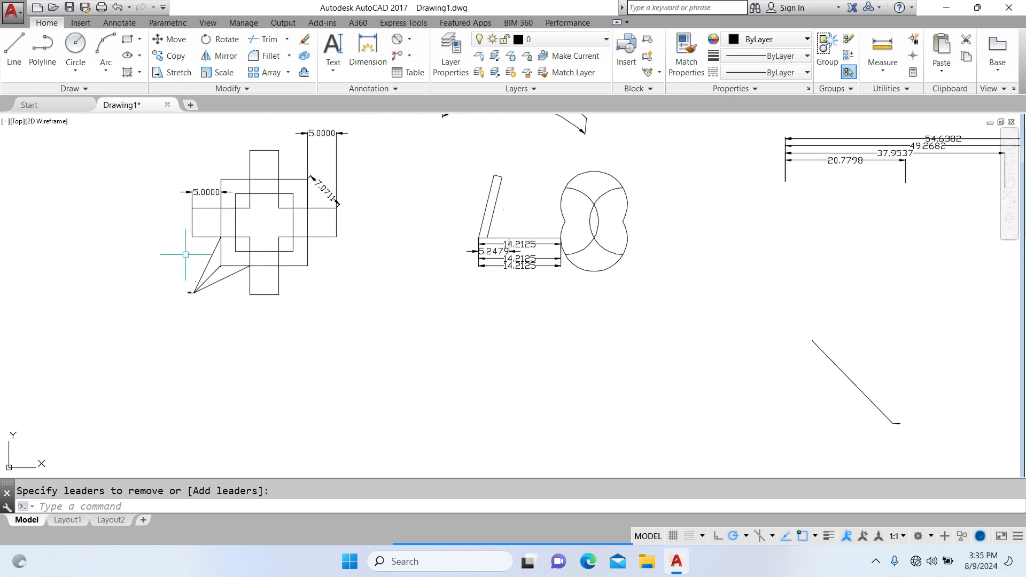
Set up a new empty table with 3 columns, 5 data rows and a row height of 1 line.
{"action": "left_click", "coordinate": [405, 73]}
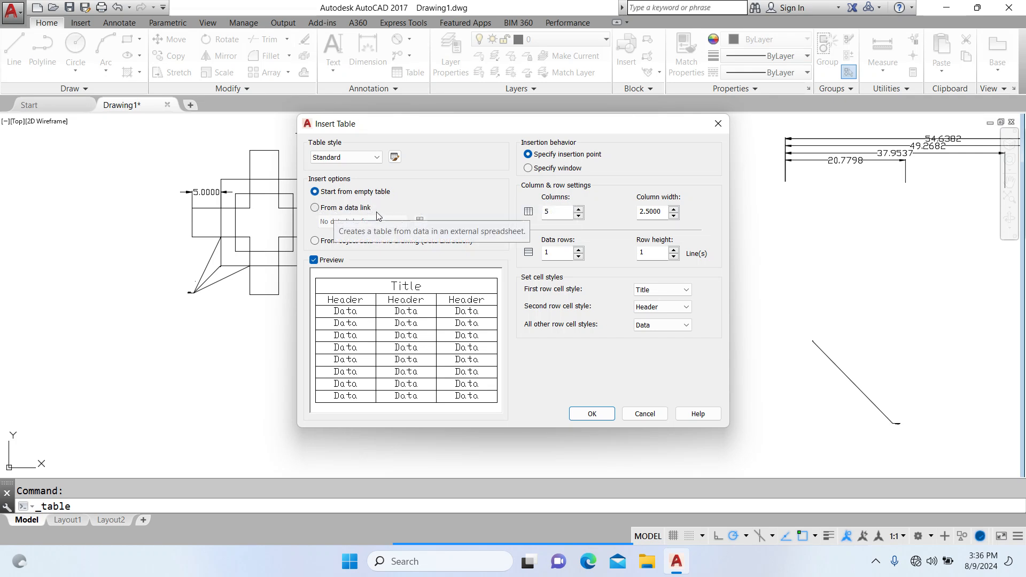
{"action": "left_click", "coordinate": [315, 208]}
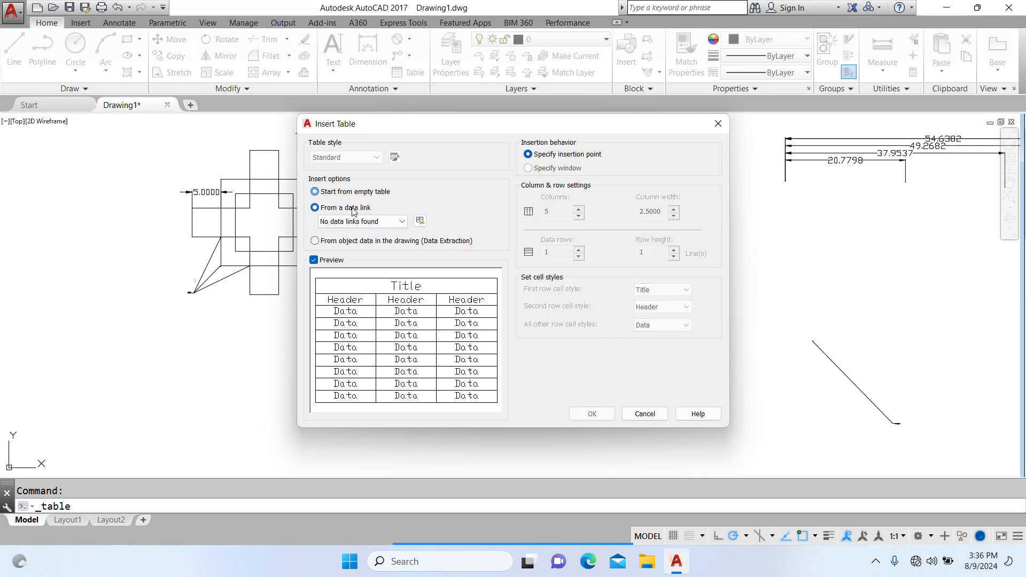
{"action": "left_click", "coordinate": [327, 192]}
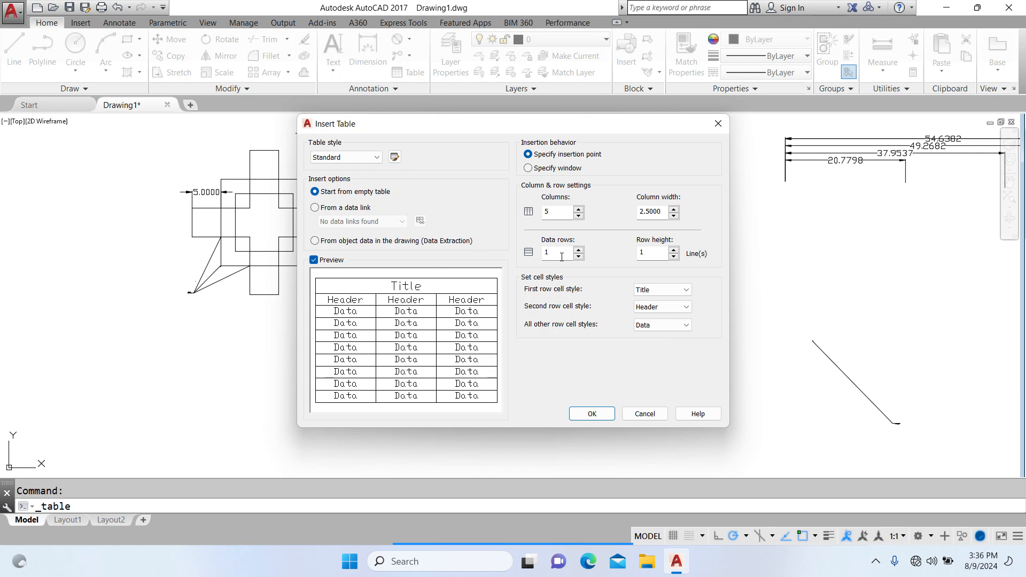
{"action": "left_click_drag", "start_coordinate": [555, 211], "coordinate": [528, 212]}
{"action": "type", "text": "3"}
{"action": "left_click_drag", "start_coordinate": [659, 213], "coordinate": [618, 210]}
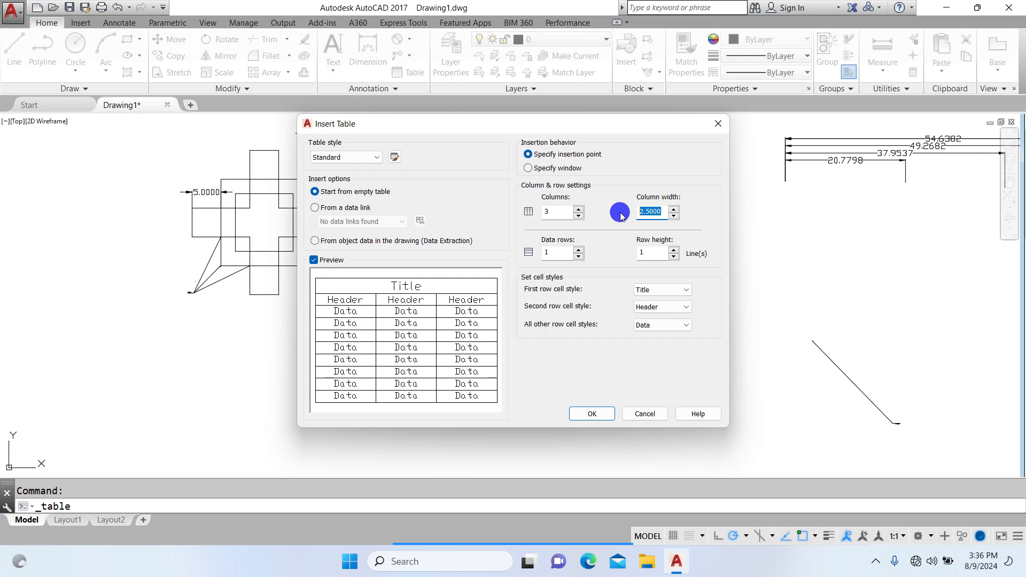
{"action": "double_click", "coordinate": [563, 257]}
{"action": "type", "text": "5"}
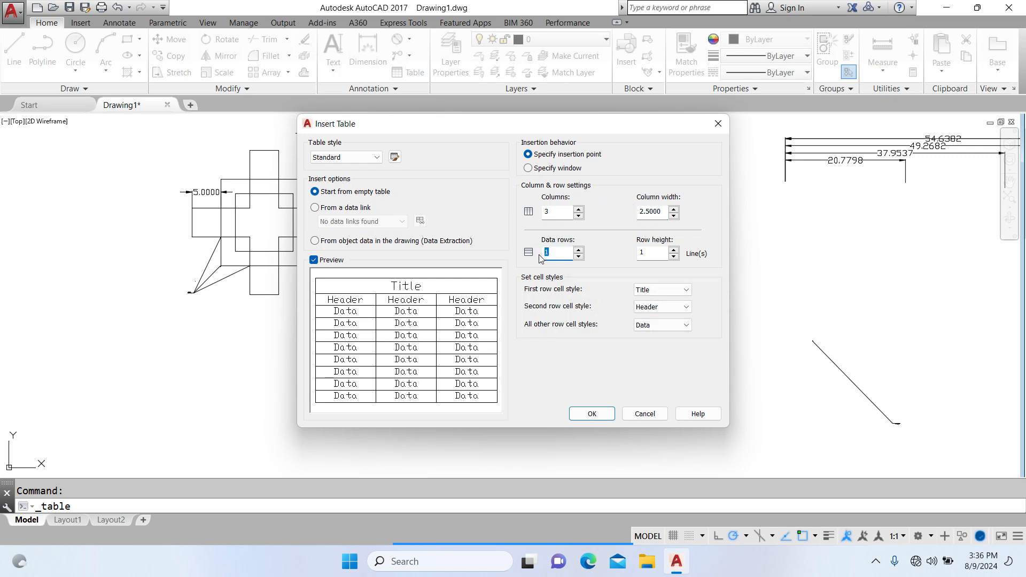
{"action": "double_click", "coordinate": [646, 253]}
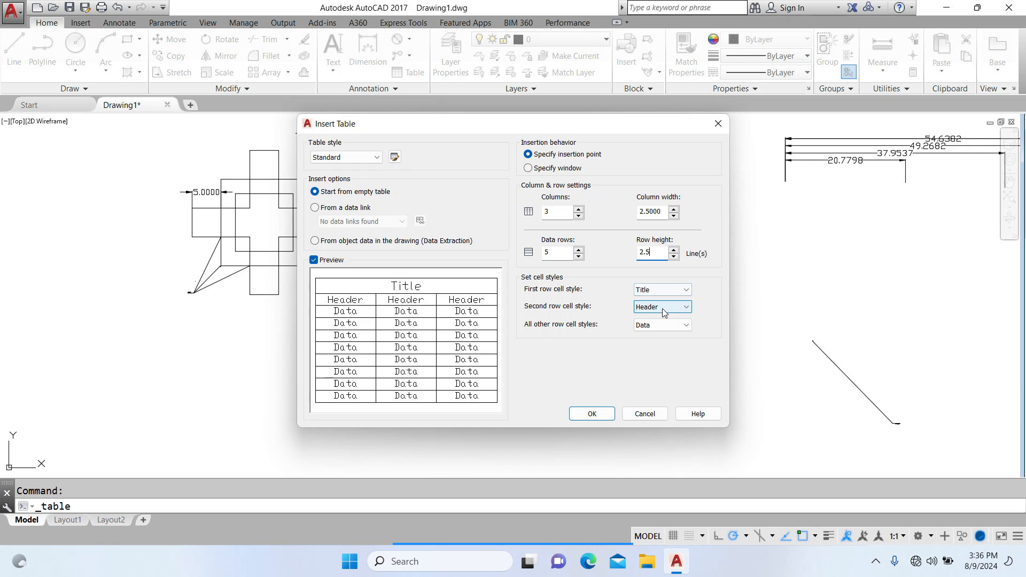
{"action": "left_click", "coordinate": [596, 415]}
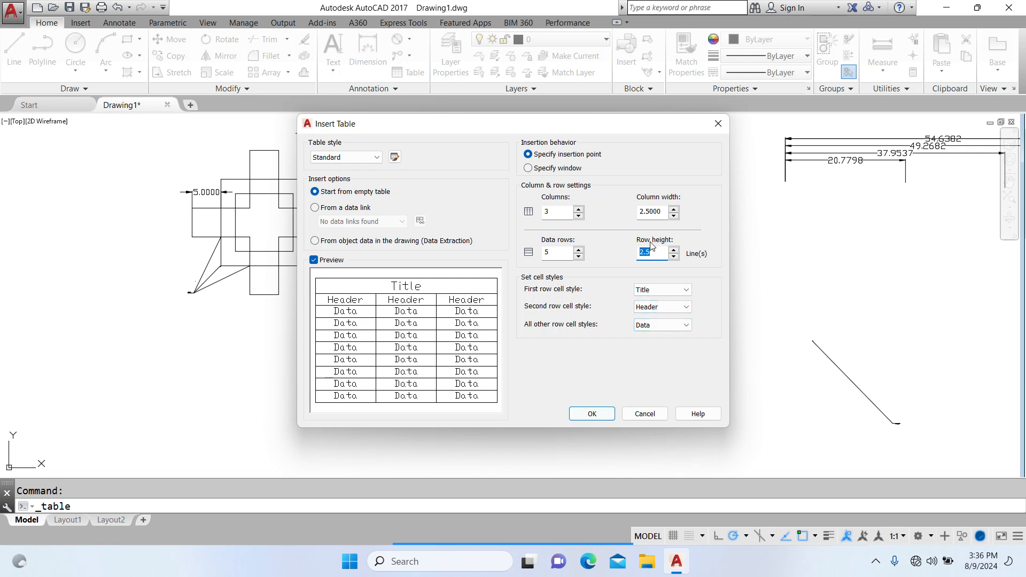
{"action": "type", "text": "1"}
{"action": "left_click", "coordinate": [594, 414]}
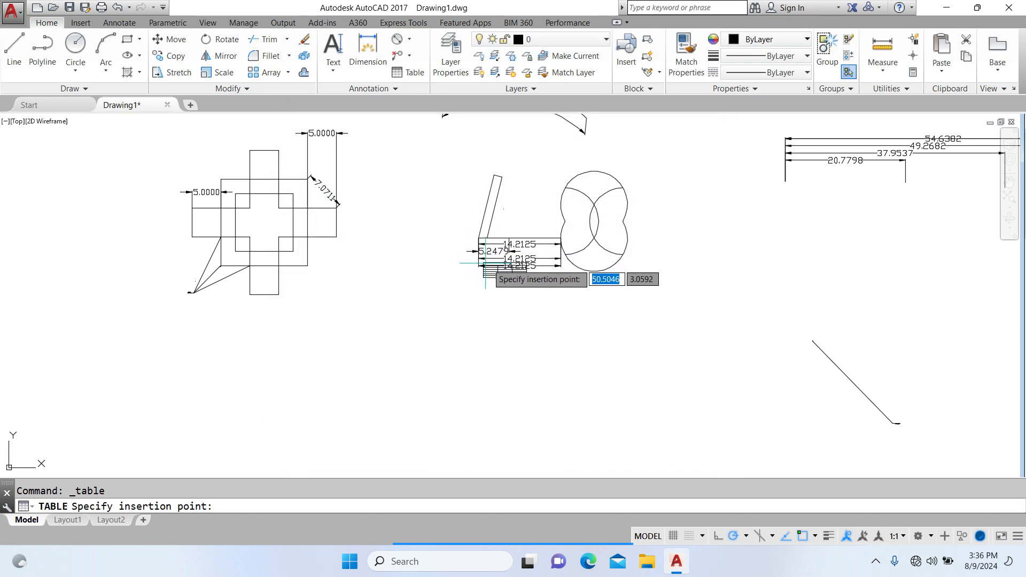
Insert the table in the empty area above and left of the figures, and enter Street#10 as its title.
{"action": "scroll", "coordinate": [434, 287], "scroll_direction": "down", "scroll_amount": 6}
{"action": "scroll", "coordinate": [344, 184], "scroll_direction": "up", "scroll_amount": 14}
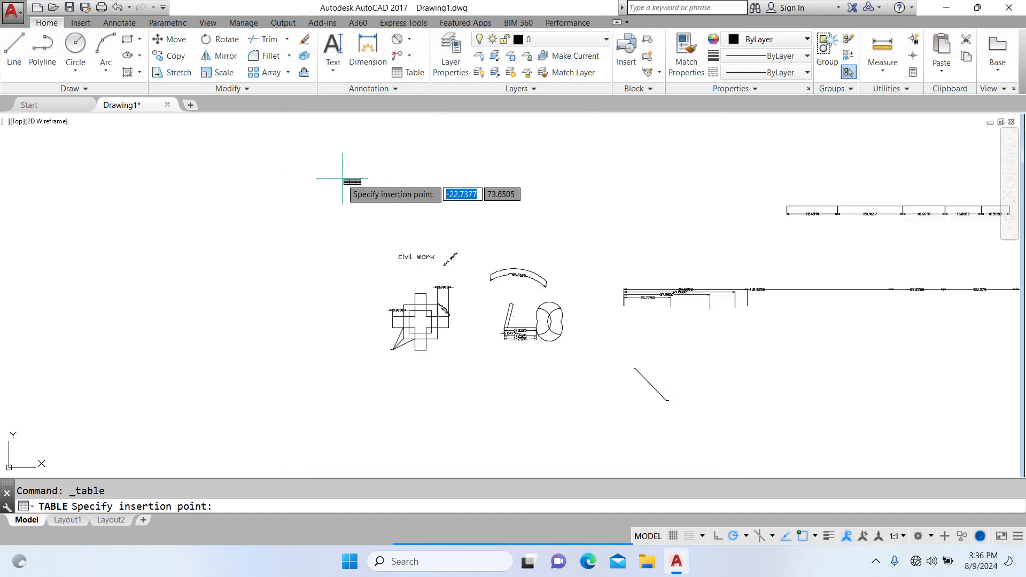
{"action": "left_click", "coordinate": [306, 238]}
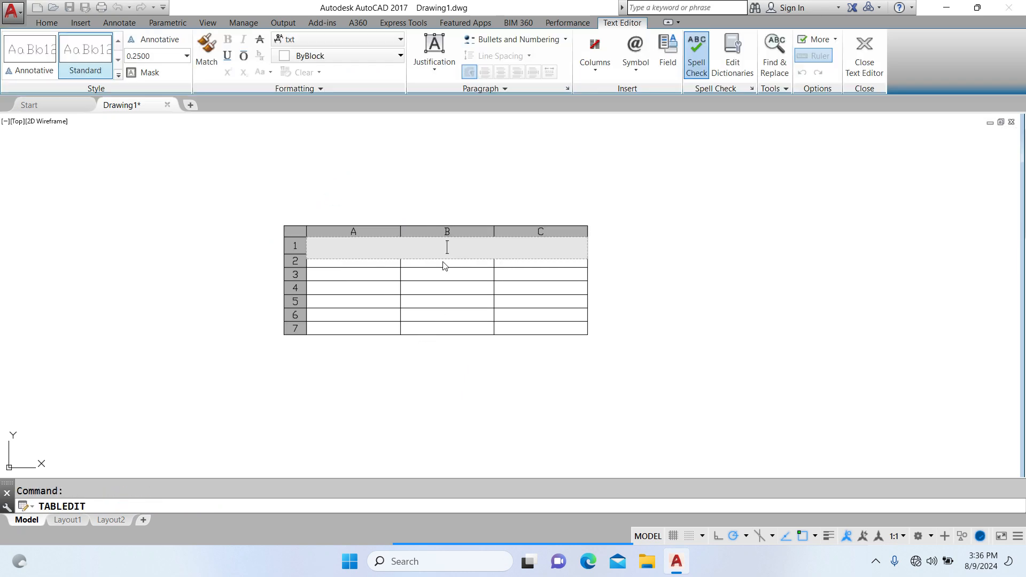
{"action": "type", "text": "Streey"}
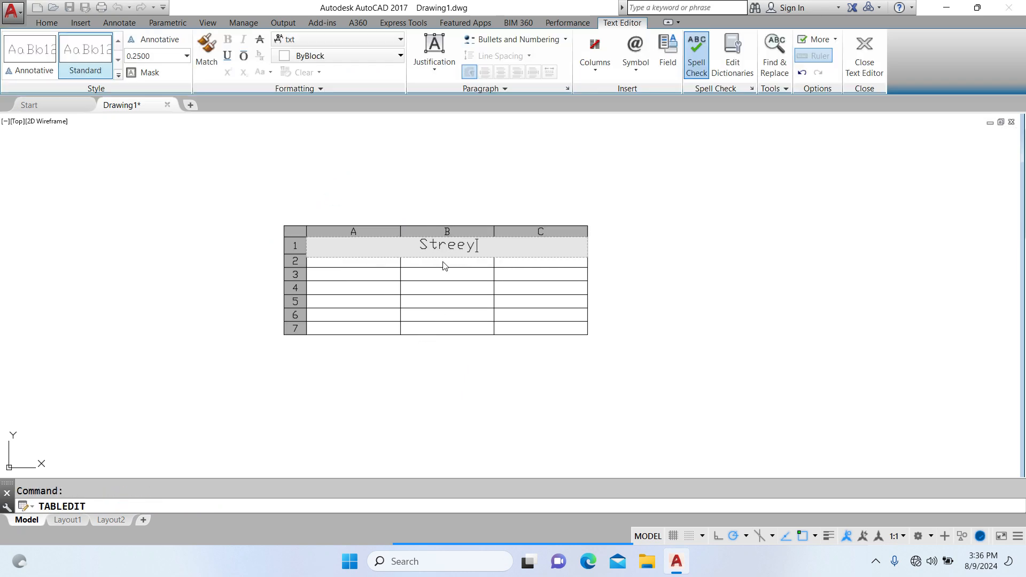
{"action": "key", "text": "BackSpace"}
{"action": "type", "text": "t"}
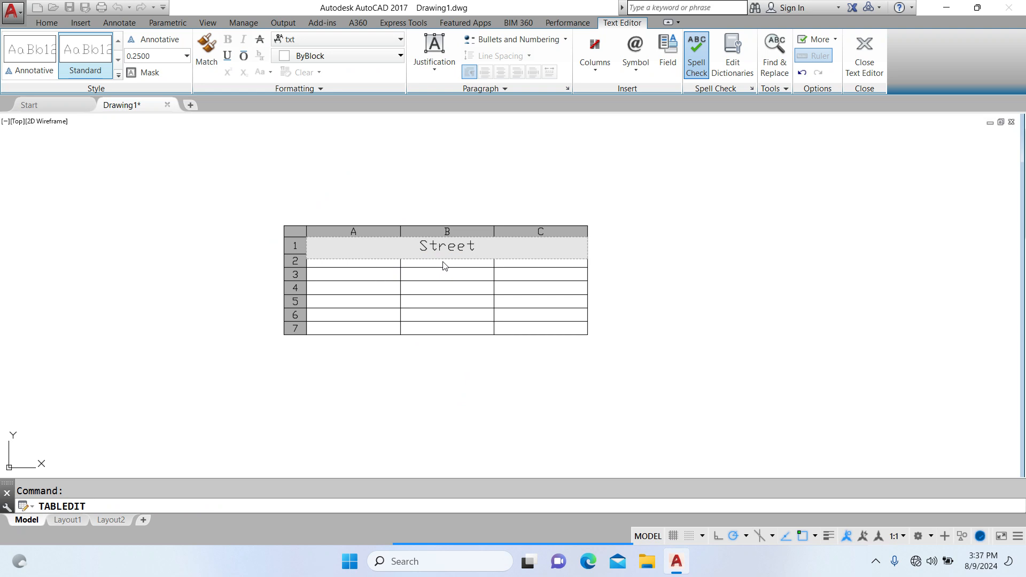
{"action": "type", "text": "#10"}
{"action": "key", "text": "Tab"}
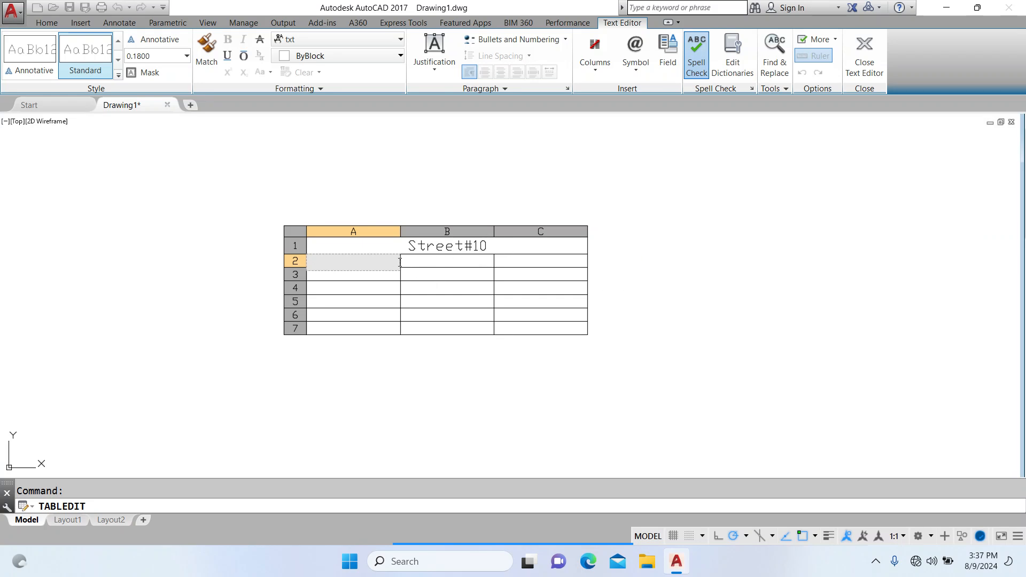
Fill the first column of the Street#10 table, from row 2 to row 7, with 5000, 5015, 5016, 5018, 5020 and 5020.
{"action": "type", "text": "5000"}
{"action": "key", "text": "Return"}
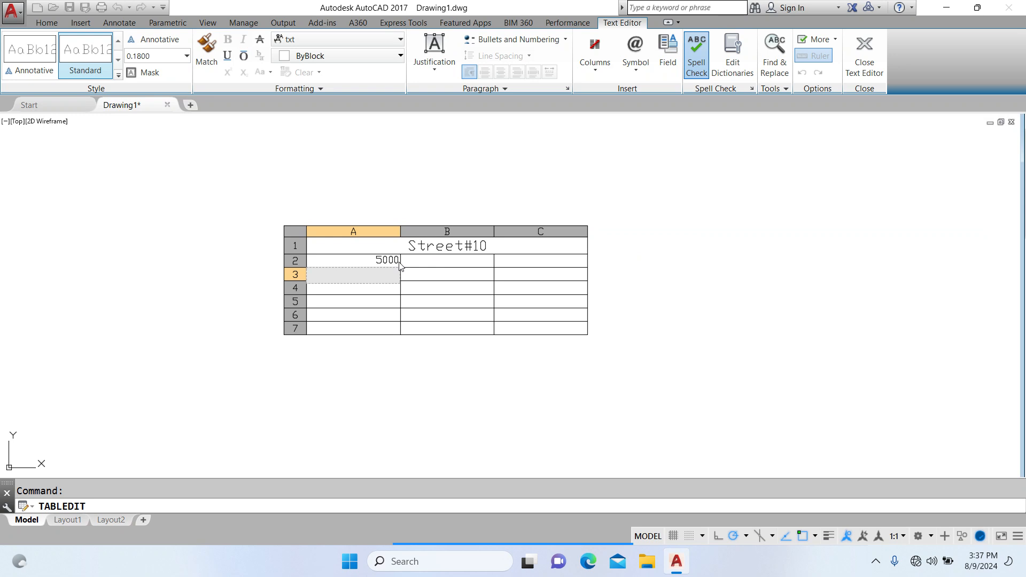
{"action": "type", "text": "5015"}
{"action": "key", "text": "Return"}
{"action": "type", "text": "50"}
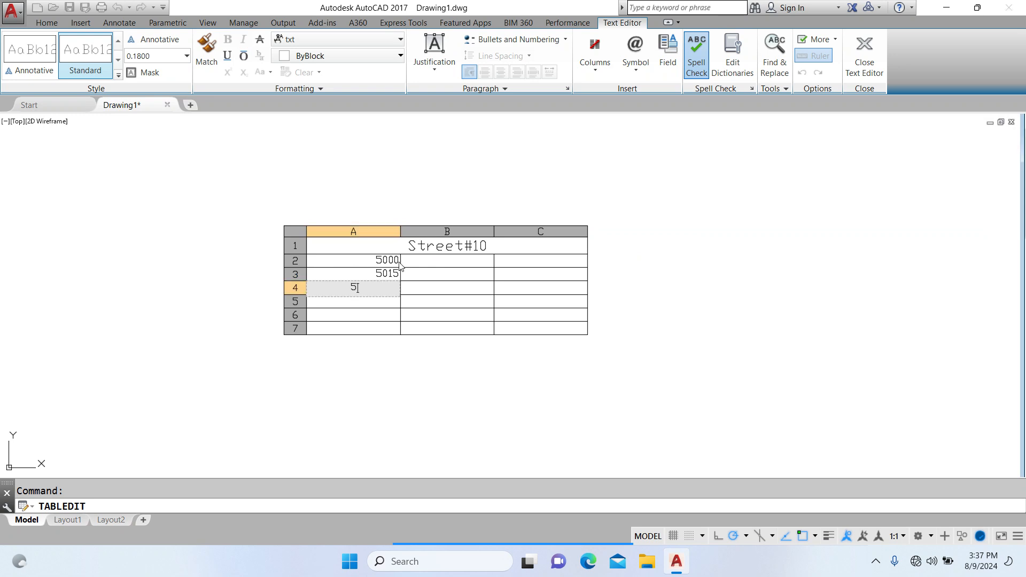
{"action": "type", "text": "16"}
{"action": "key", "text": "Return"}
{"action": "type", "text": "5018"}
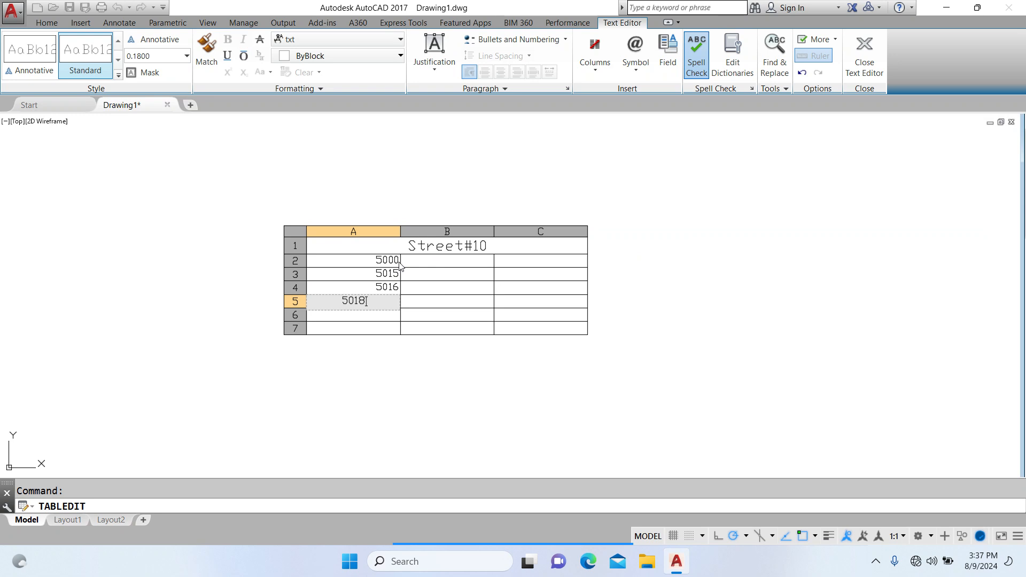
{"action": "key", "text": "Return"}
{"action": "type", "text": "5020"}
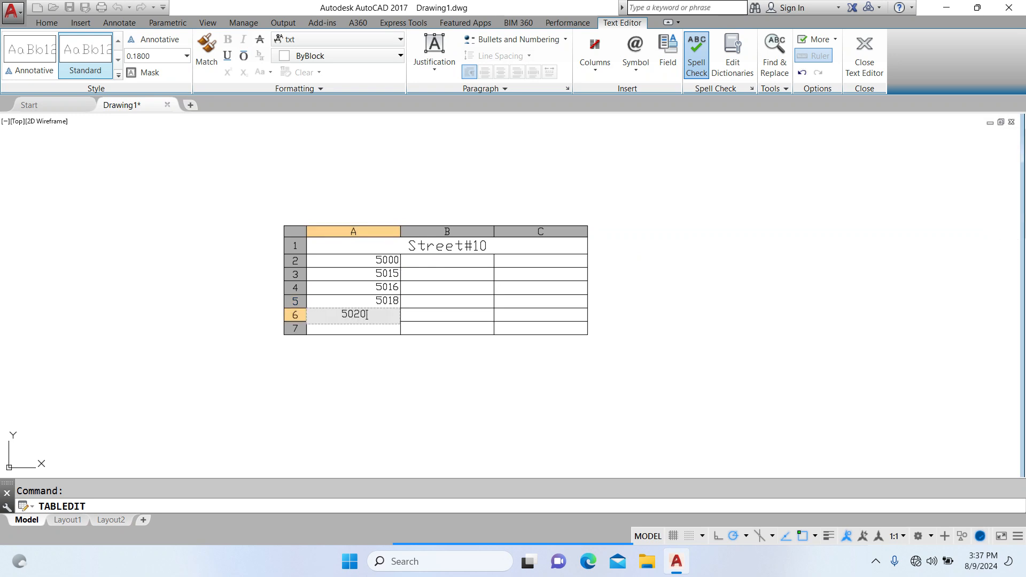
{"action": "key", "text": "Return"}
{"action": "type", "text": "5020"}
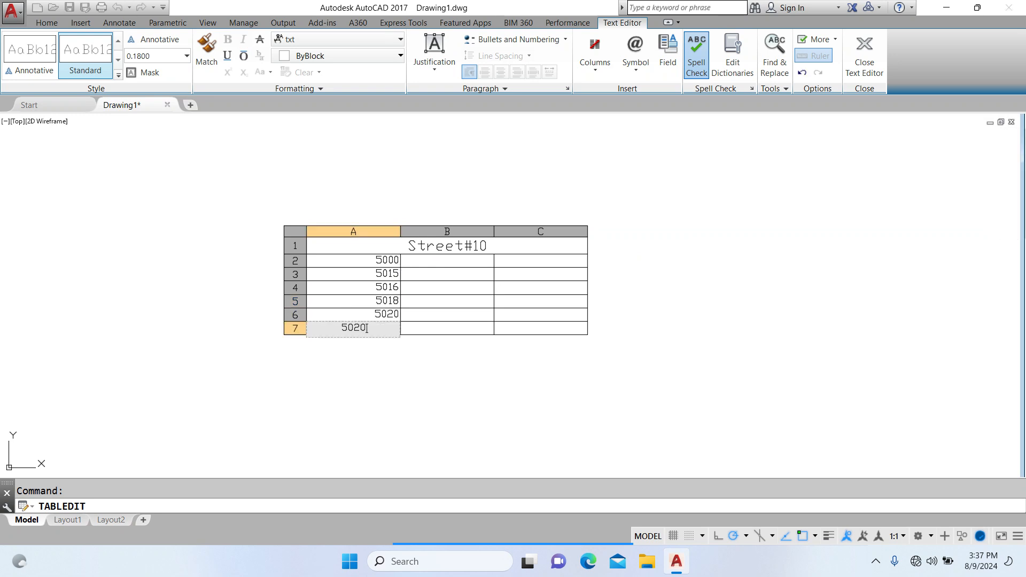
{"action": "key", "text": "Escape"}
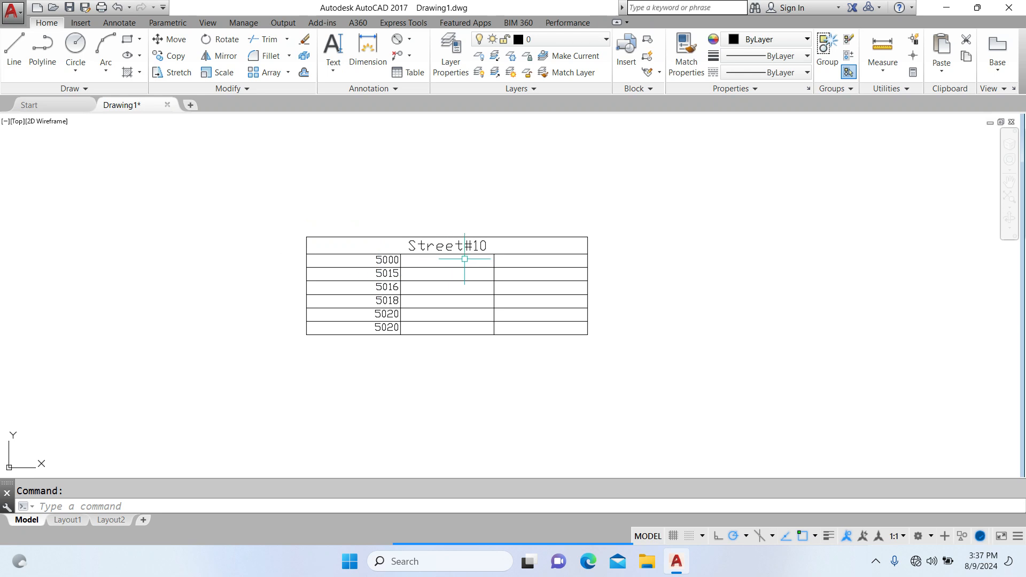
{"action": "left_click", "coordinate": [475, 264]}
{"action": "left_click", "coordinate": [476, 266]}
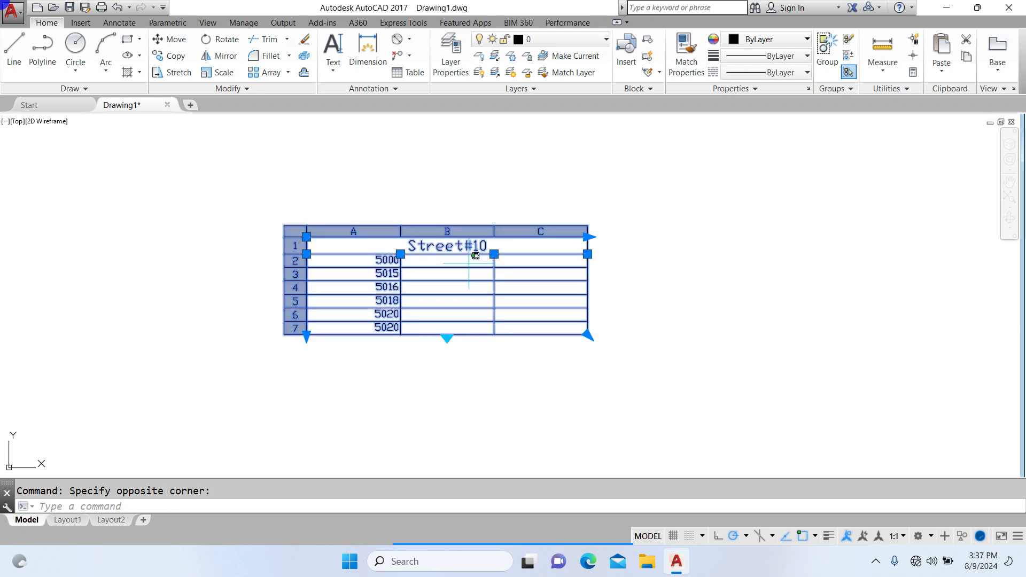
{"action": "left_click", "coordinate": [471, 263]}
{"action": "double_click", "coordinate": [471, 263]}
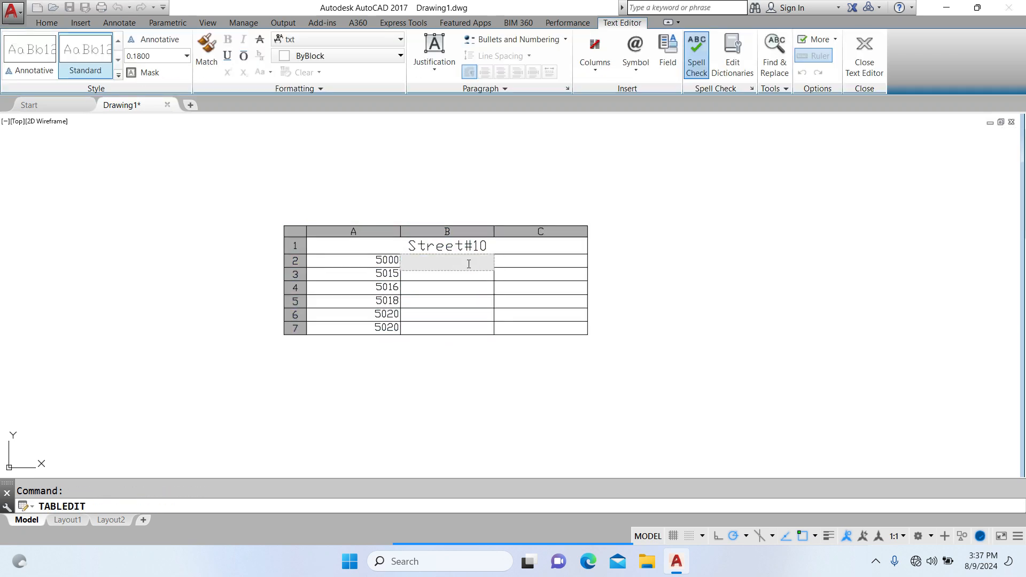
{"action": "key", "text": "Escape"}
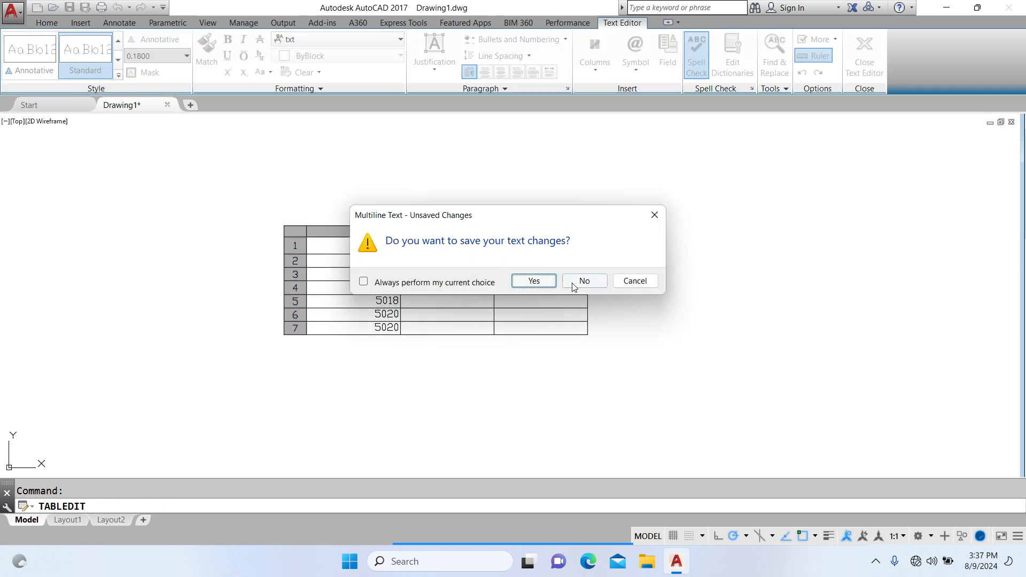
{"action": "left_click", "coordinate": [572, 280]}
{"action": "key", "text": "Escape"}
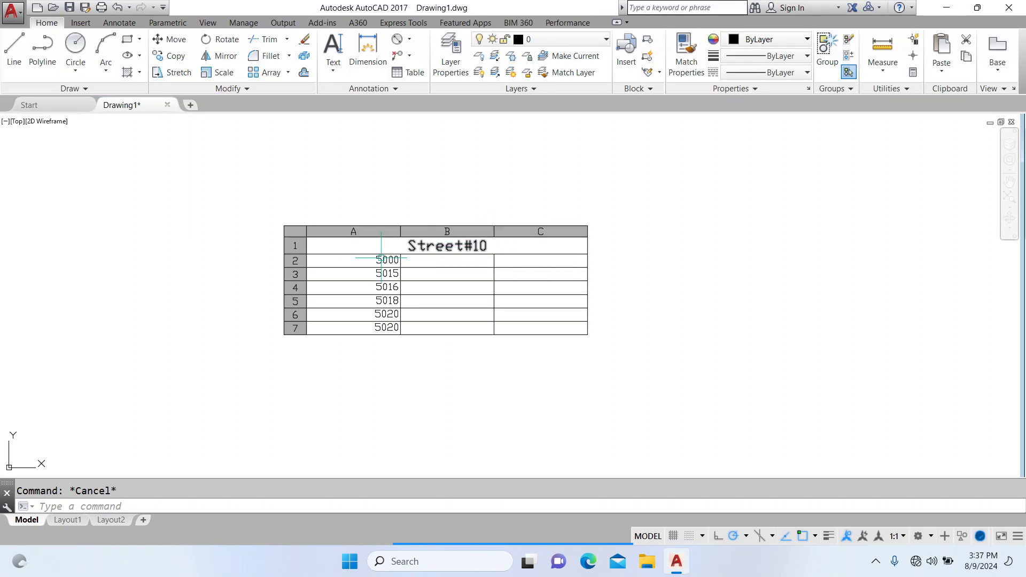
Show the properties of the Street#10 table, and leave the table deselected.
{"action": "left_click", "coordinate": [359, 230]}
{"action": "left_click", "coordinate": [359, 236]}
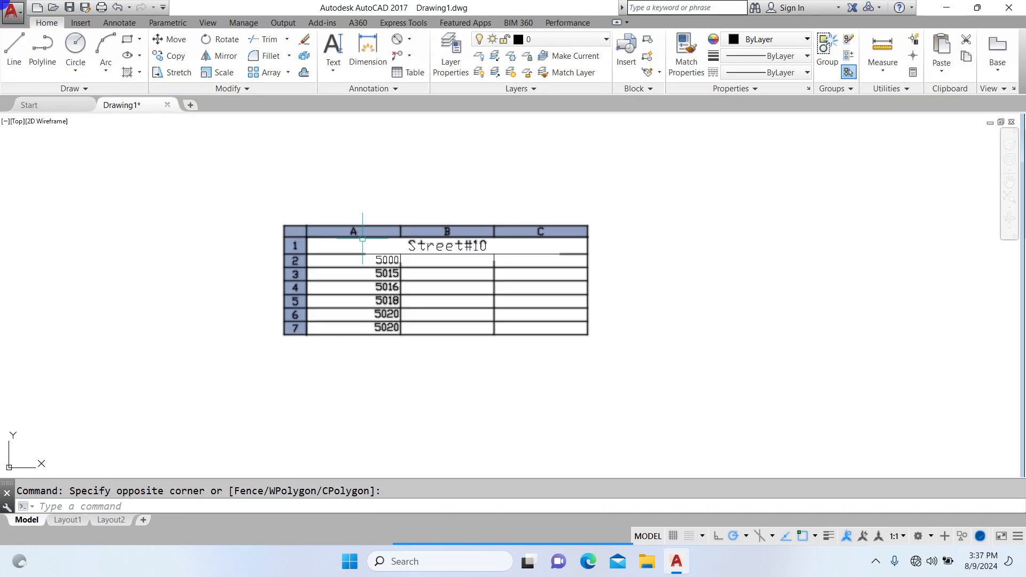
{"action": "double_click", "coordinate": [362, 237]}
{"action": "key", "text": "Escape"}
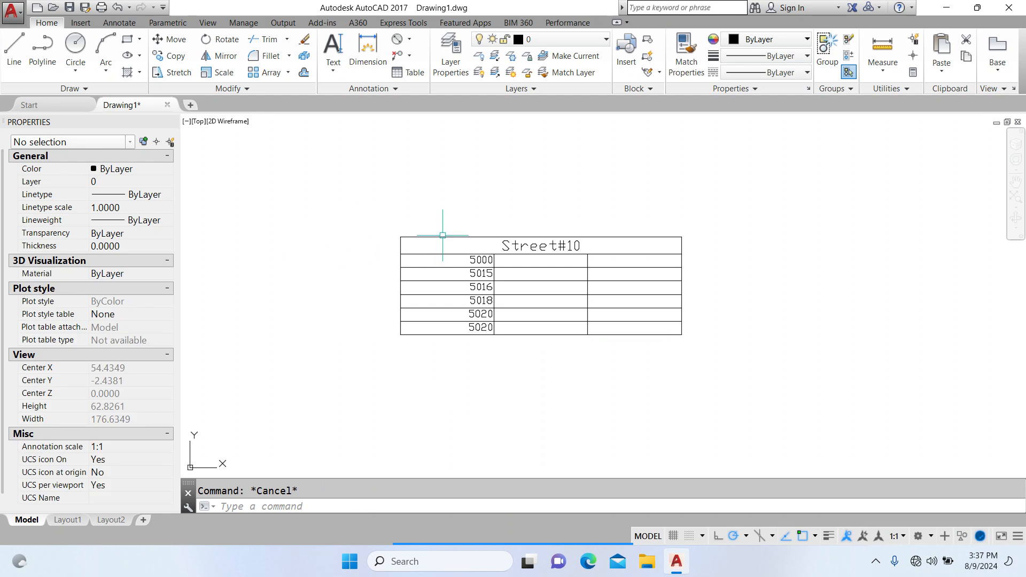
{"action": "left_click", "coordinate": [522, 267]}
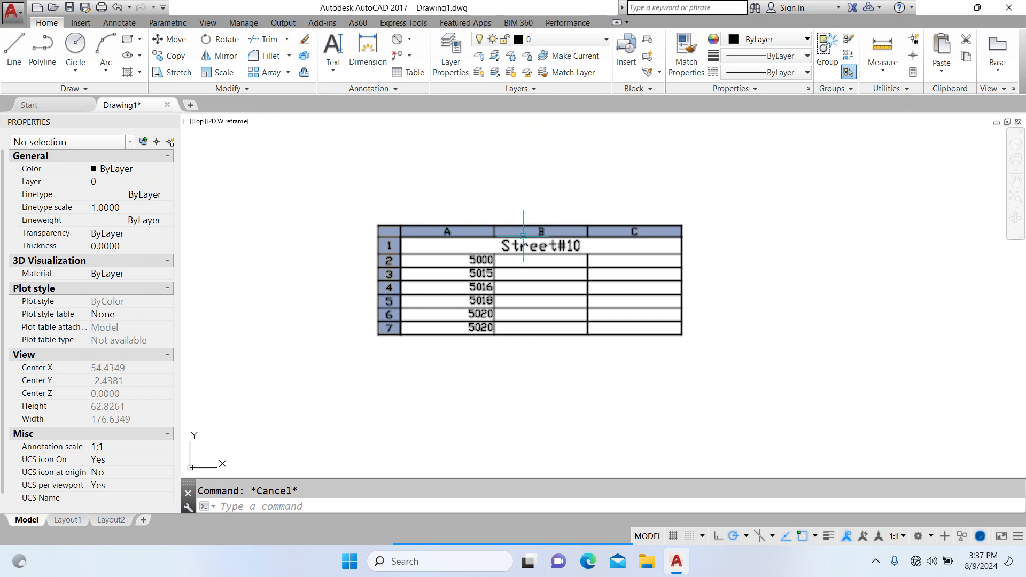
{"action": "key", "text": "Escape"}
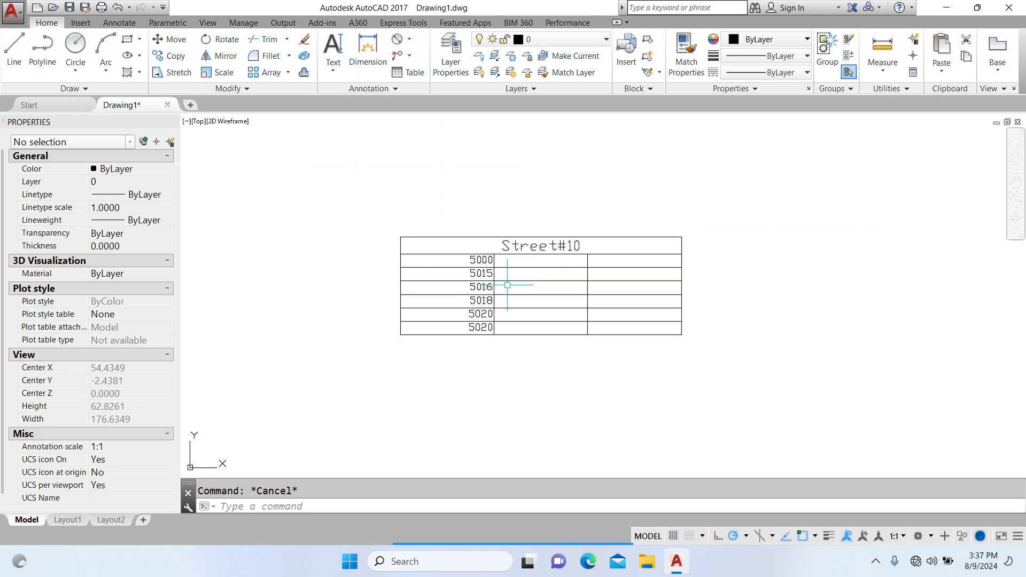